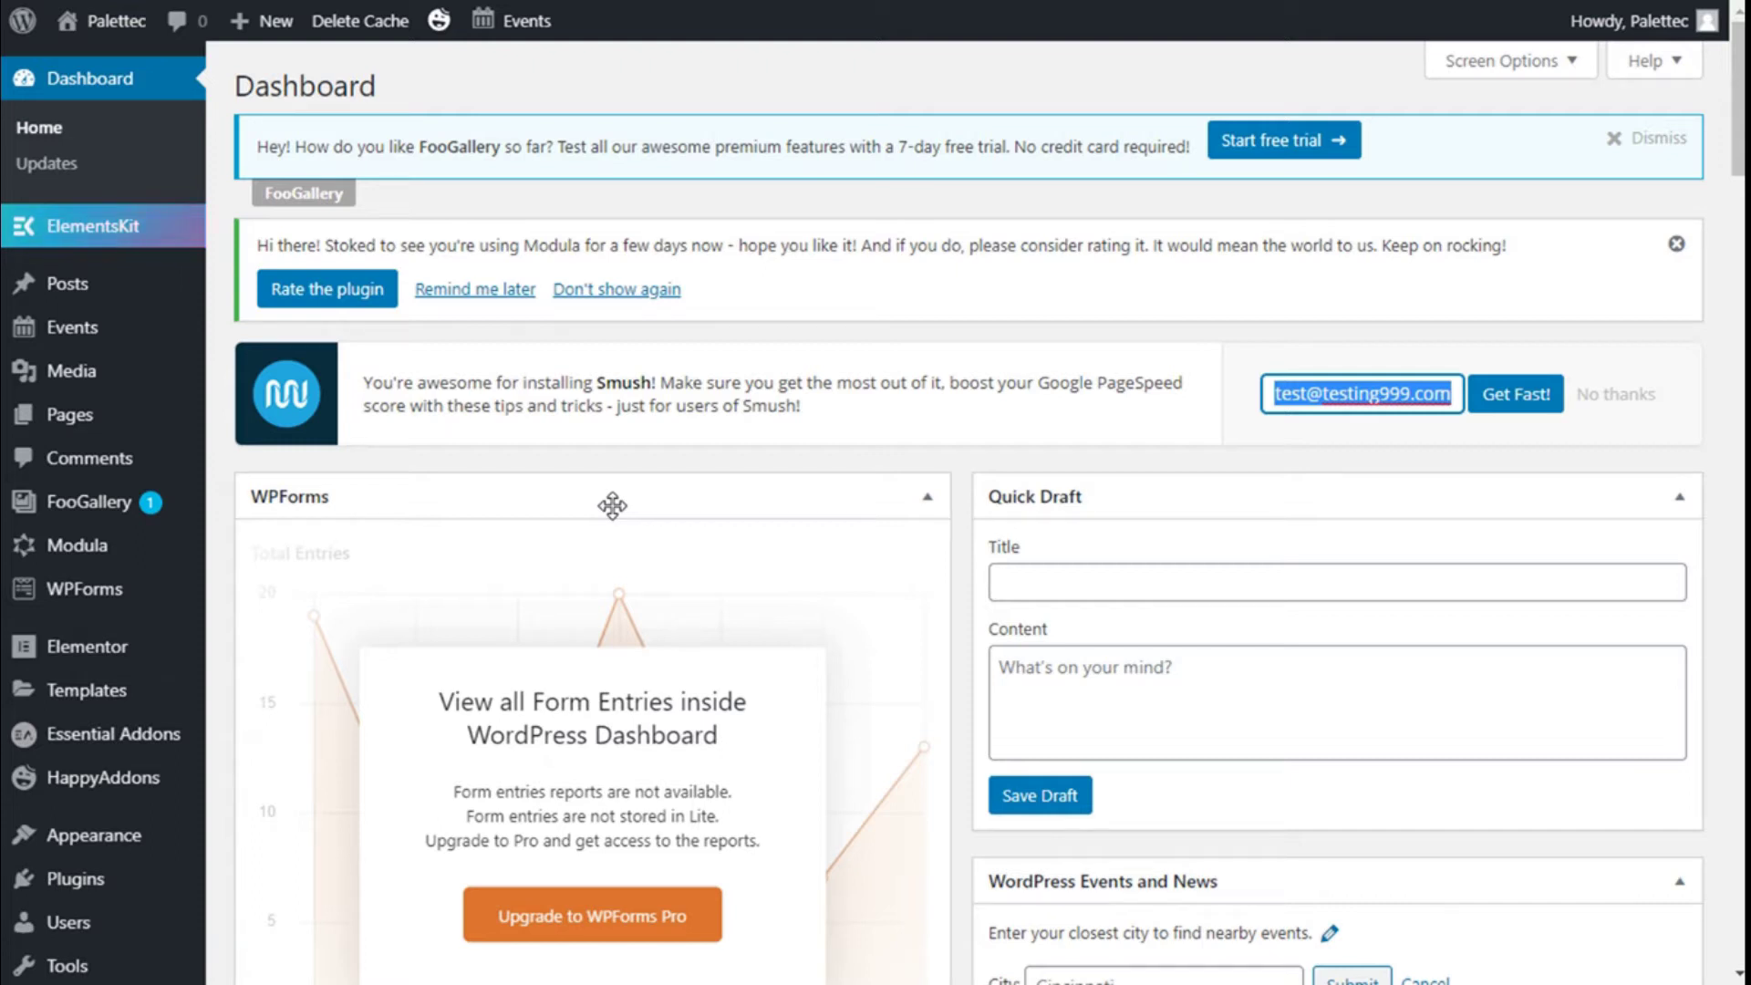
Scroll down the WordPress dashboard toward the Plugins menu.
scroll(118, 703, "down", 2)
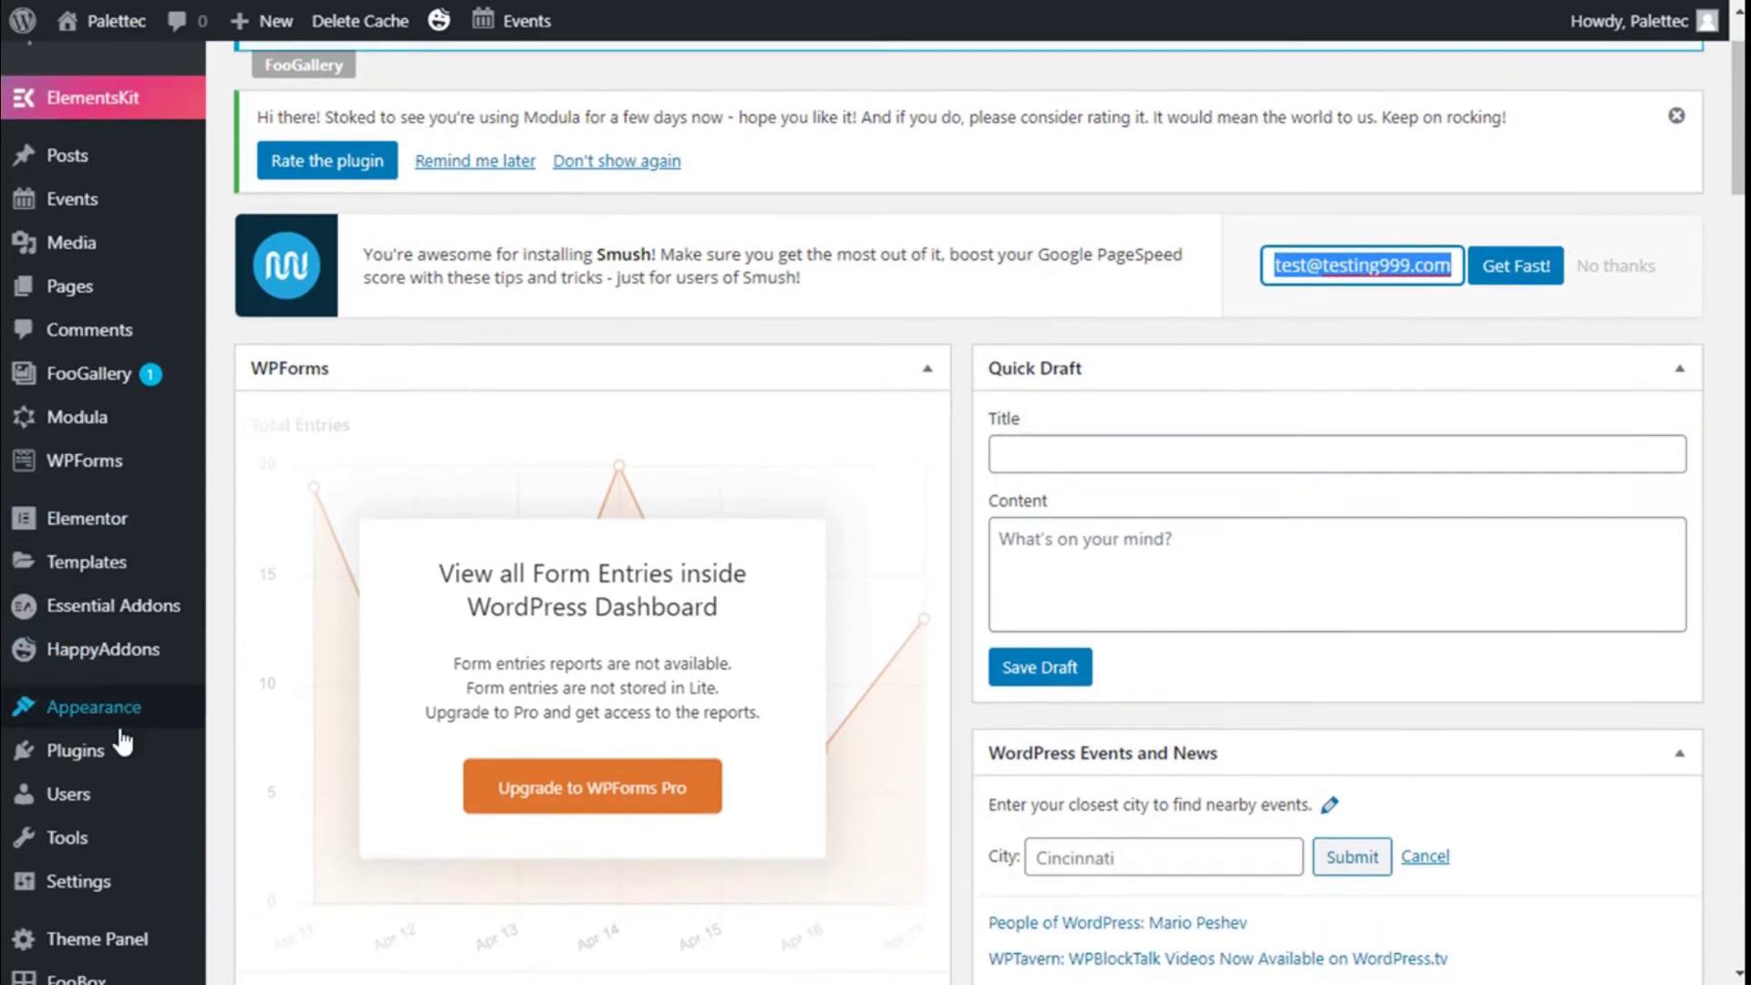
Search the plugin directory for 'elementor addons' from Plugins > Add New.
mouse_move(128, 759)
left_click(255, 790)
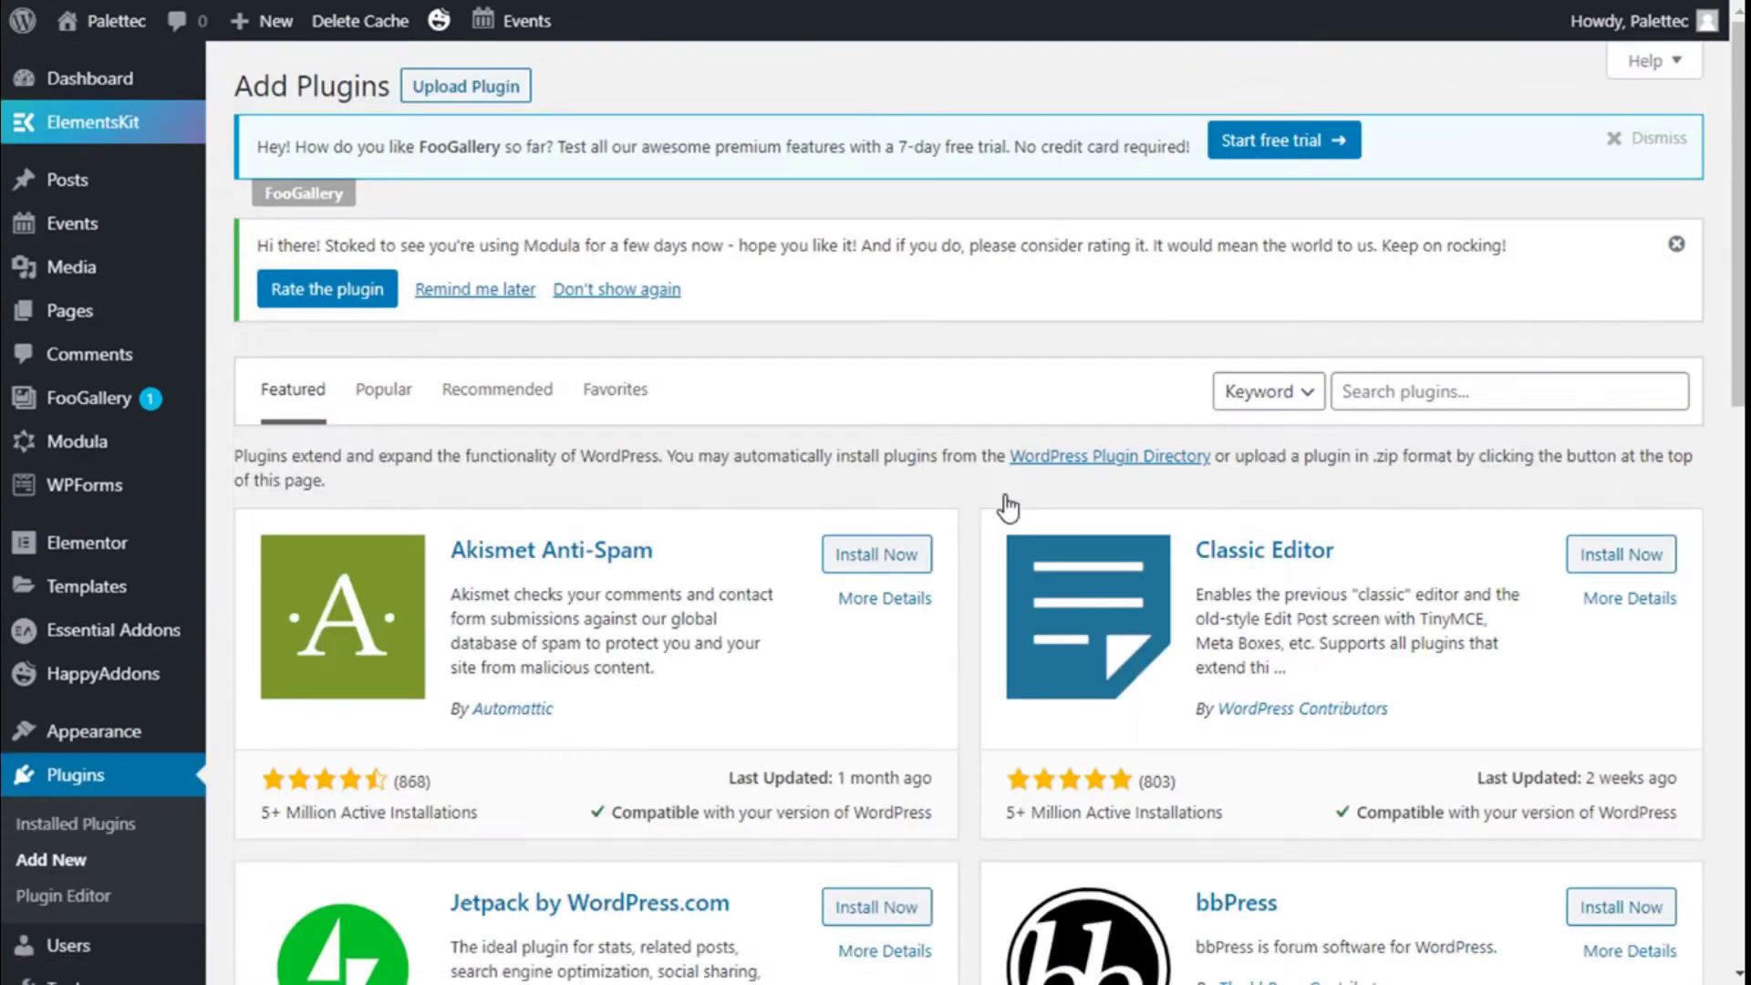
left_click(1388, 393)
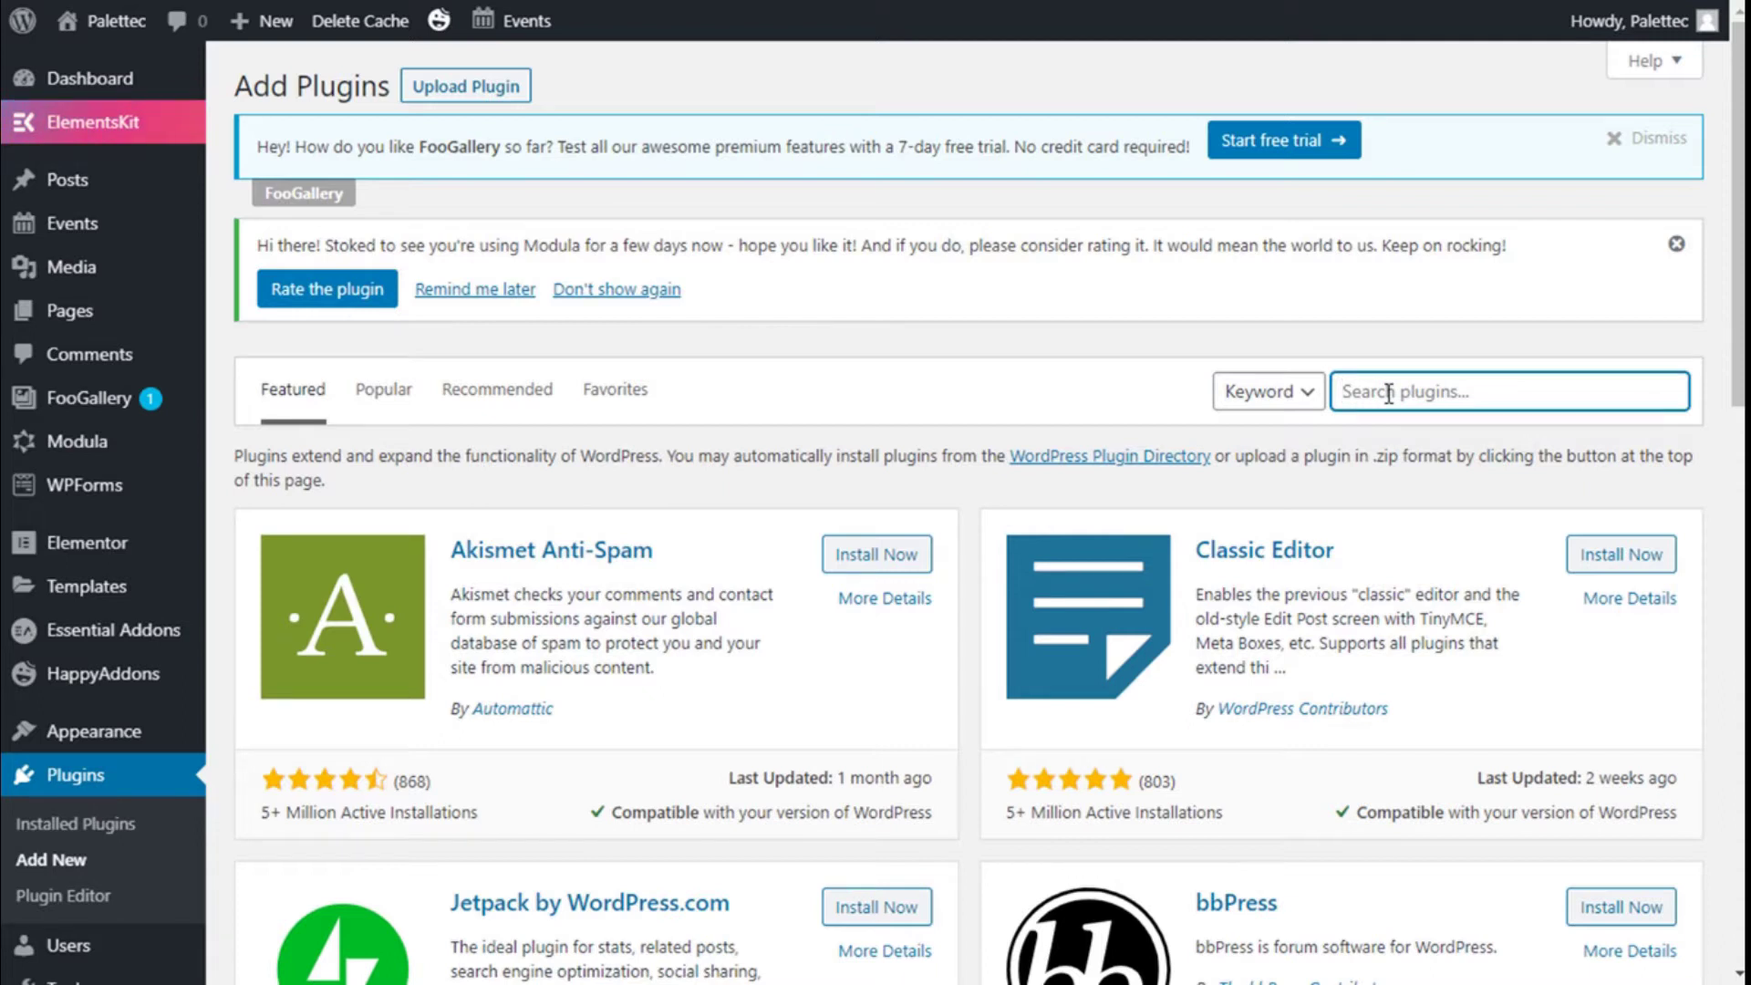
type("elementor ")
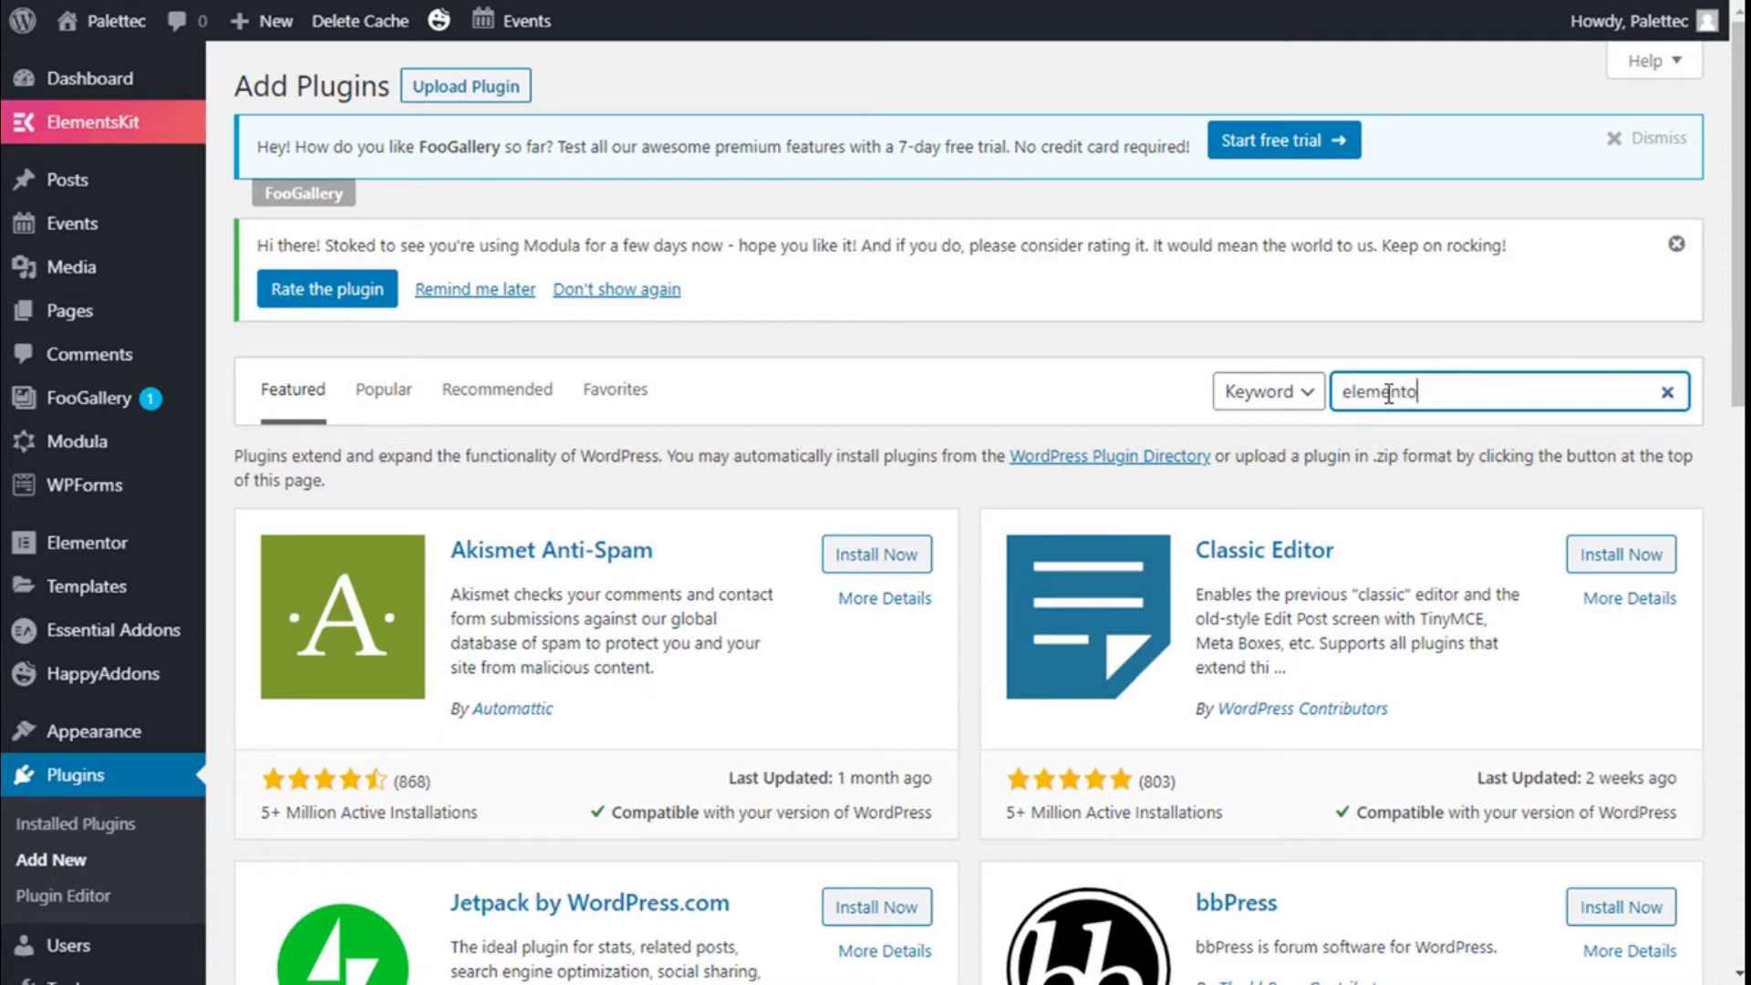
type("addons")
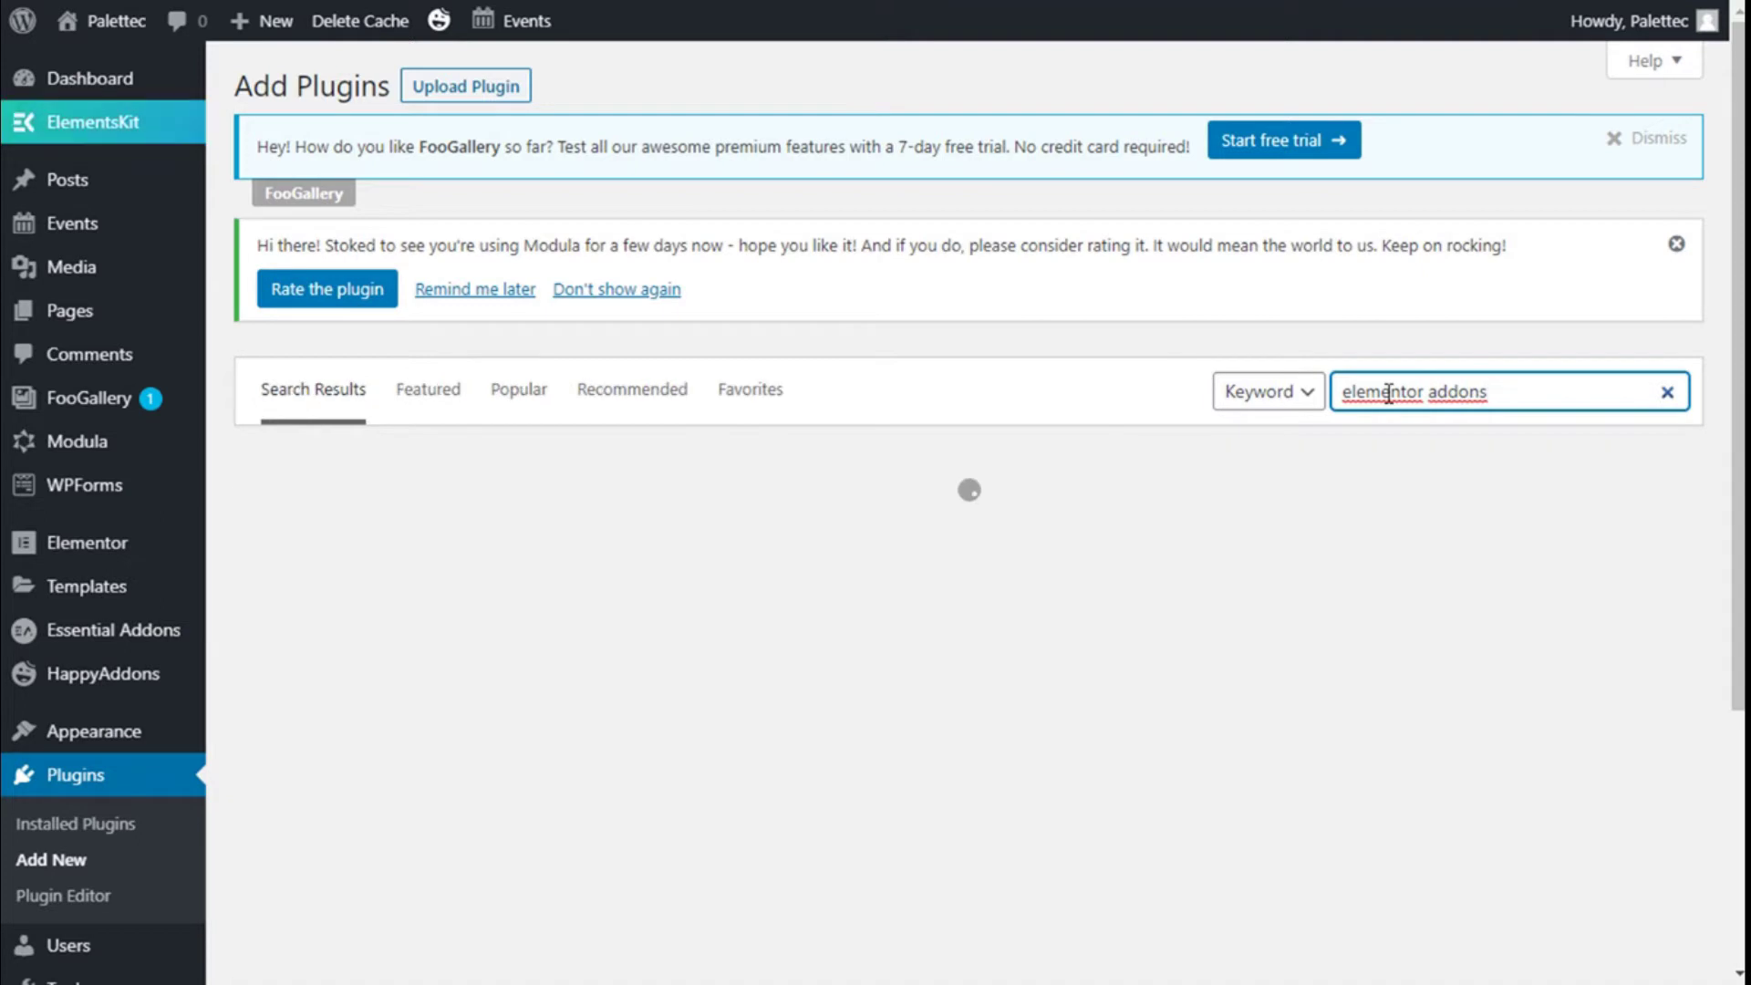
Install and activate the Premium Addons for Elementor plugin.
scroll(1033, 398, "down", 8)
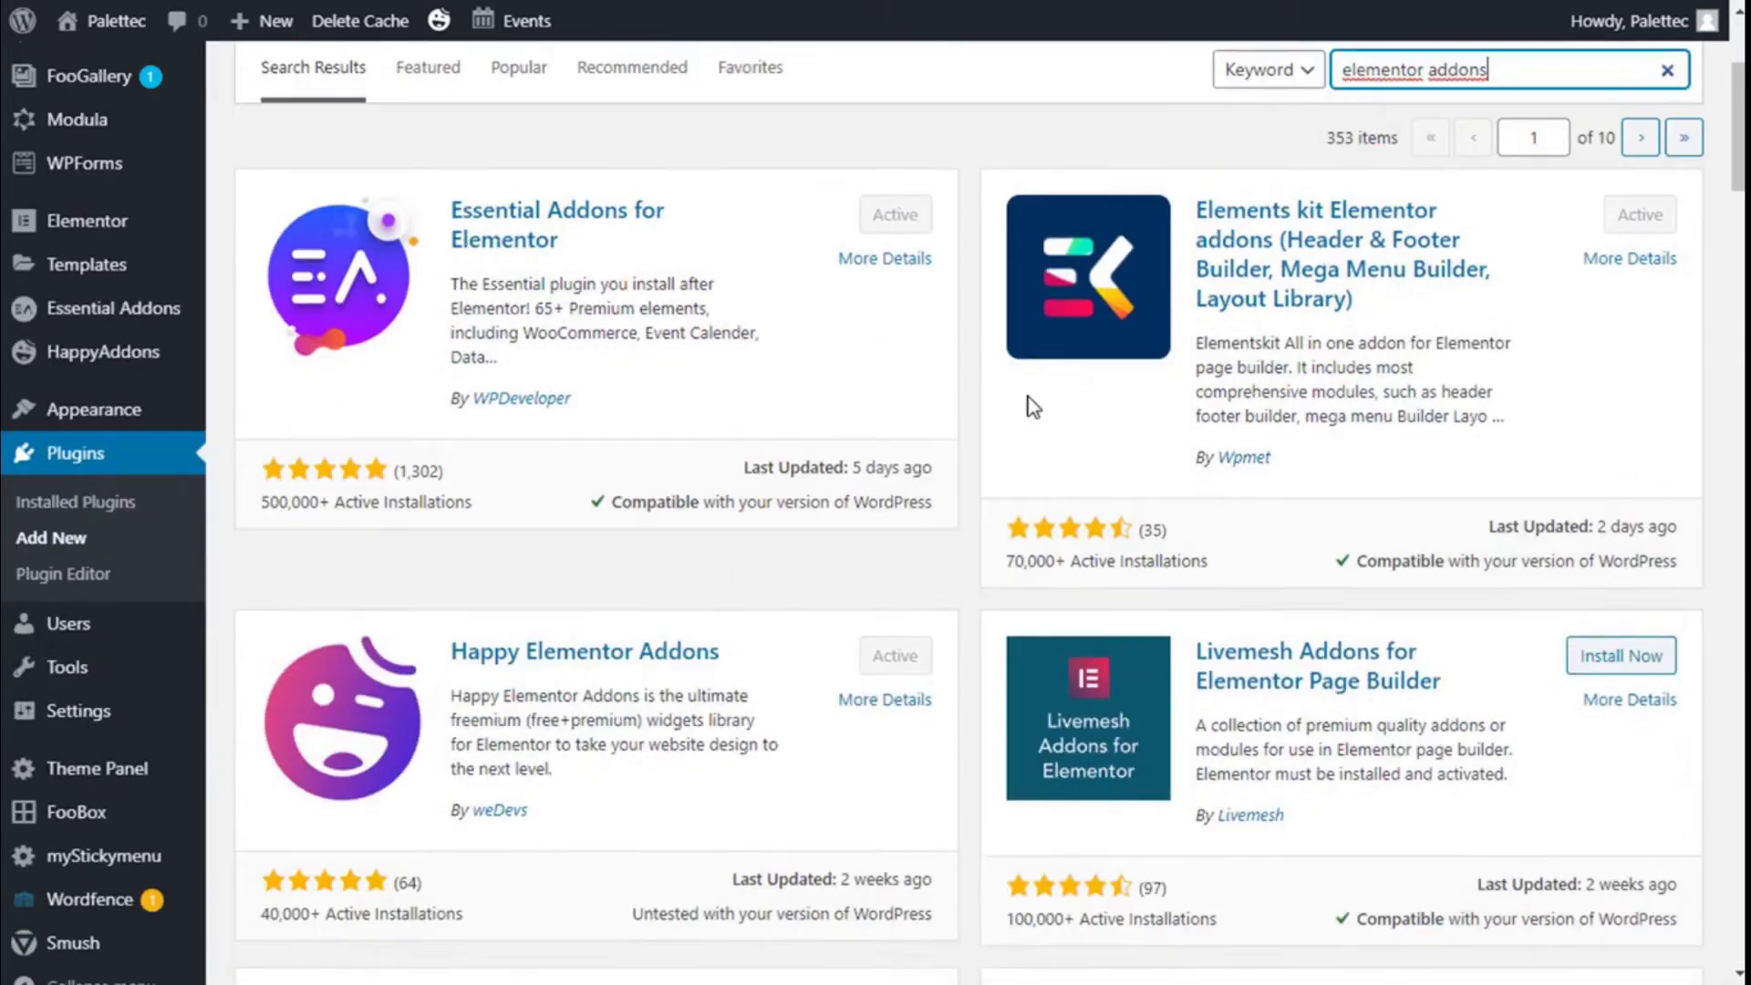
scroll(1032, 406, "down", 1)
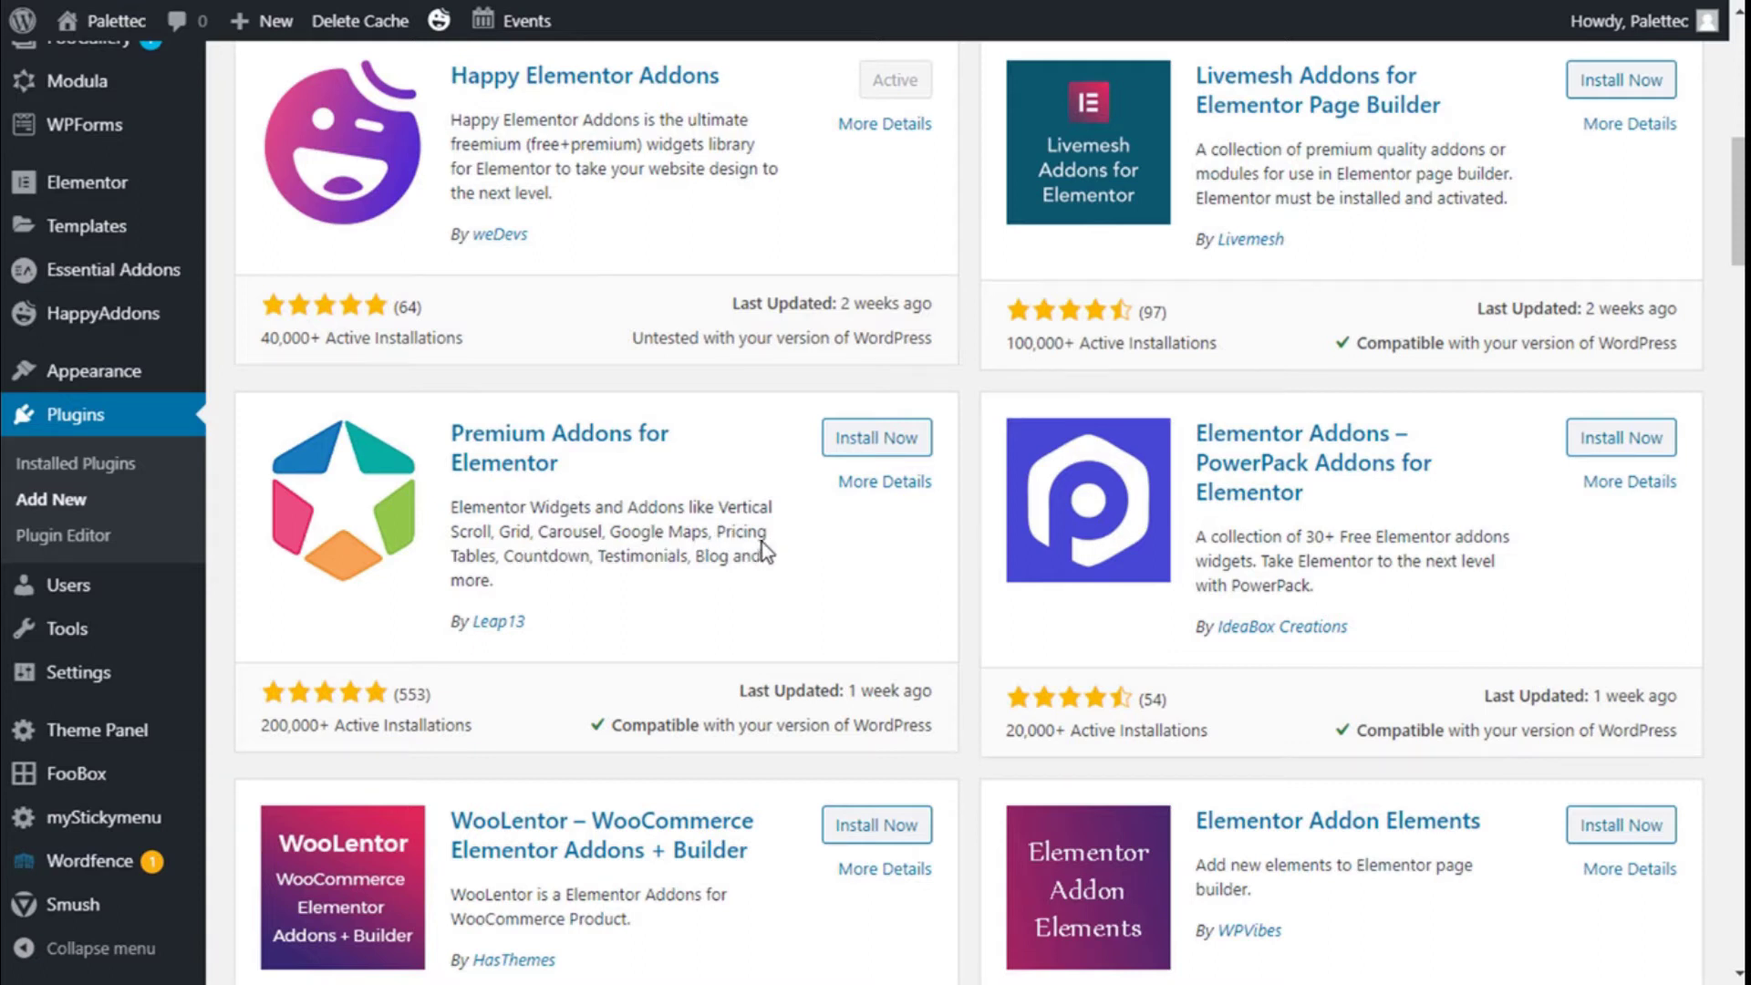
left_click(850, 440)
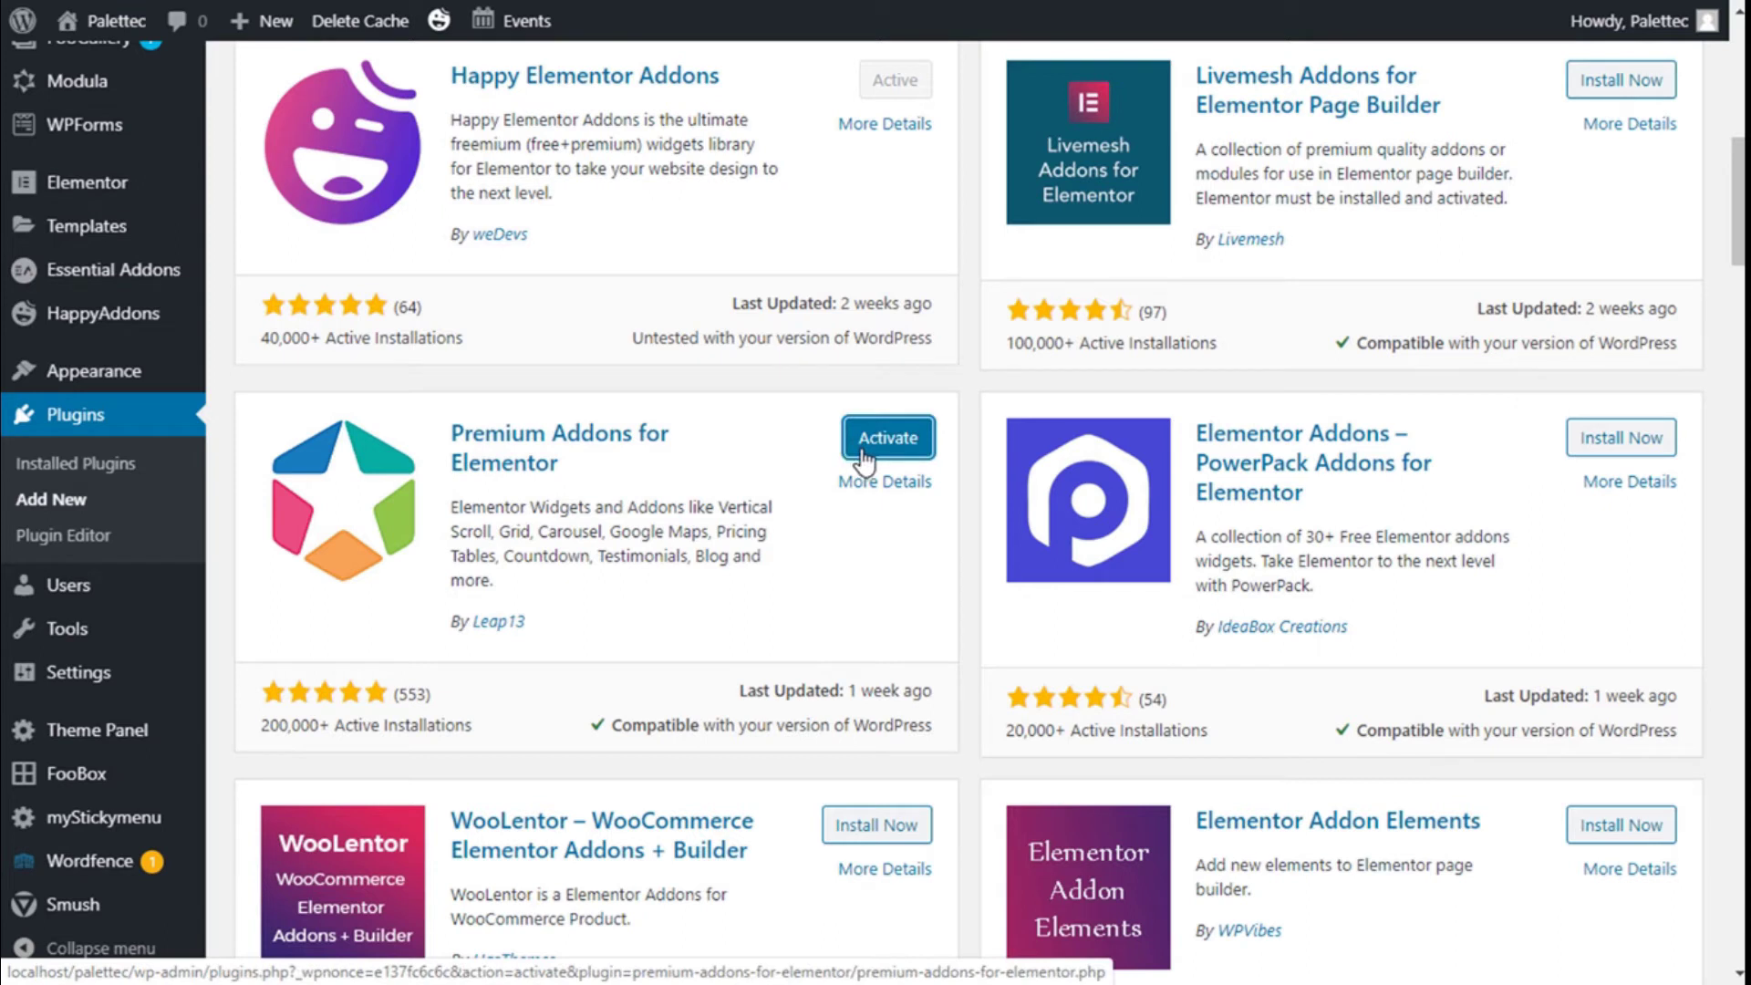
left_click(853, 445)
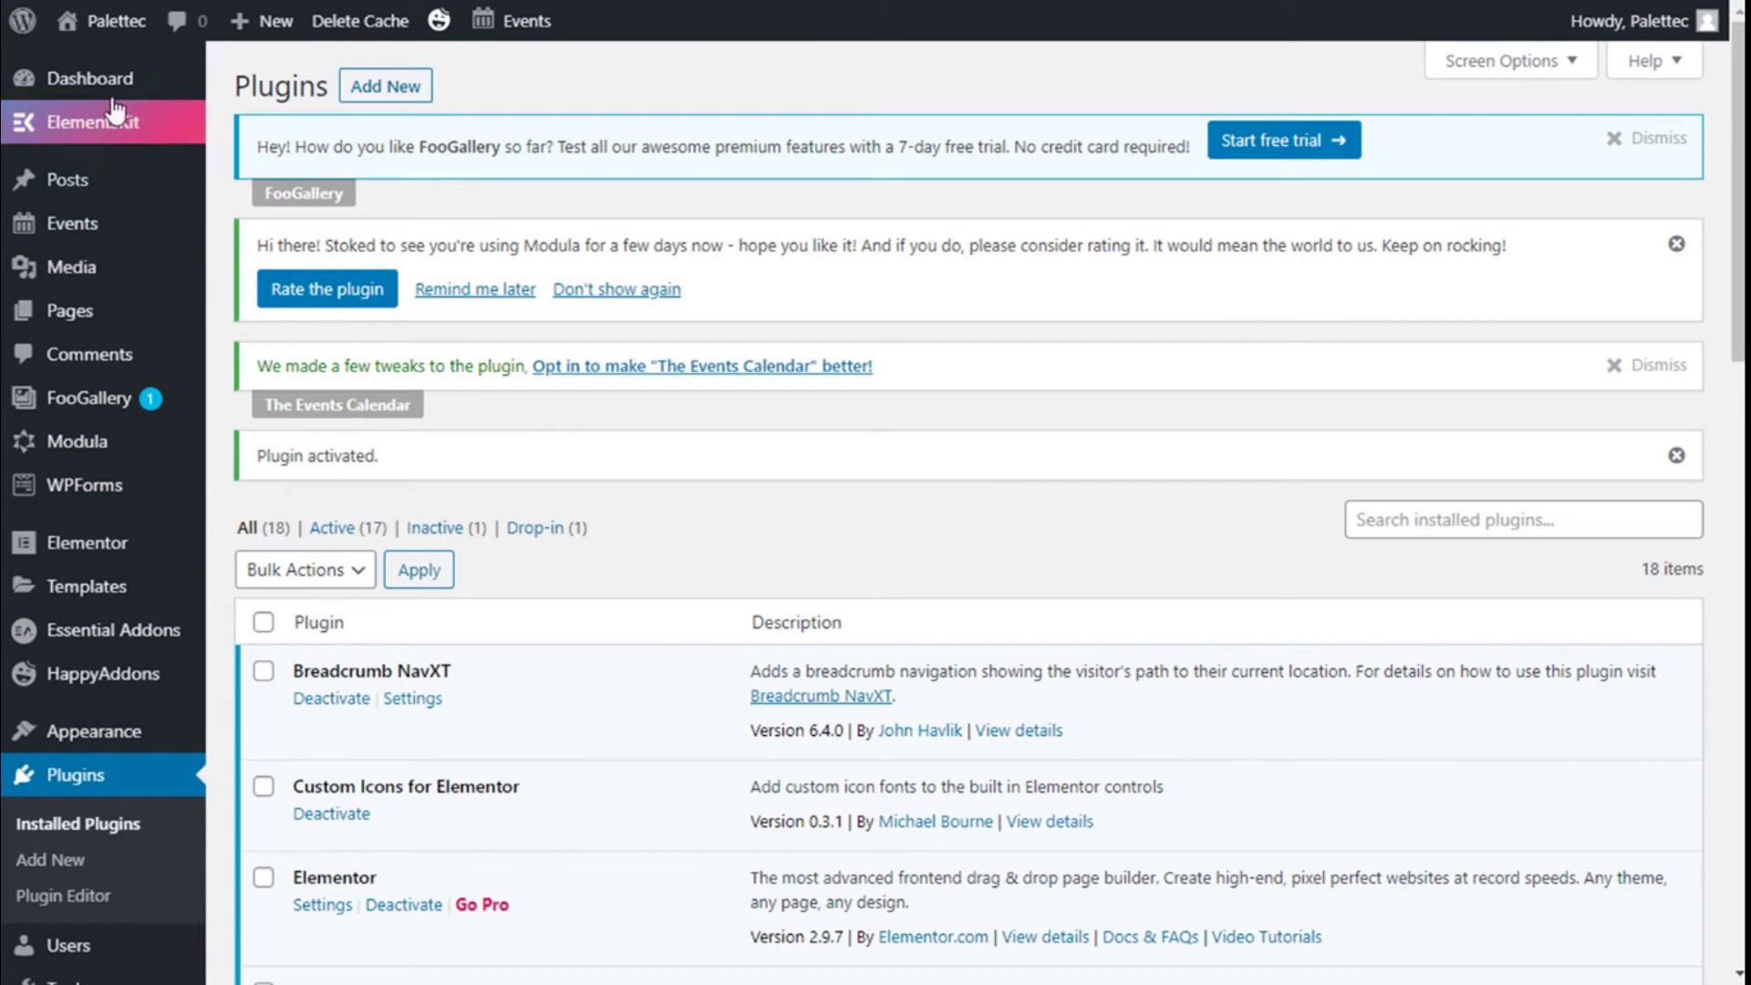
Open the site's home page in the Elementor editor.
mouse_move(82, 18)
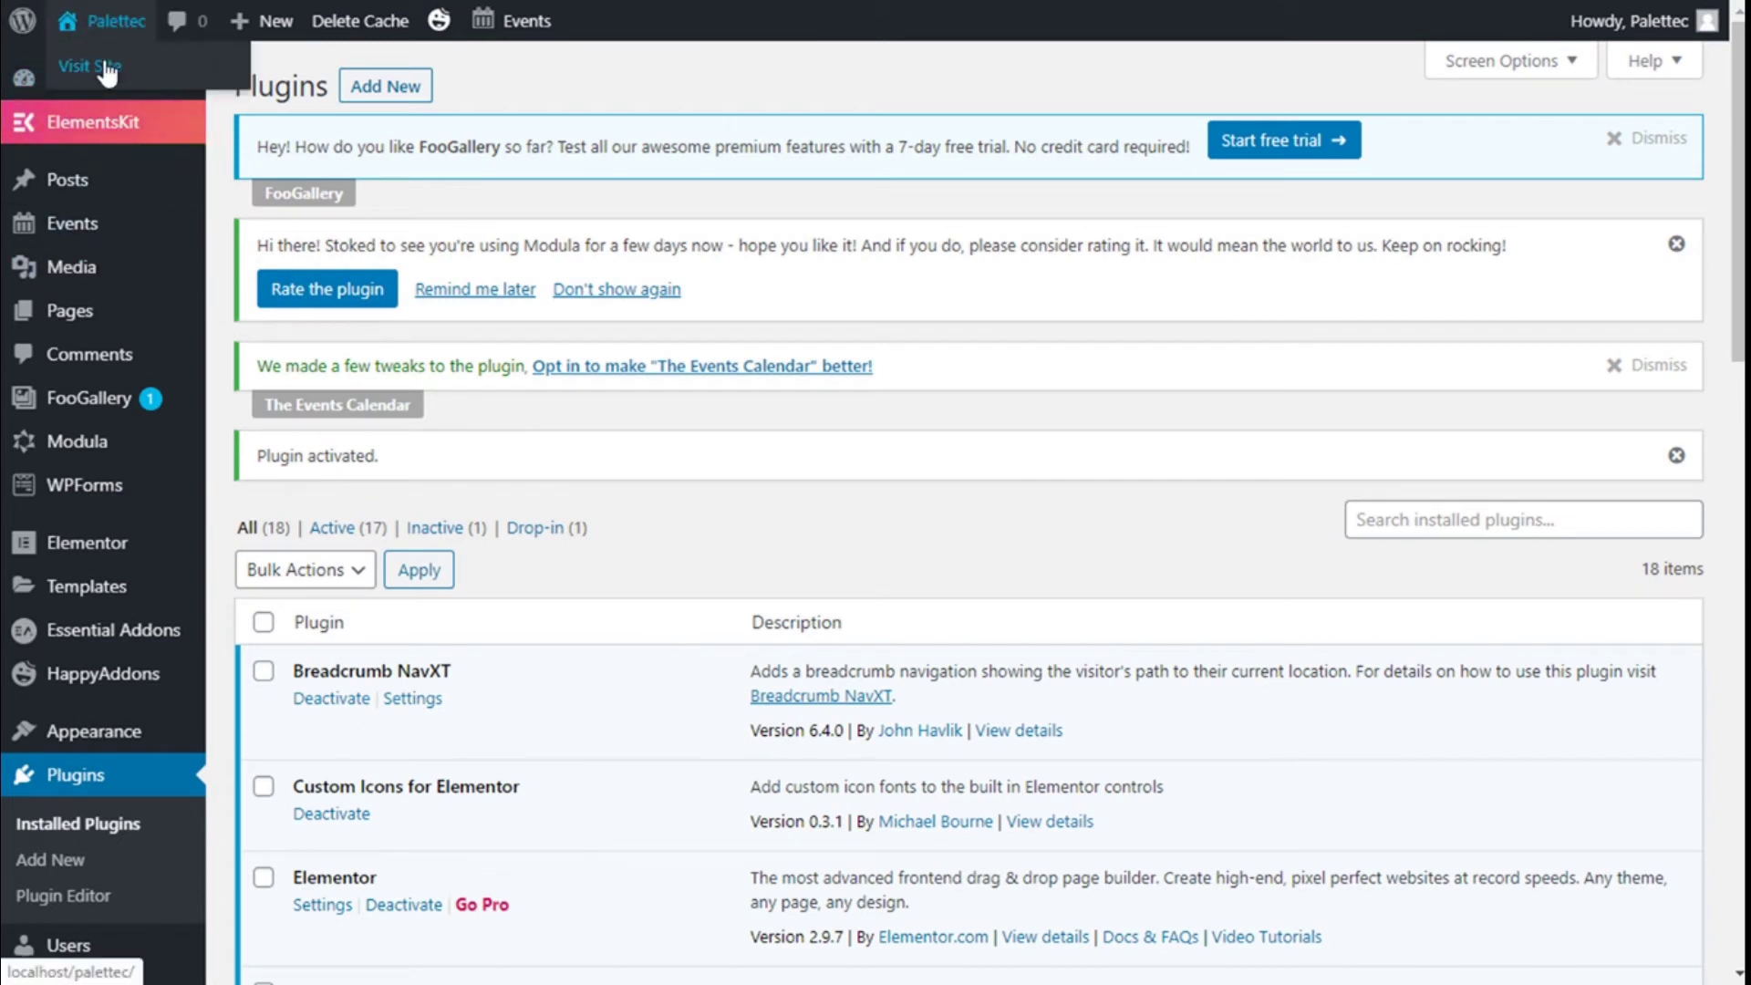
left_click(107, 67)
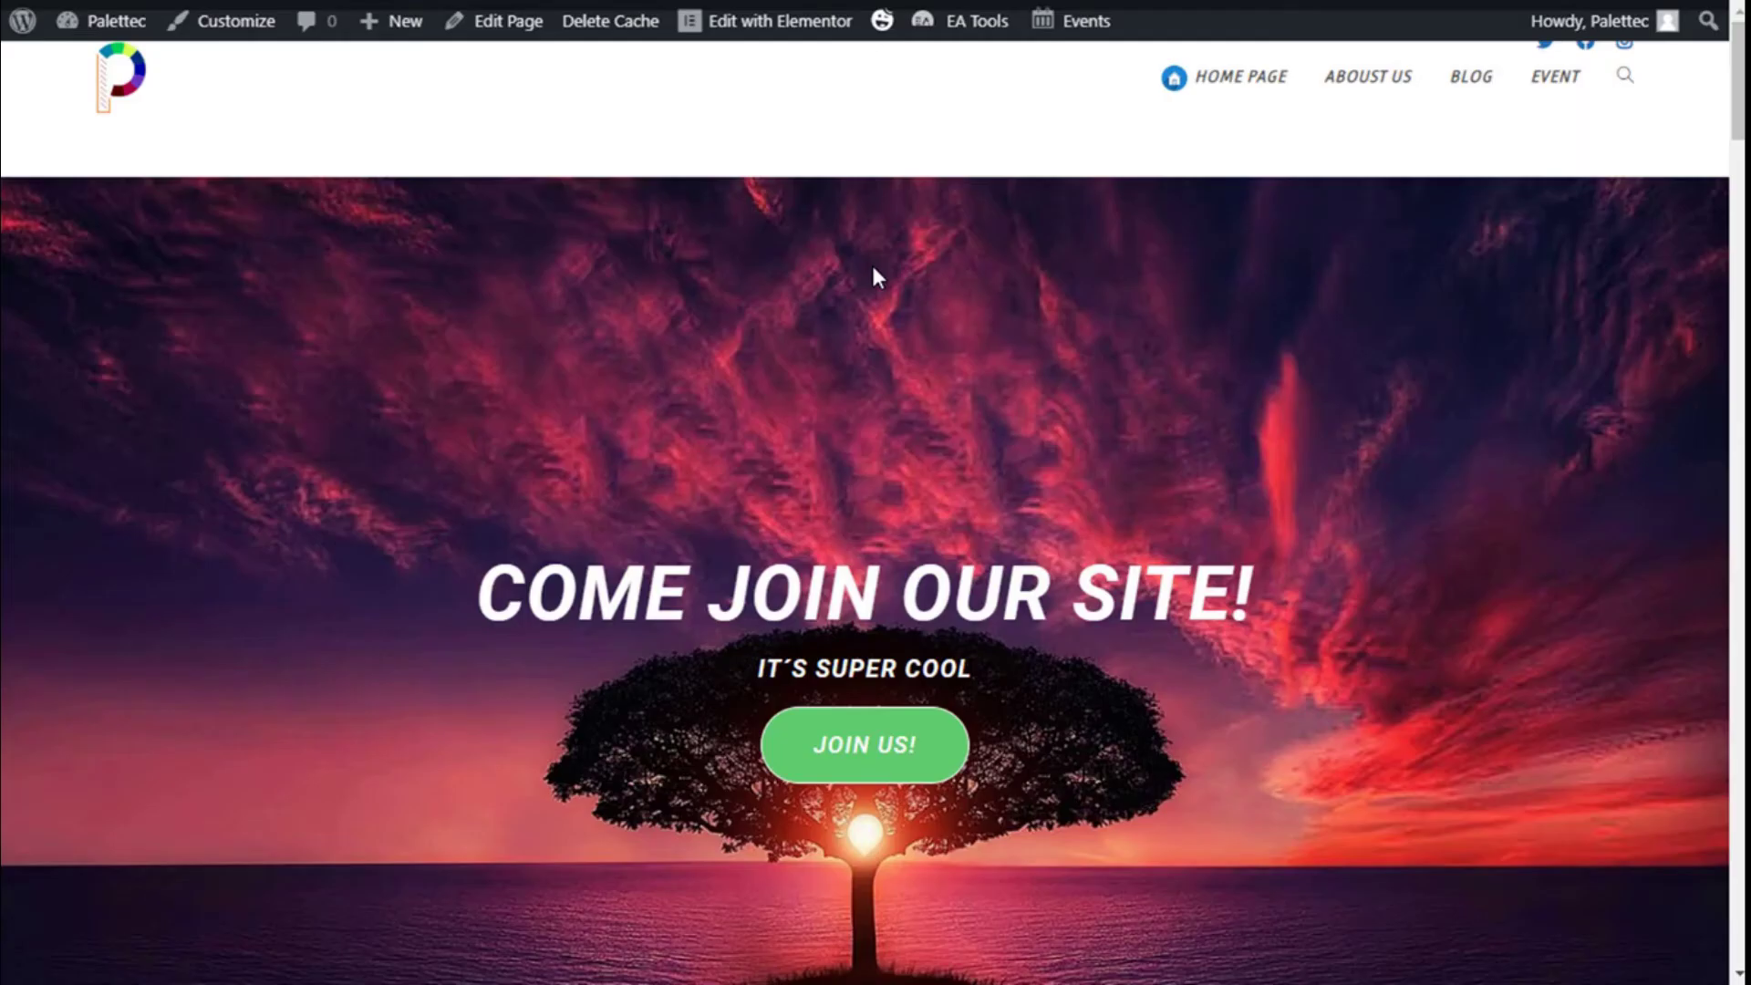
mouse_move(764, 36)
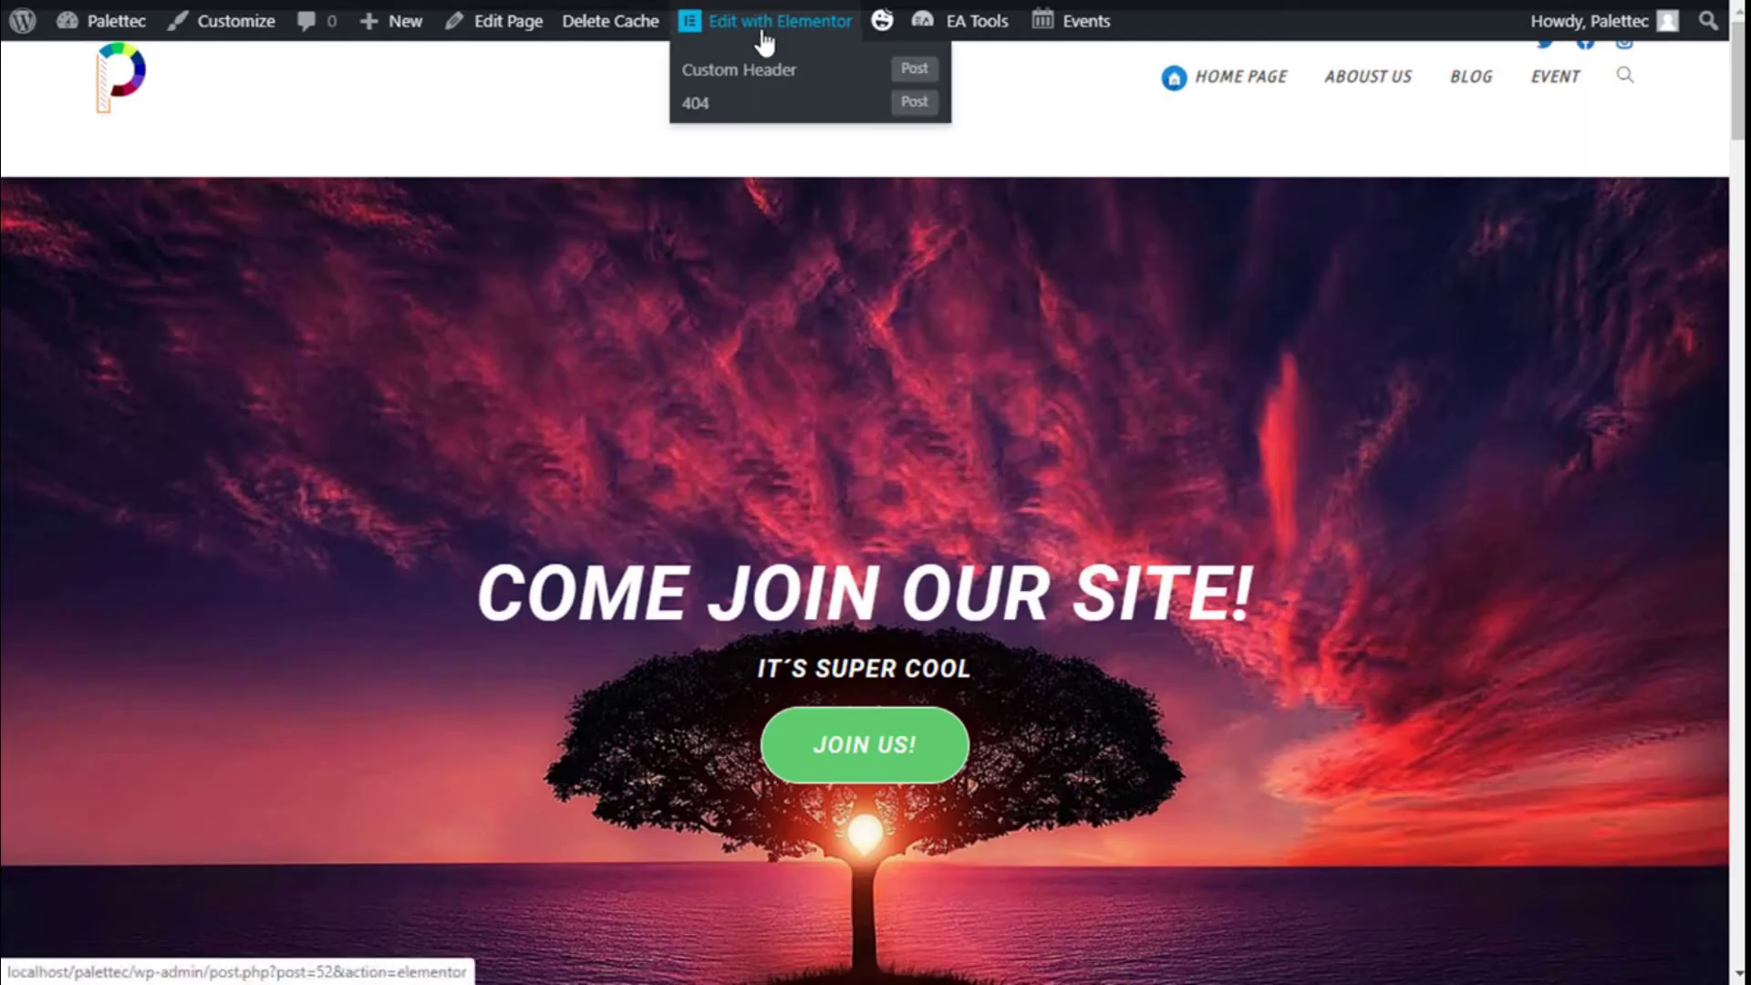
left_click(765, 39)
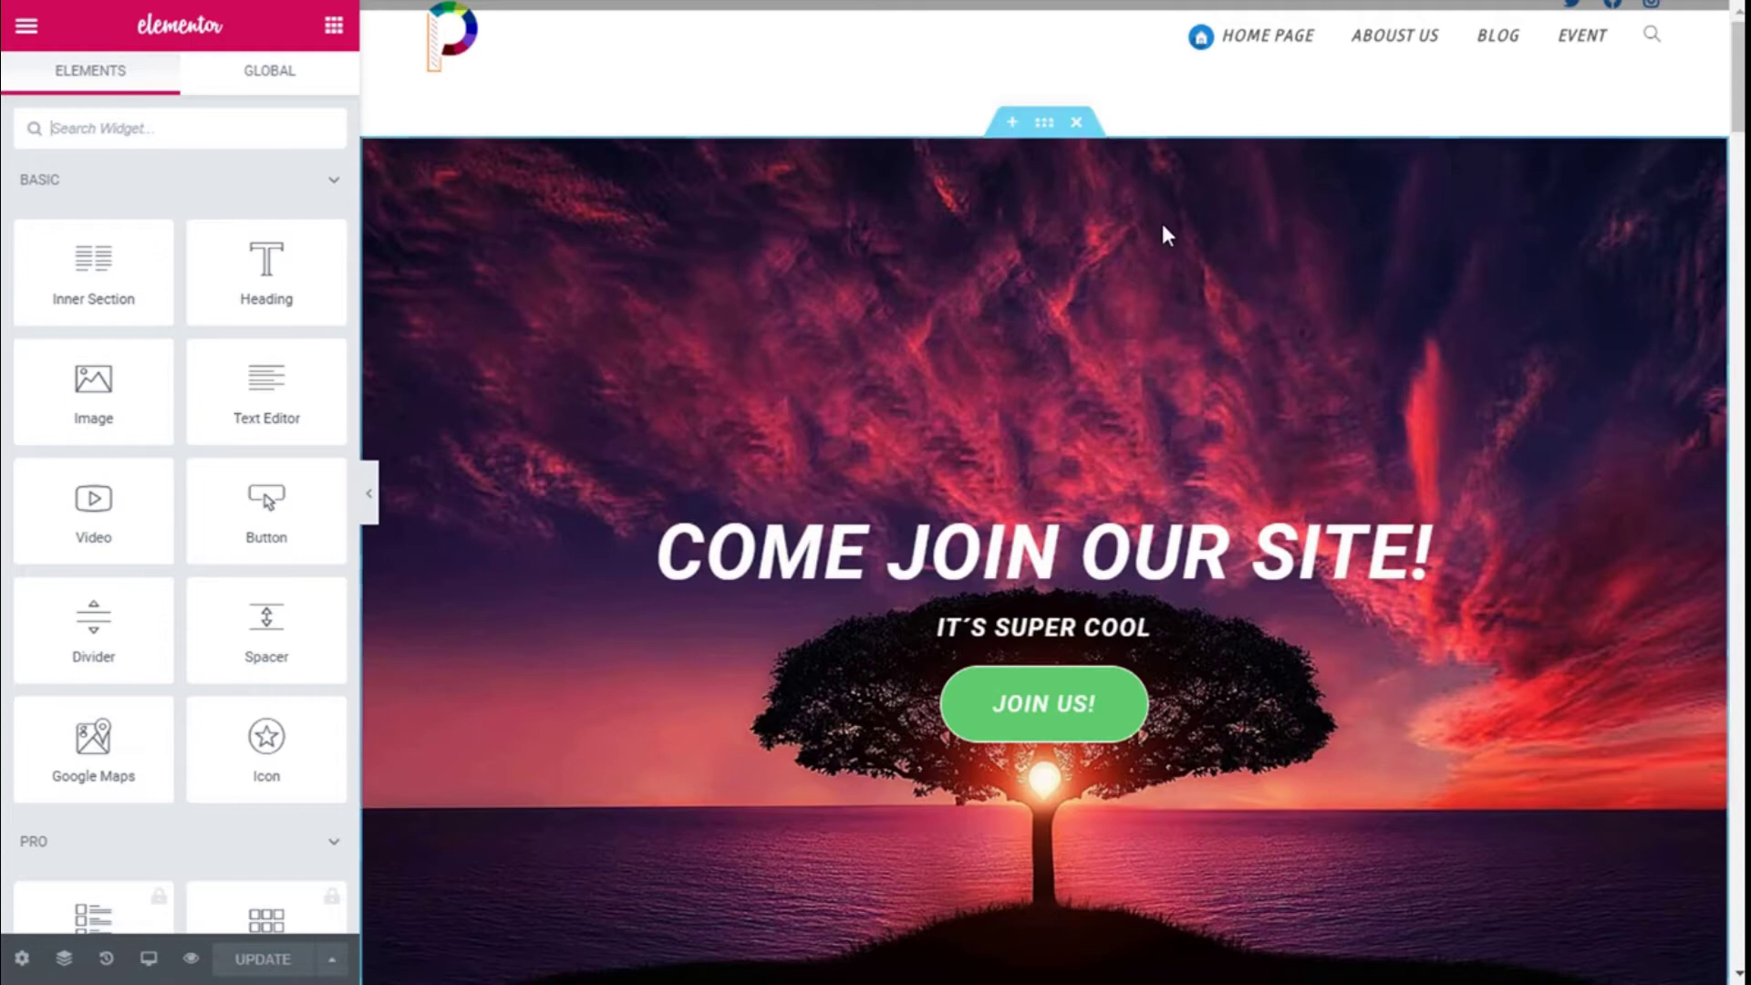
Find the 'banner' widget and drop a Premium Banner into the empty section above the footer.
scroll(1161, 224, "down", 5)
scroll(1163, 226, "down", 20)
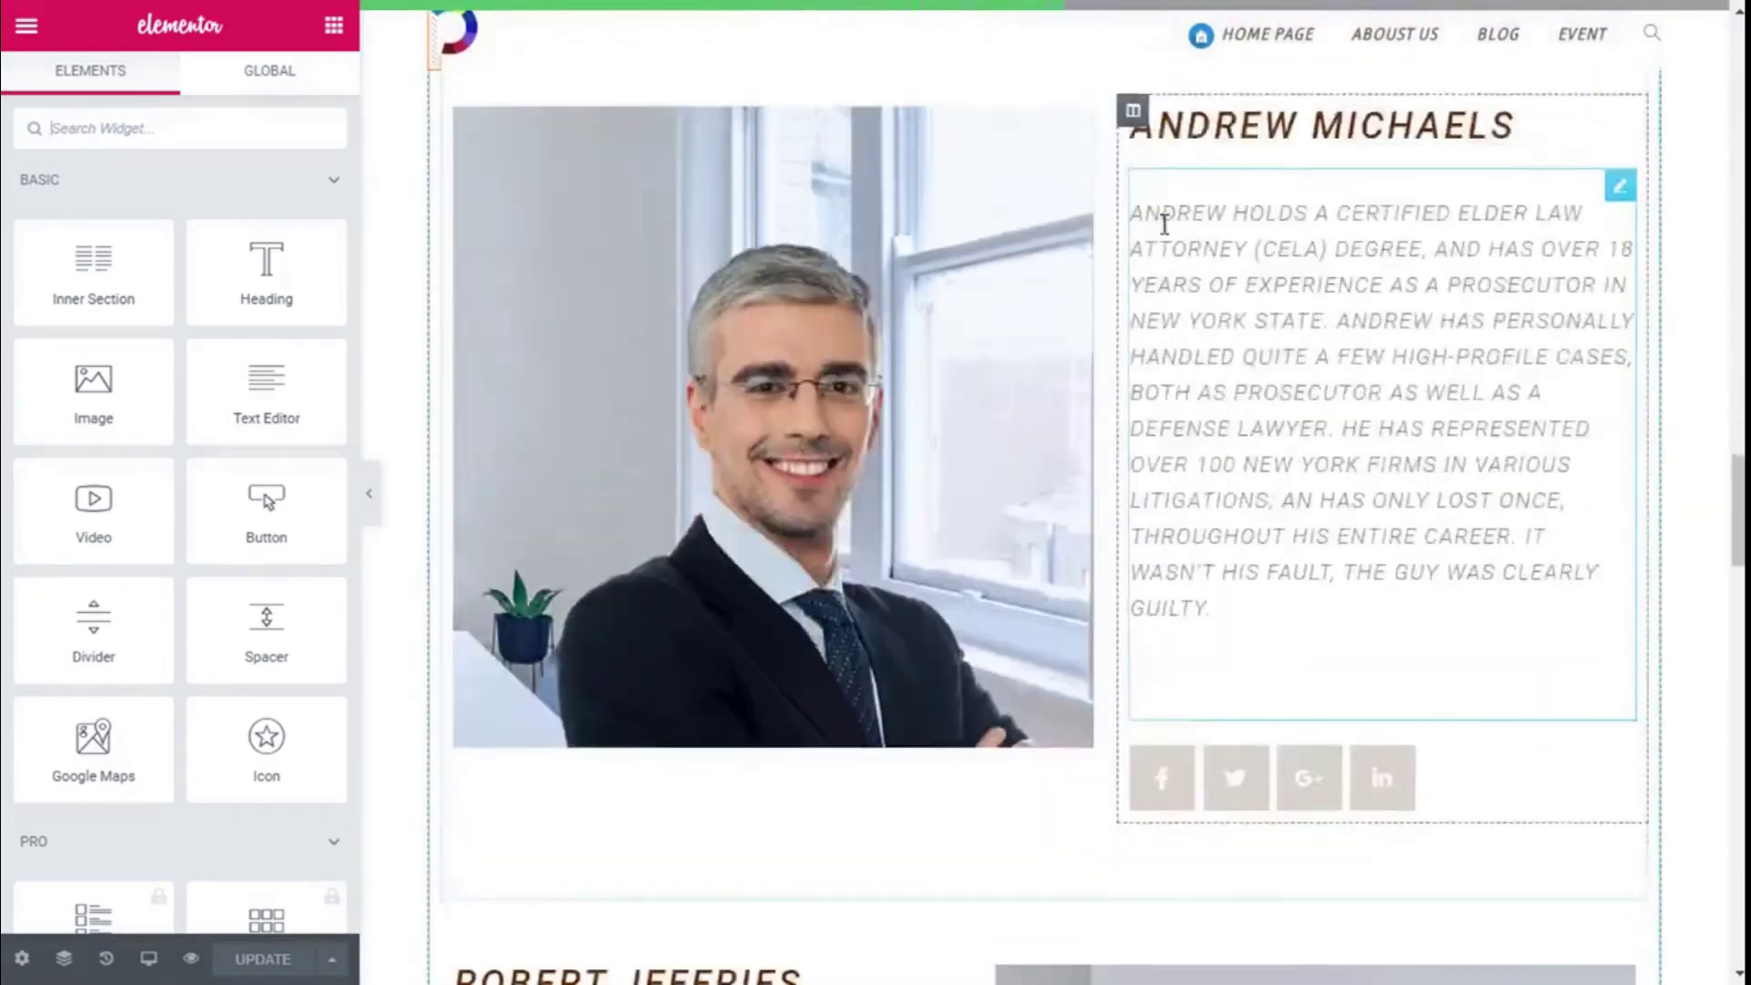
scroll(1162, 223, "down", 10)
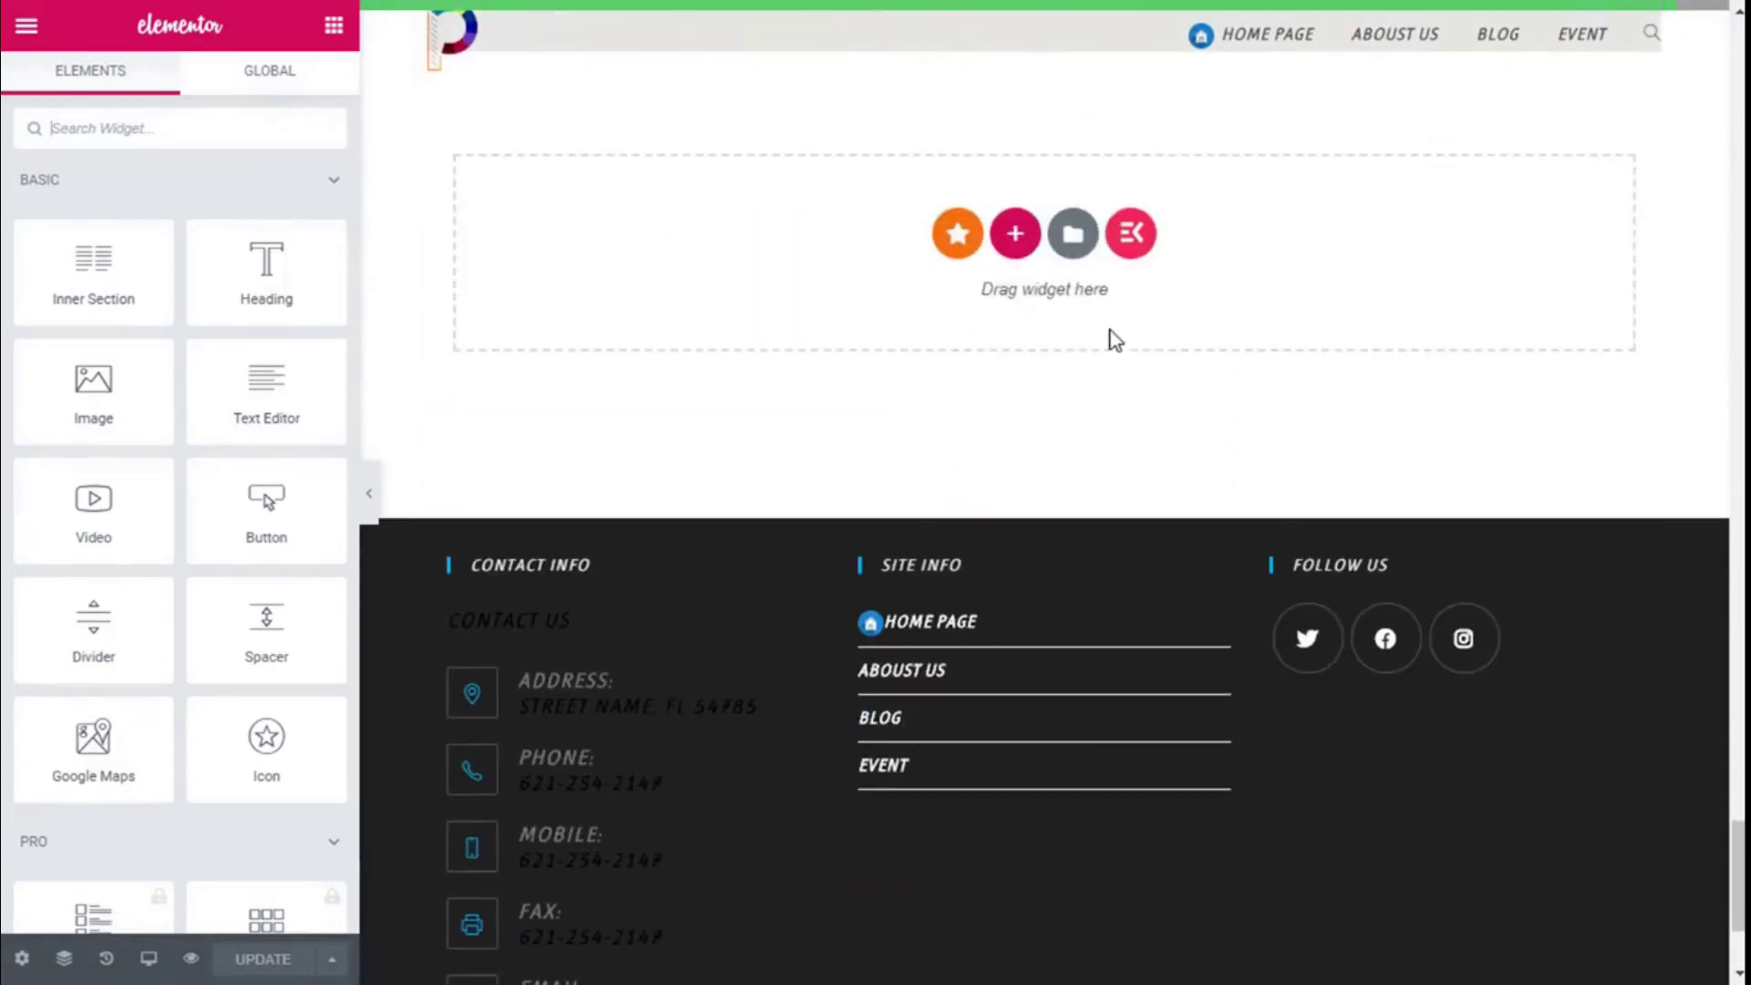
left_click(87, 138)
type("banner")
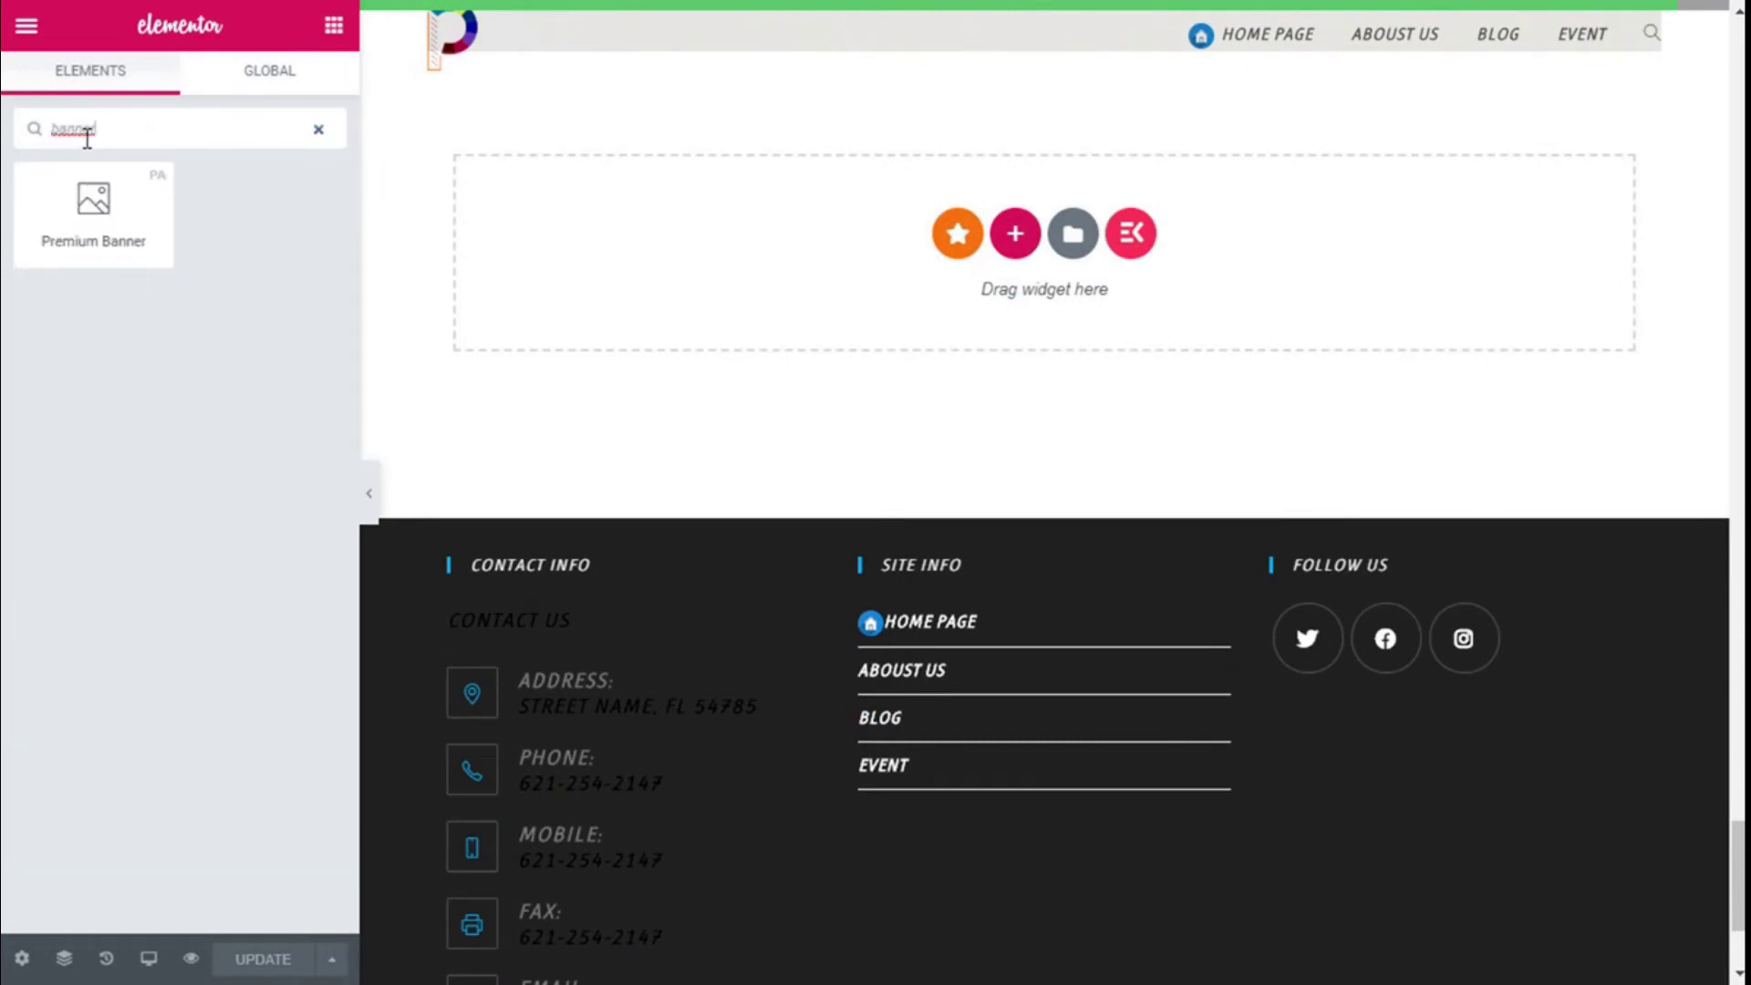
left_click(92, 210)
left_click_drag(91, 212, 976, 264)
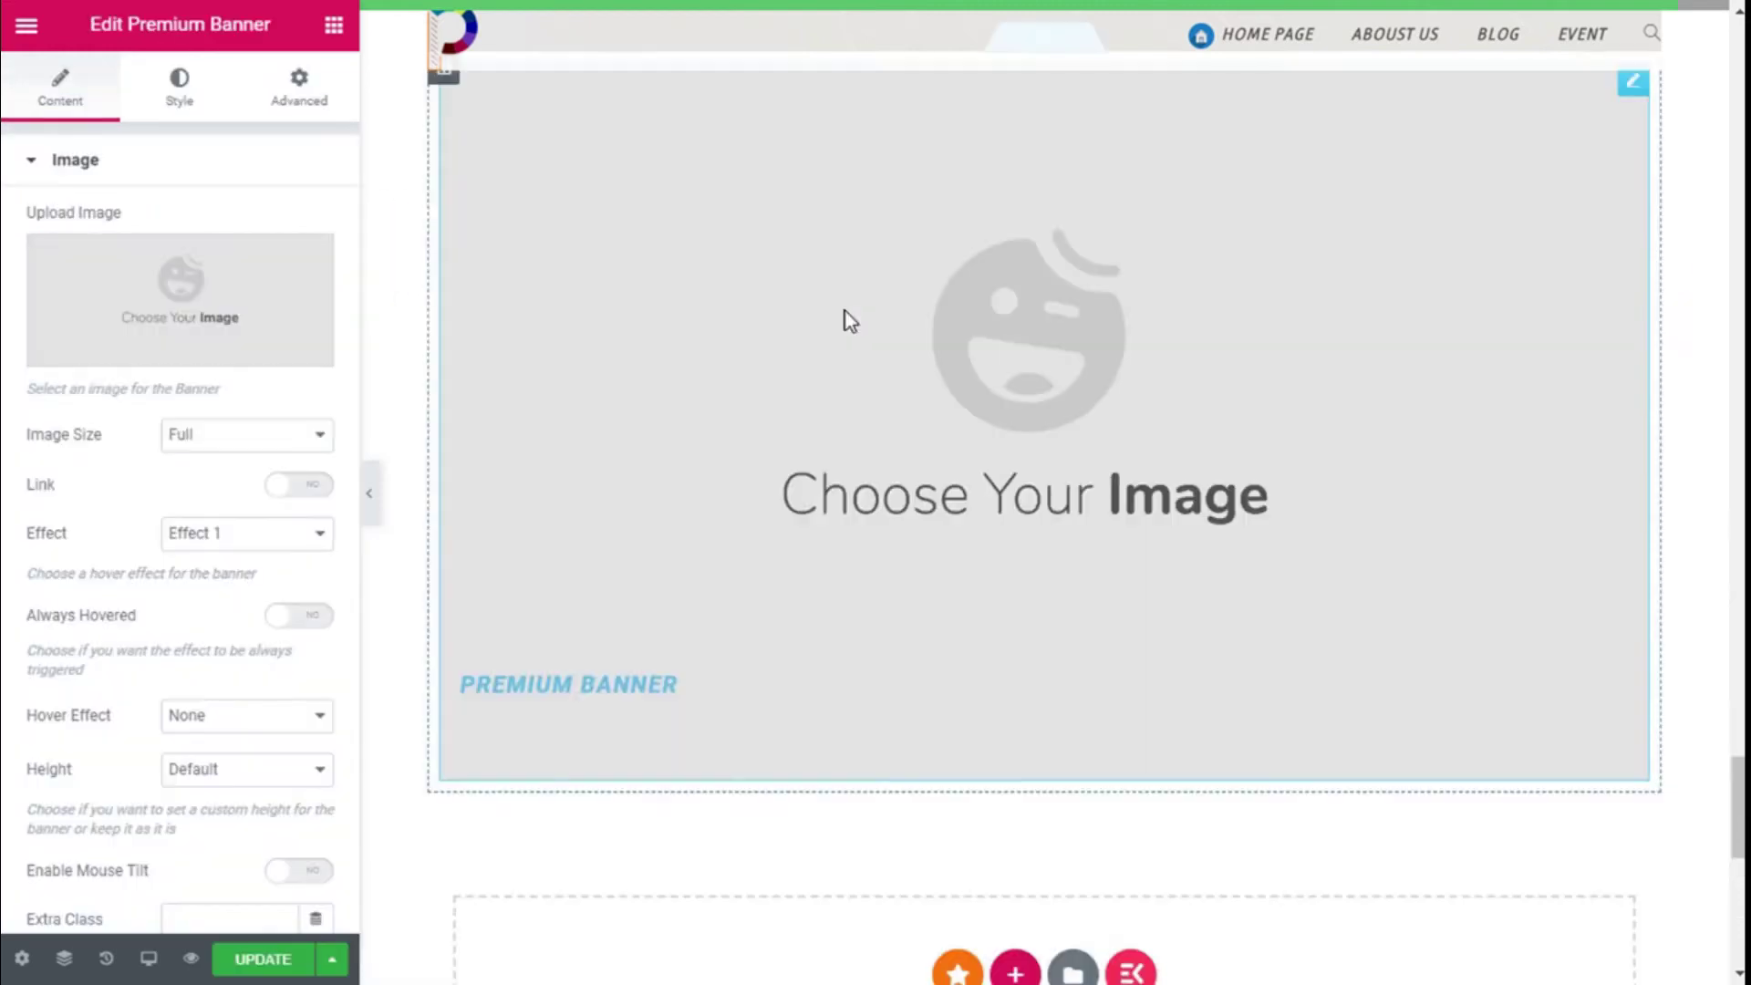
Insert the forest-road photo from the Media Library as the banner image, keeping Image Size at Full.
mouse_move(102, 262)
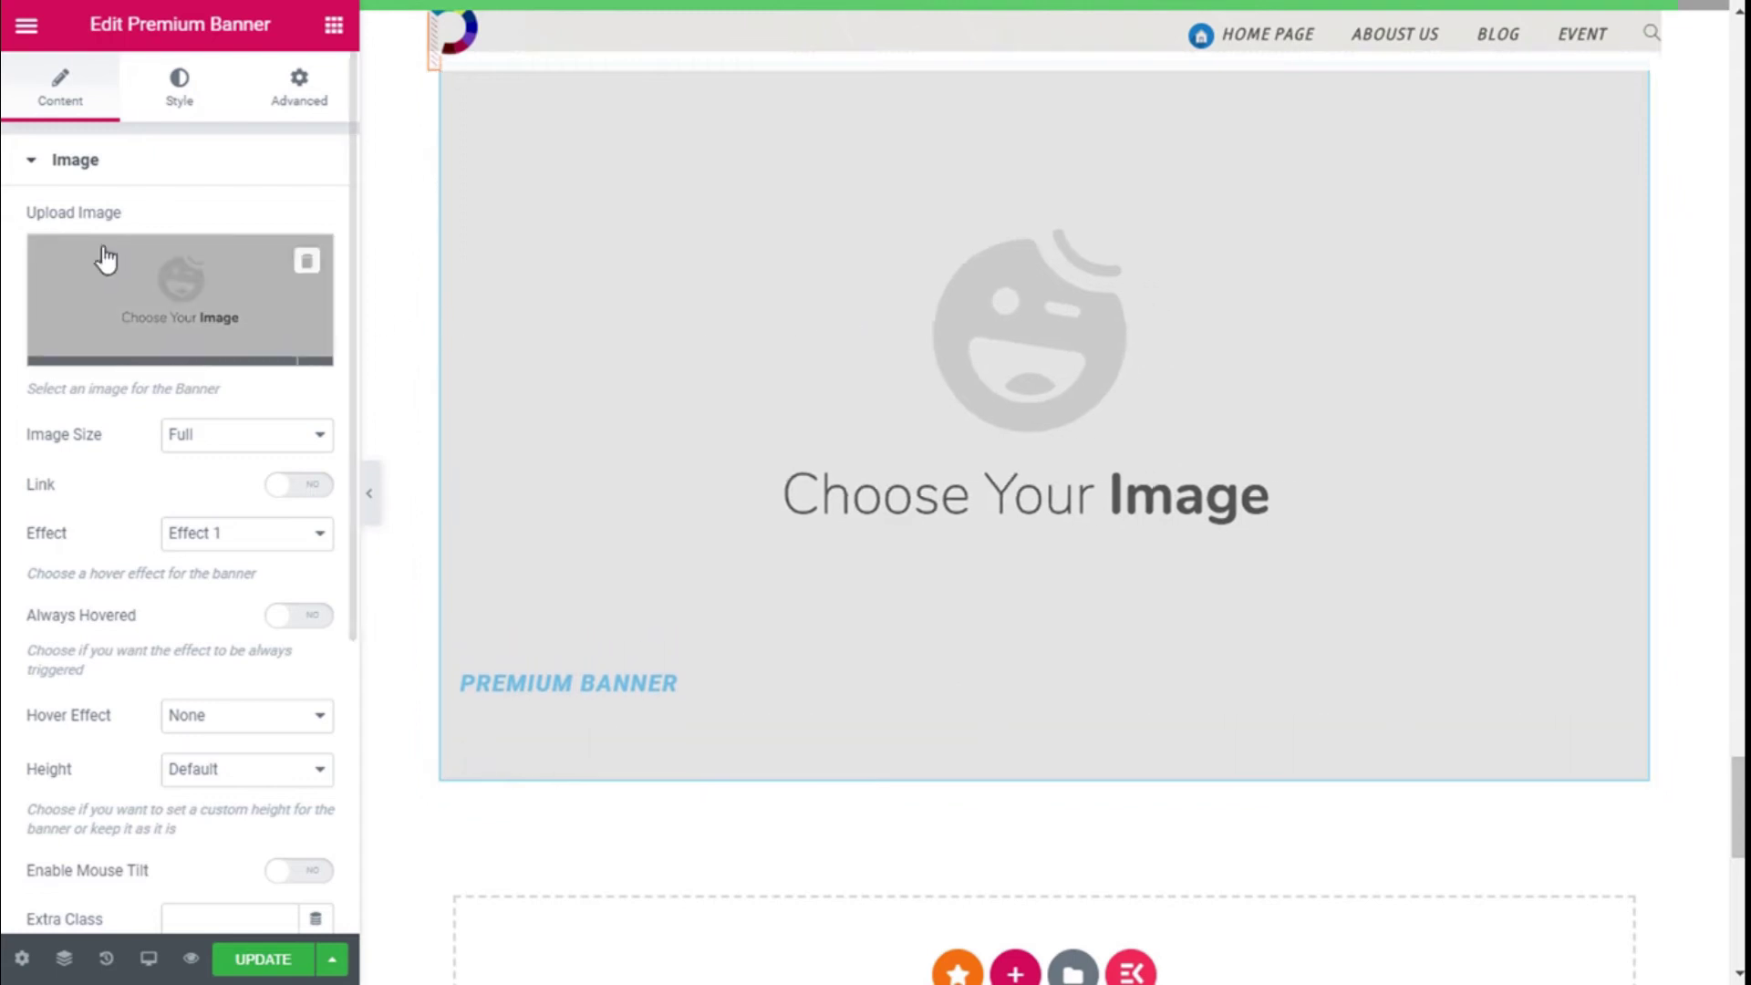
left_click(157, 305)
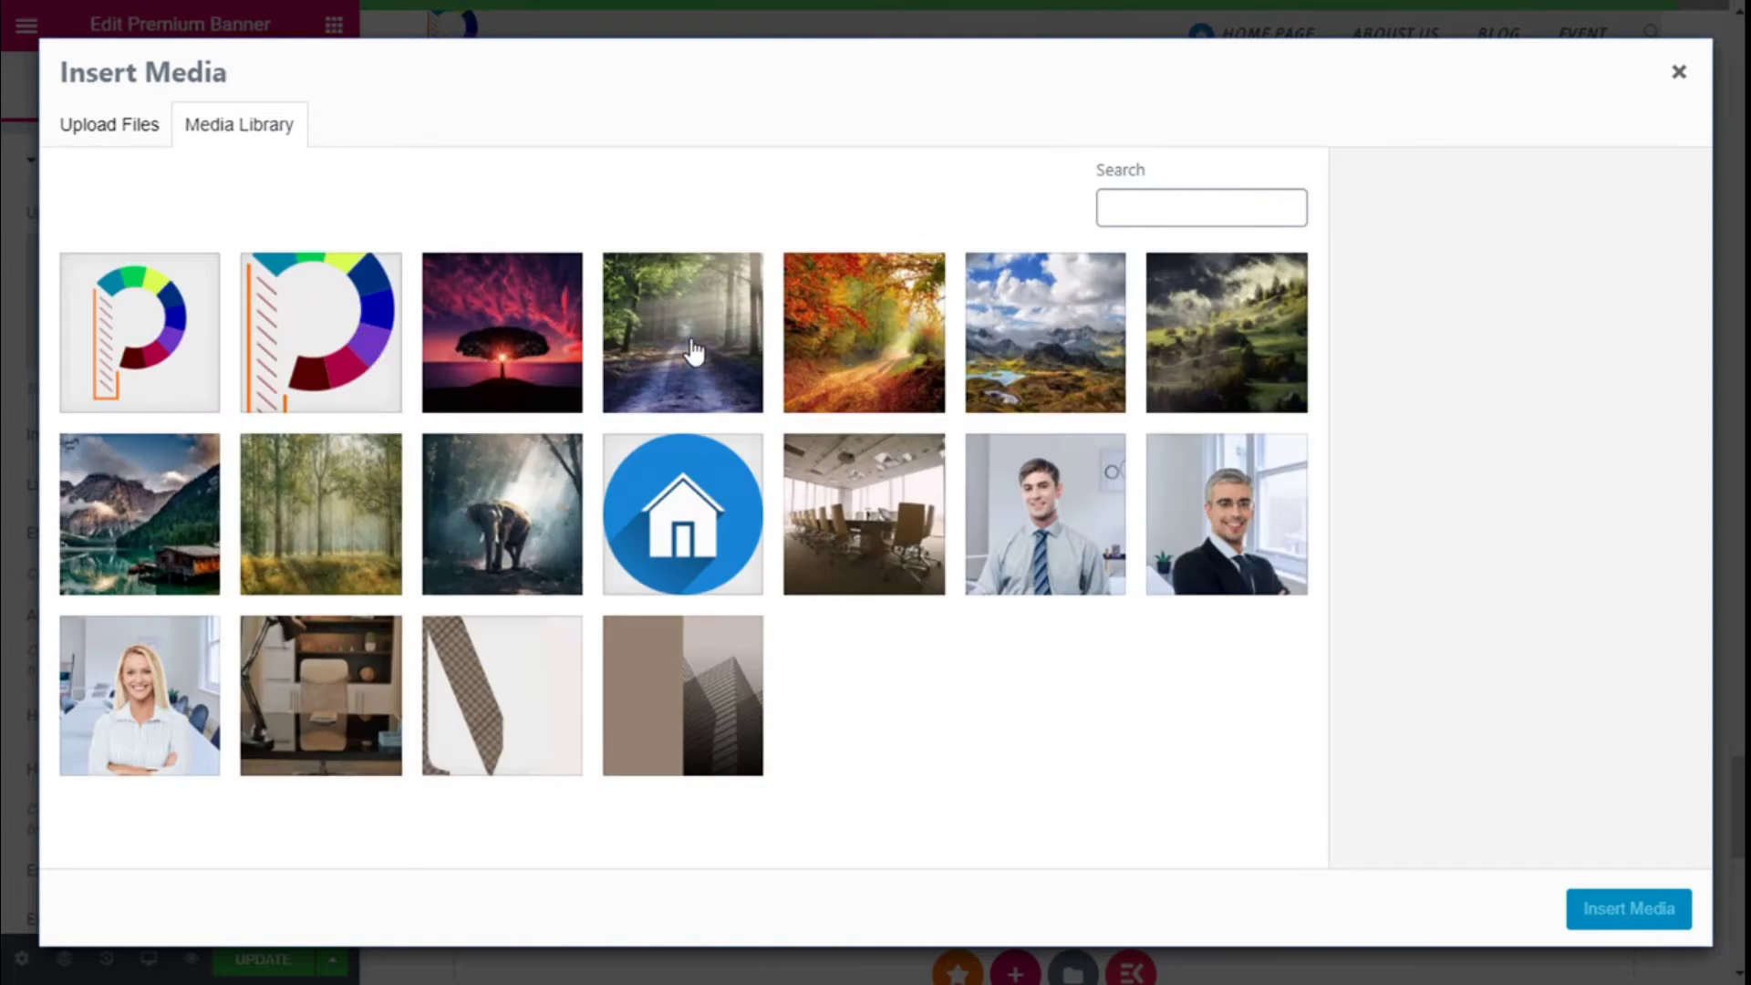
left_click(693, 351)
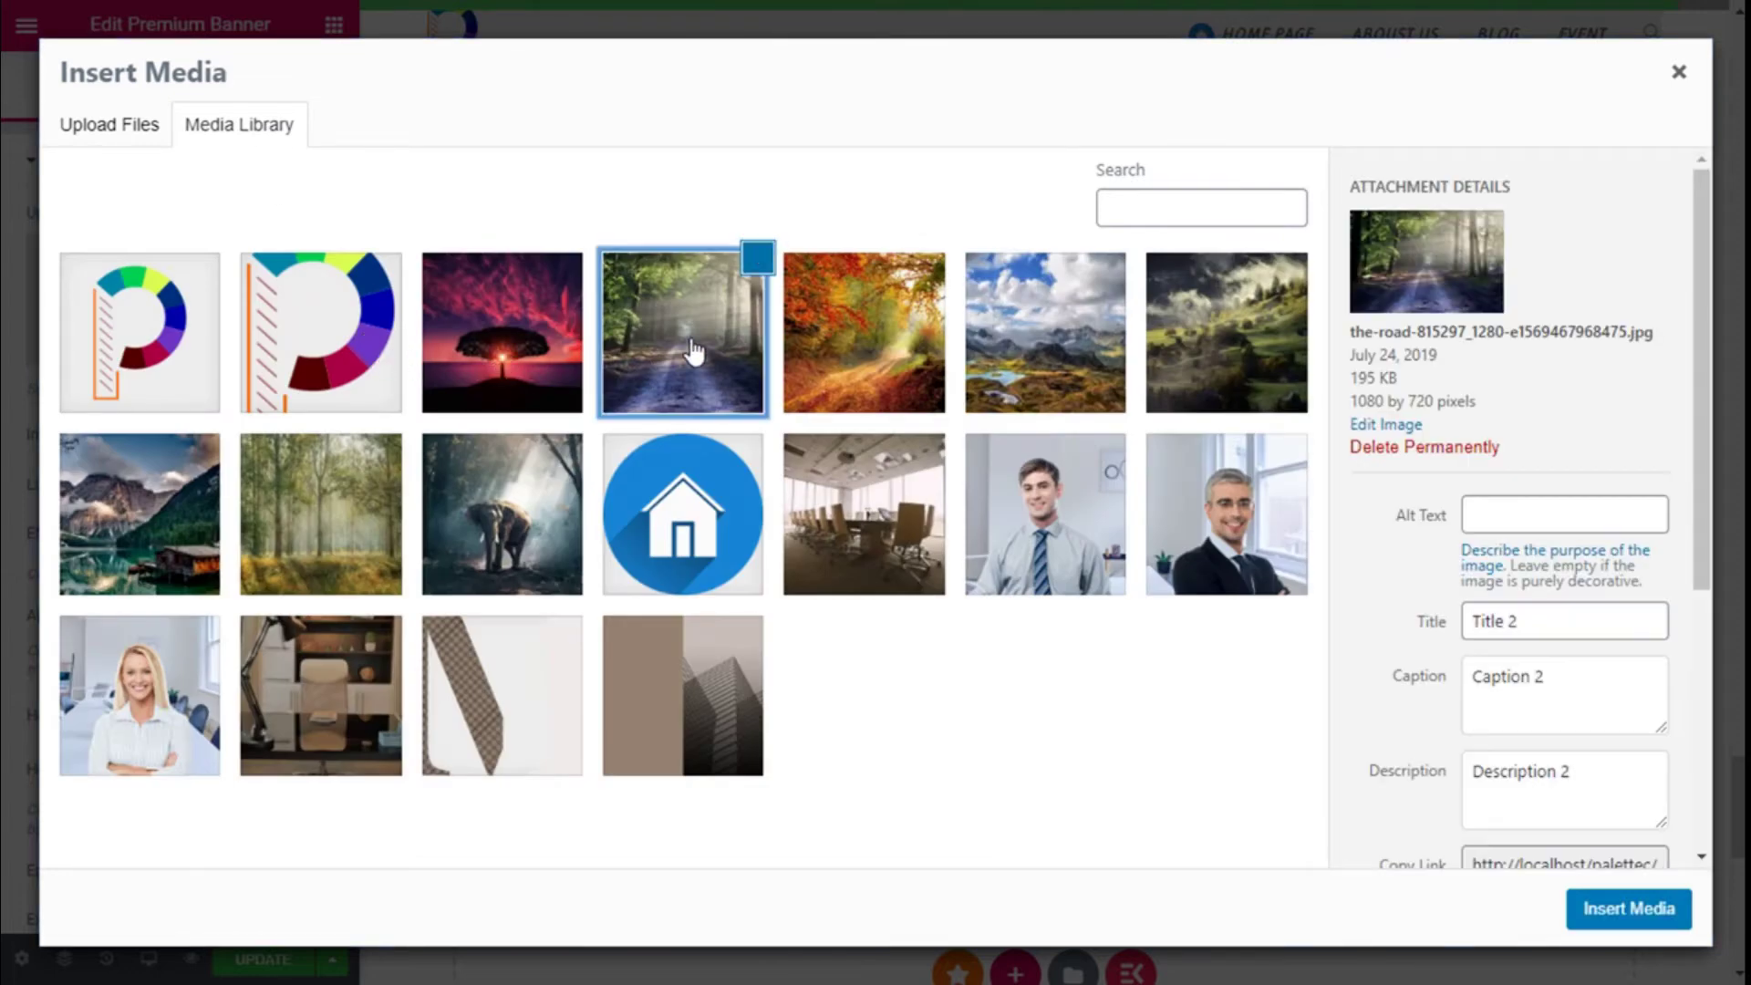
left_click(1628, 909)
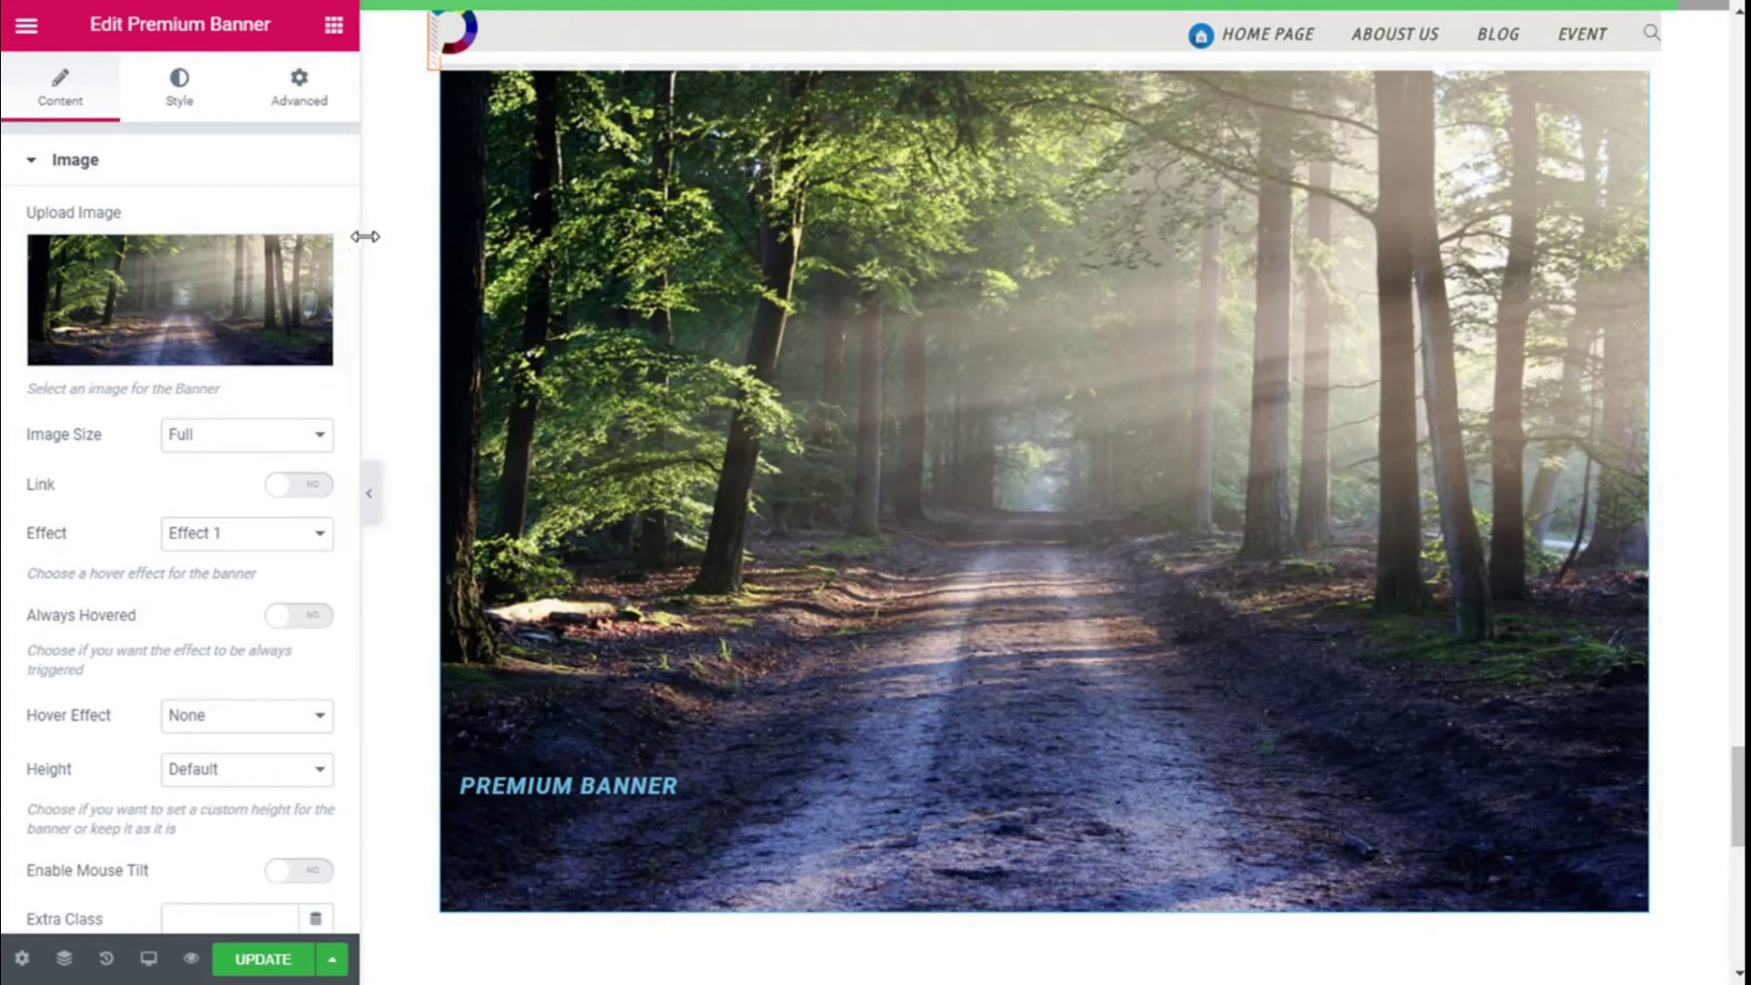
scroll(298, 215, "down", 2)
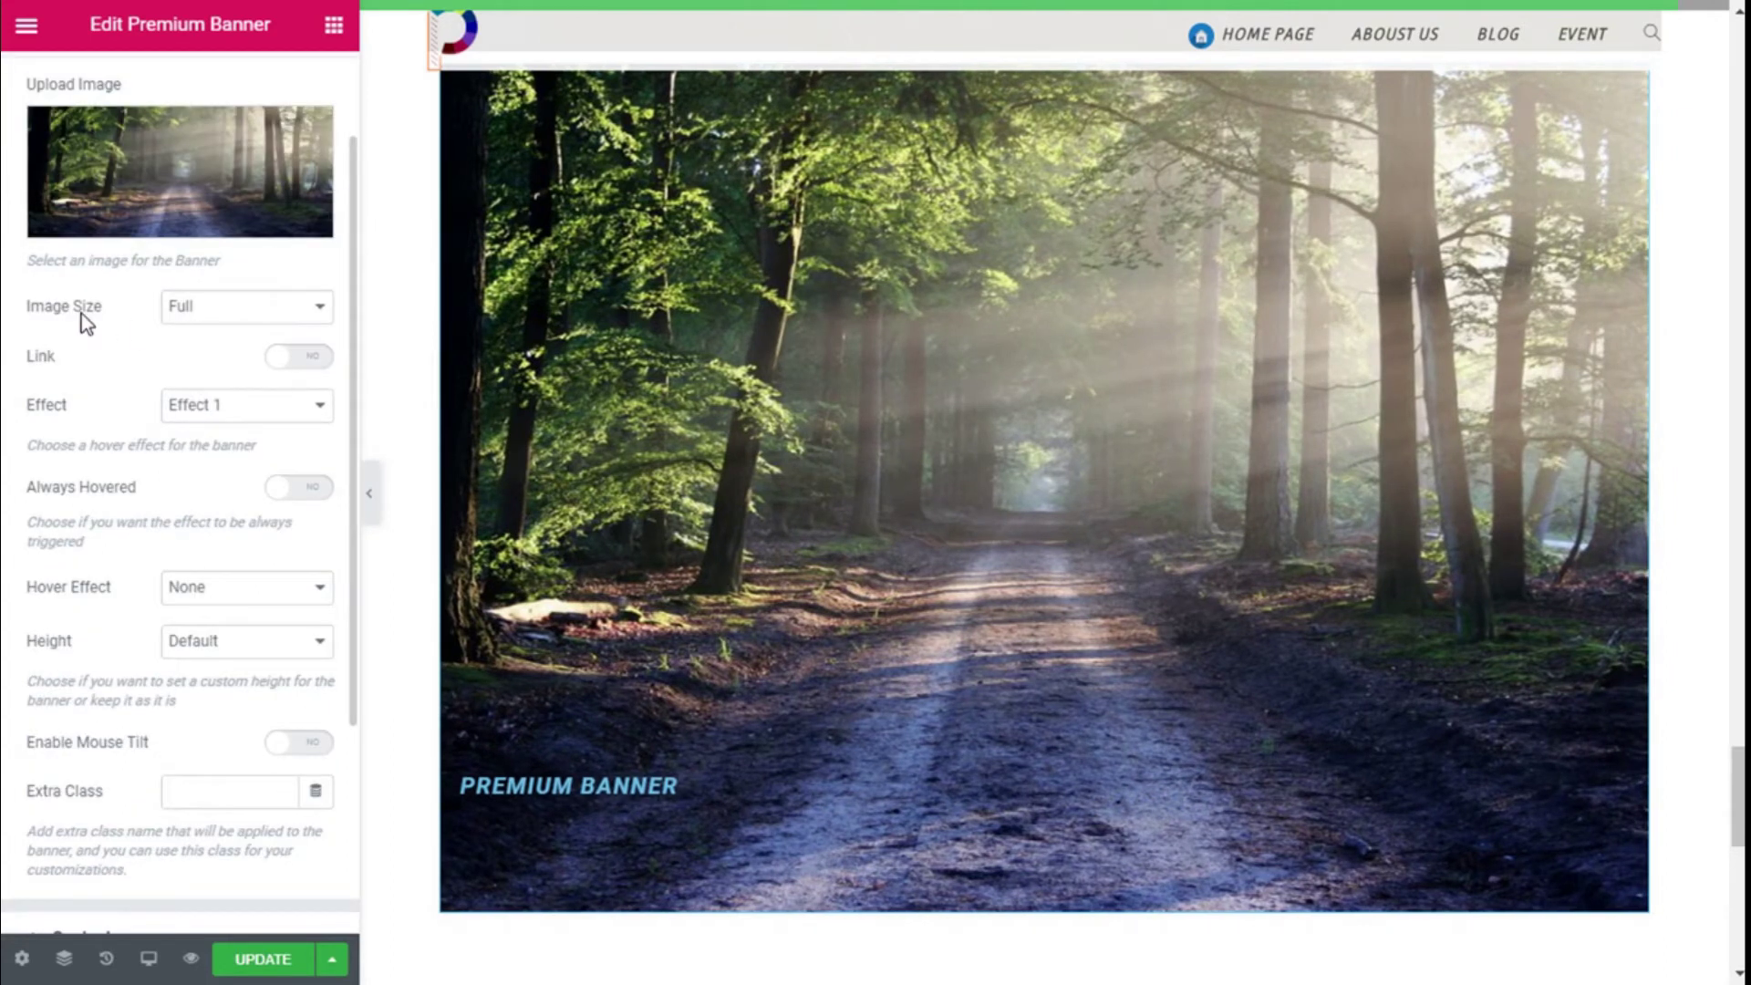
left_click(182, 310)
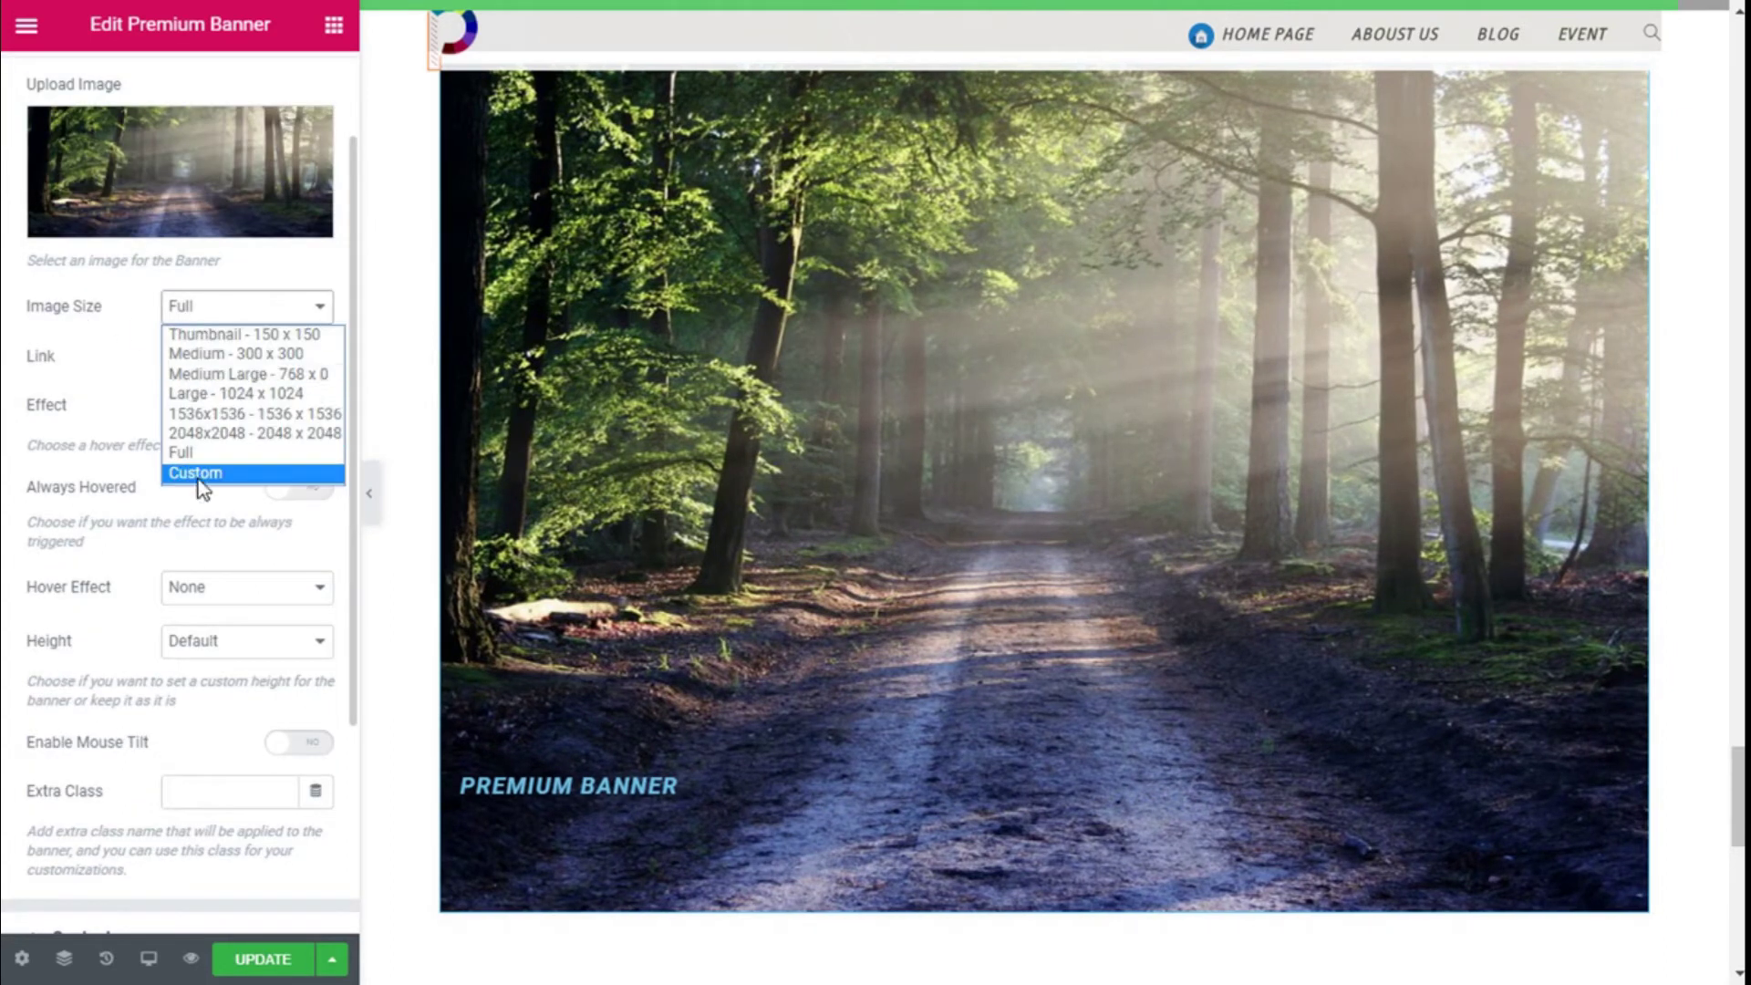
left_click(109, 334)
scroll(258, 347, "down", 2)
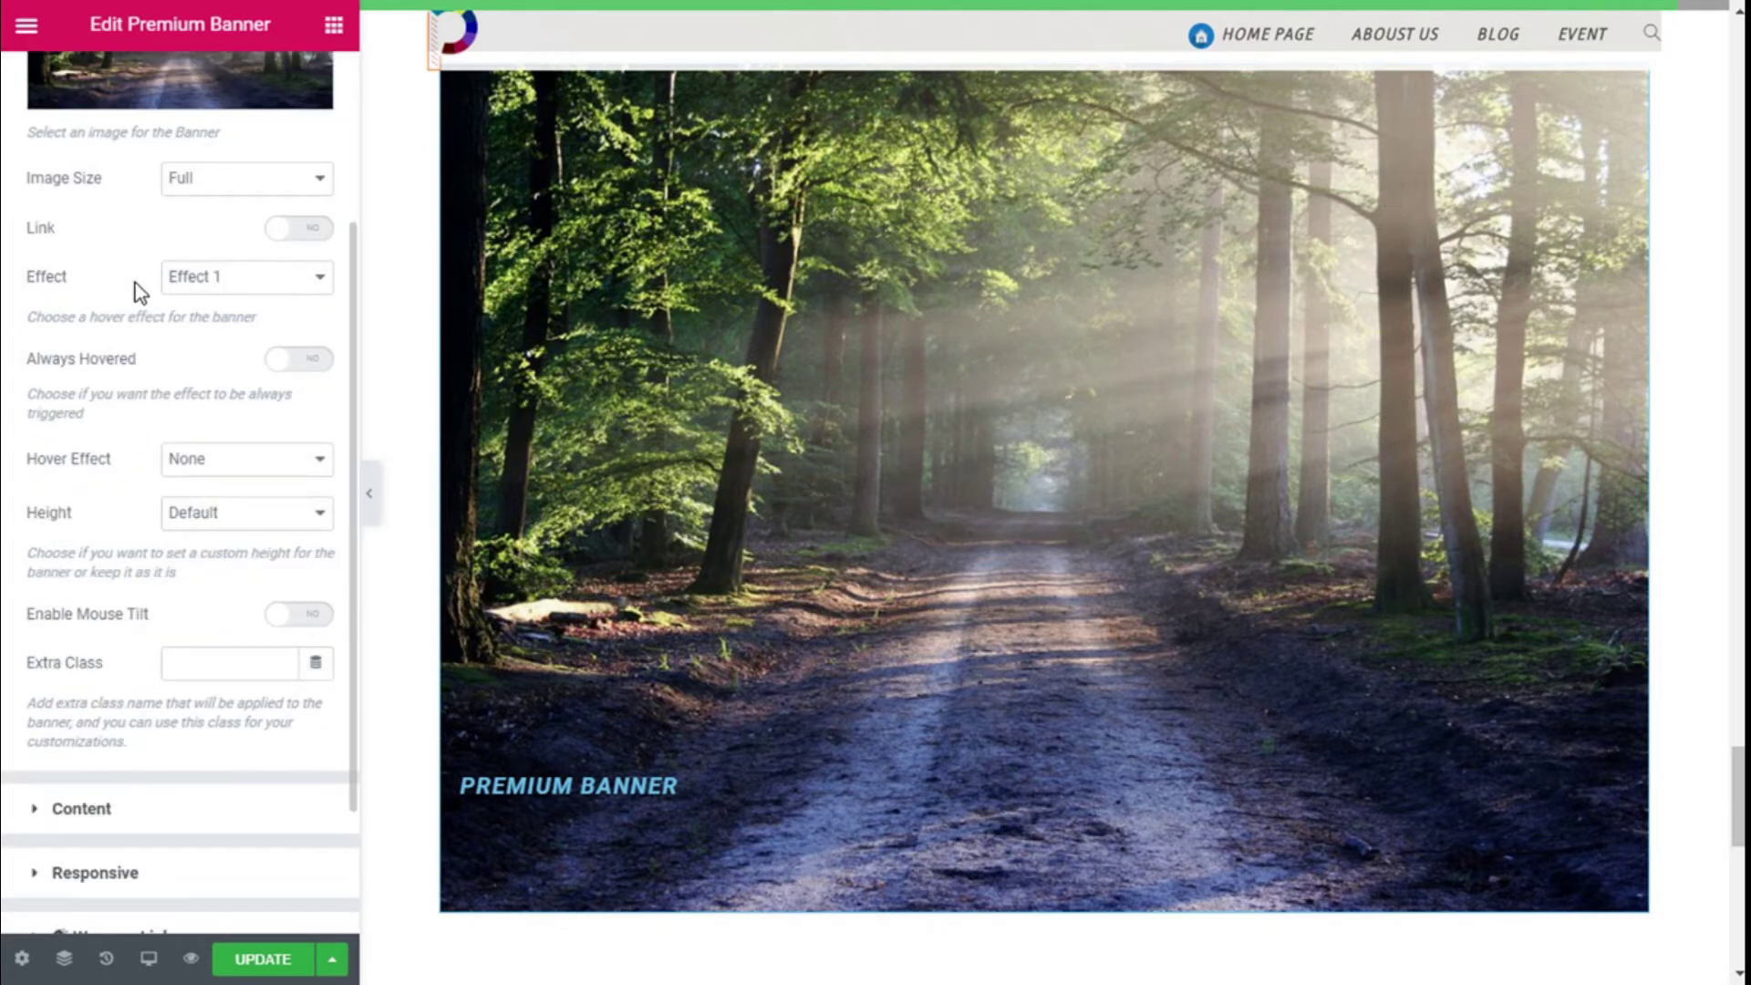
Preview banner Effects 1 through 6 on the forest-road banner.
left_click(215, 283)
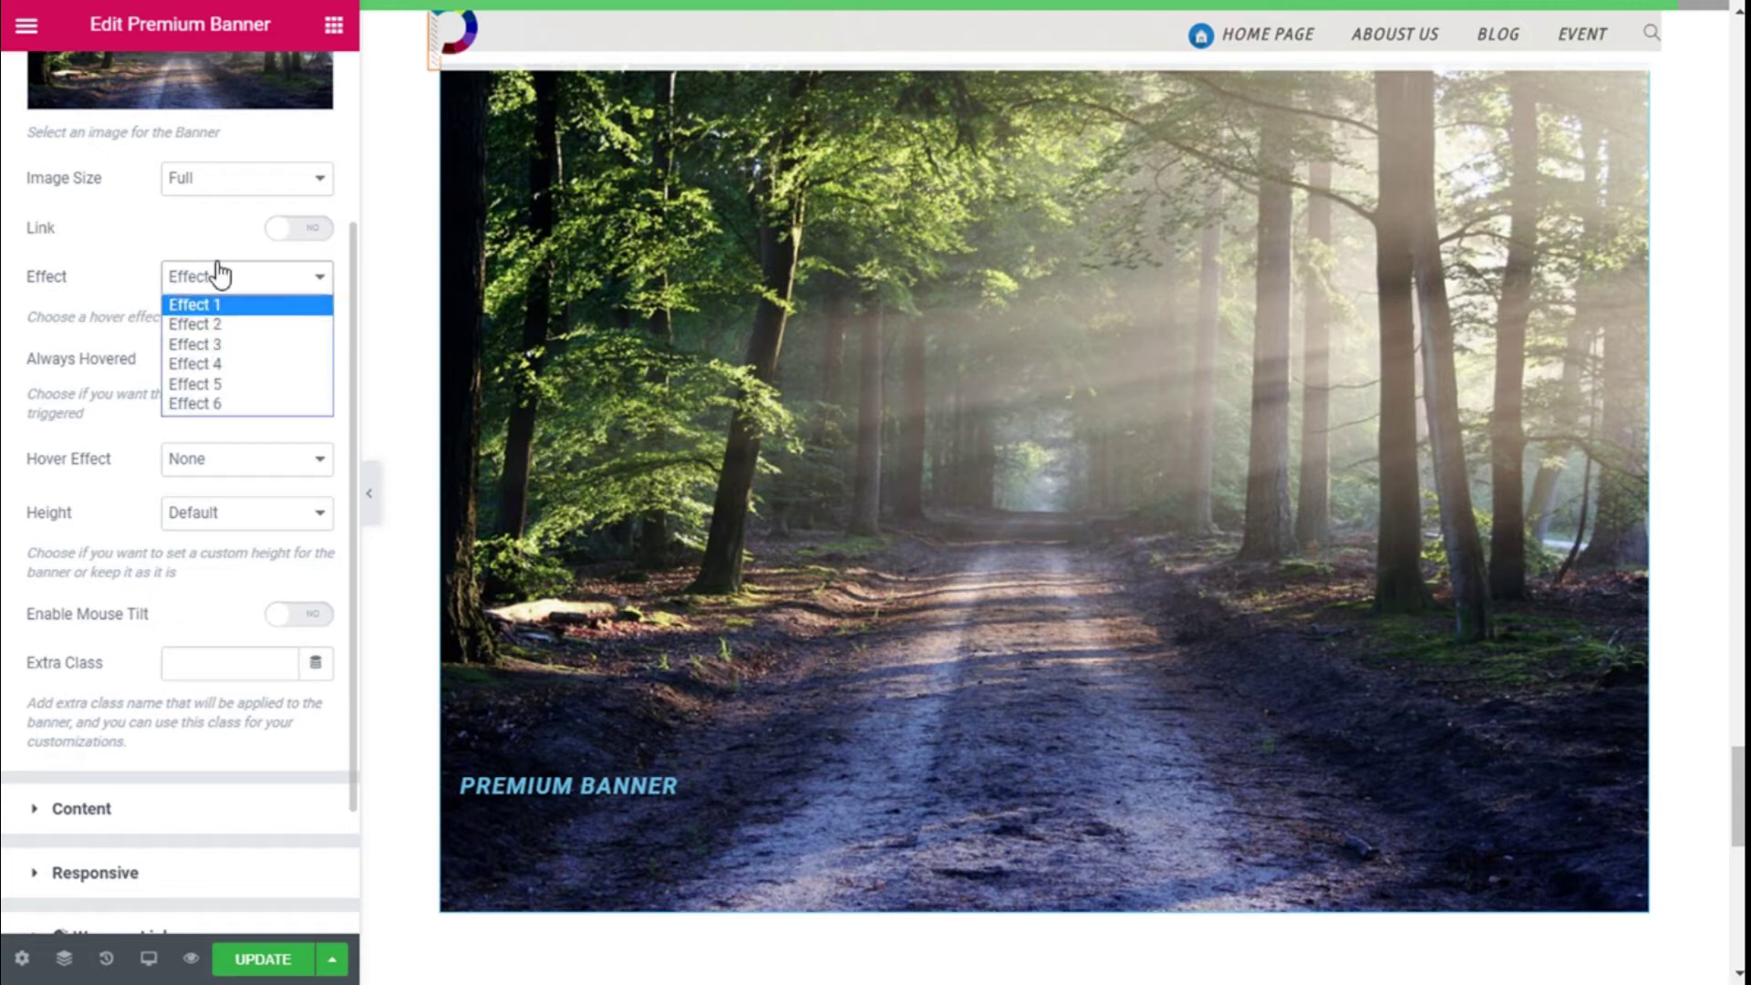
left_click(223, 272)
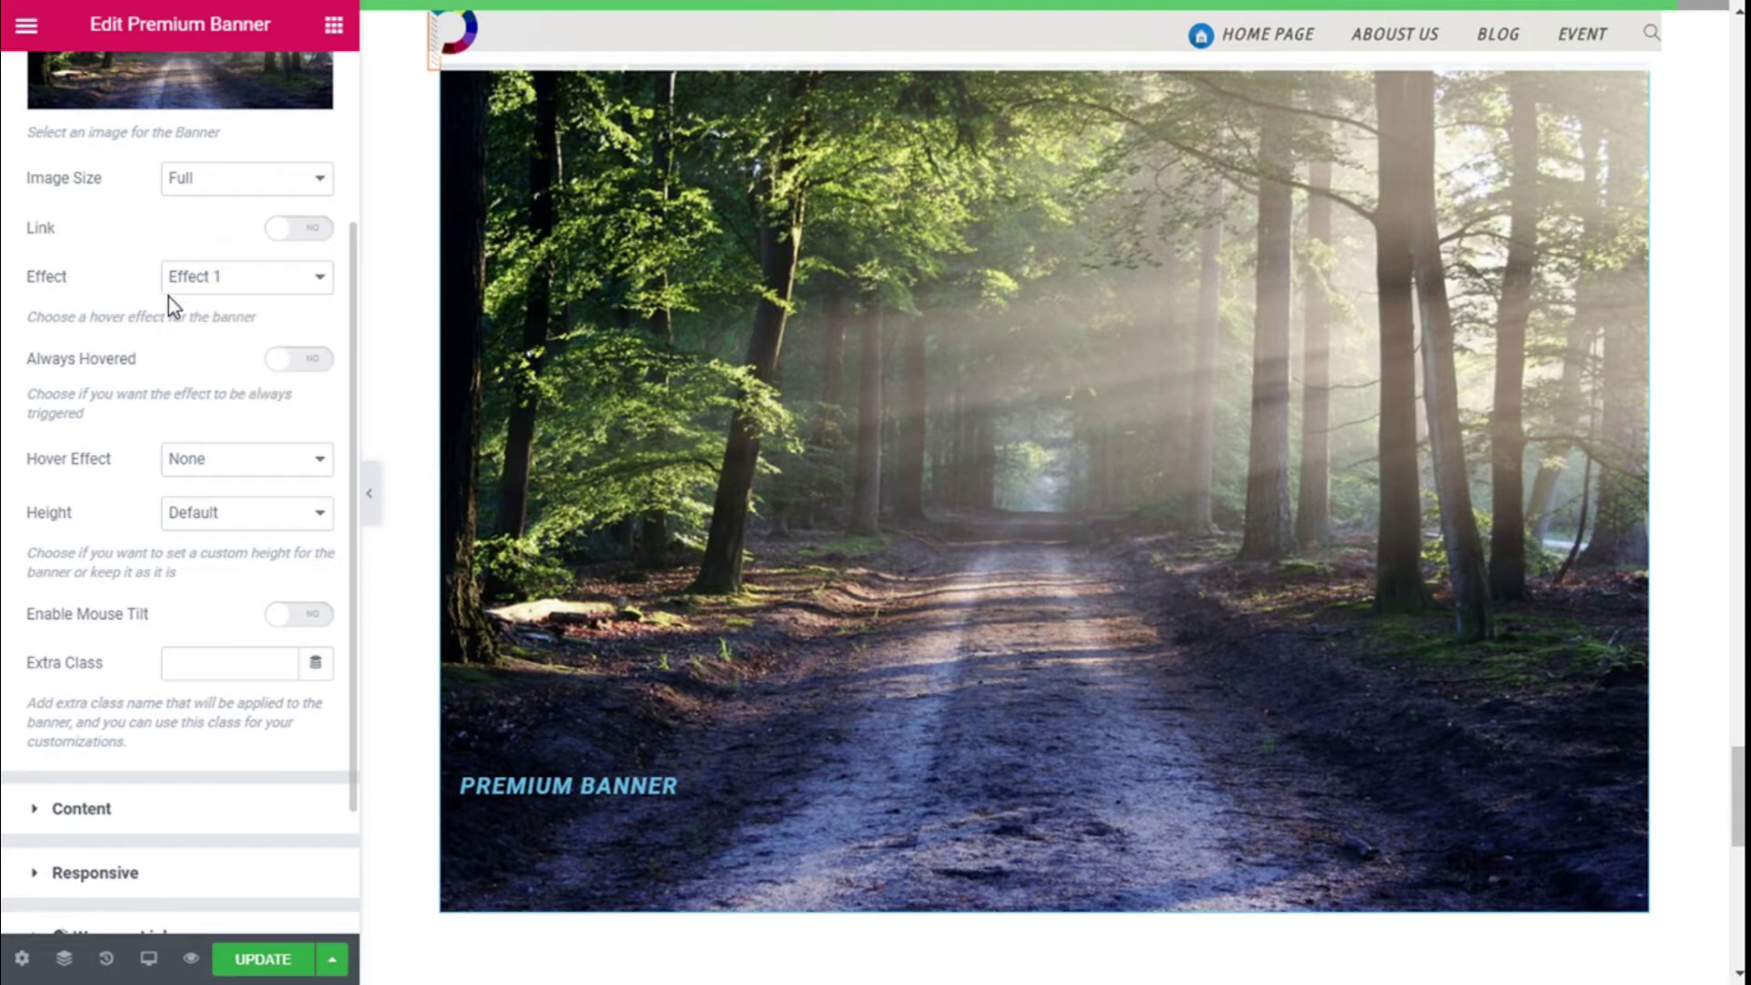
mouse_move(788, 352)
left_click(278, 284)
left_click(241, 304)
left_click(239, 288)
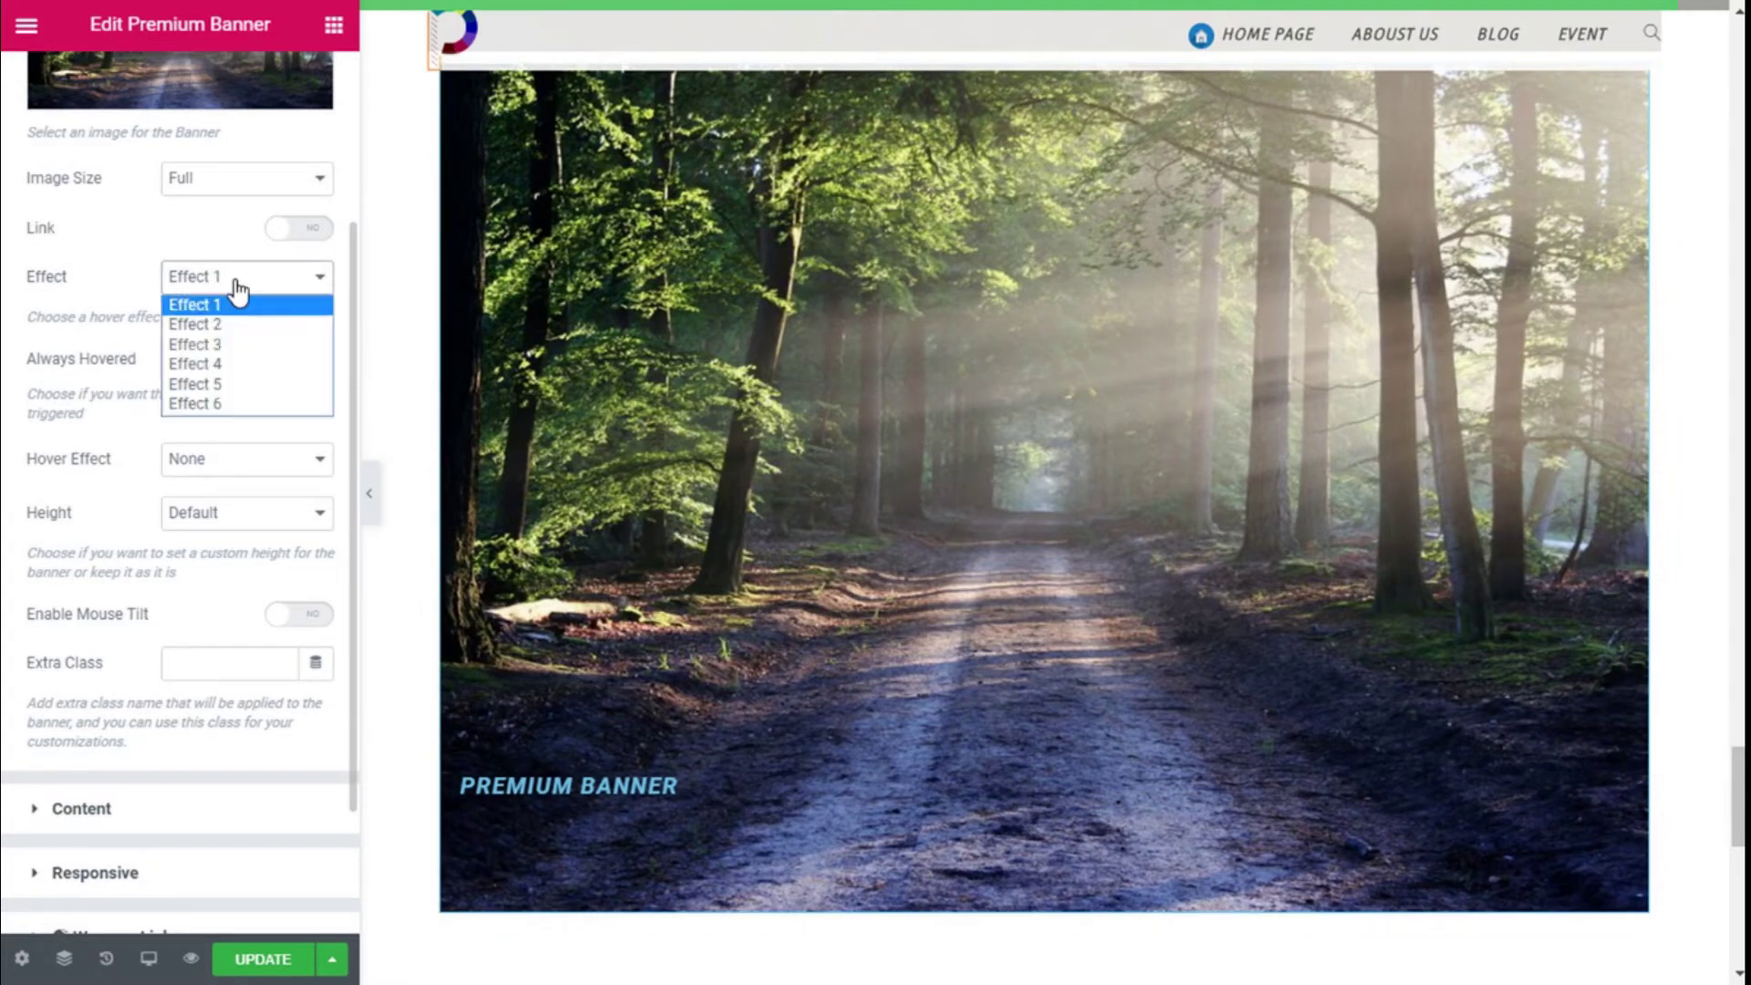
left_click(222, 325)
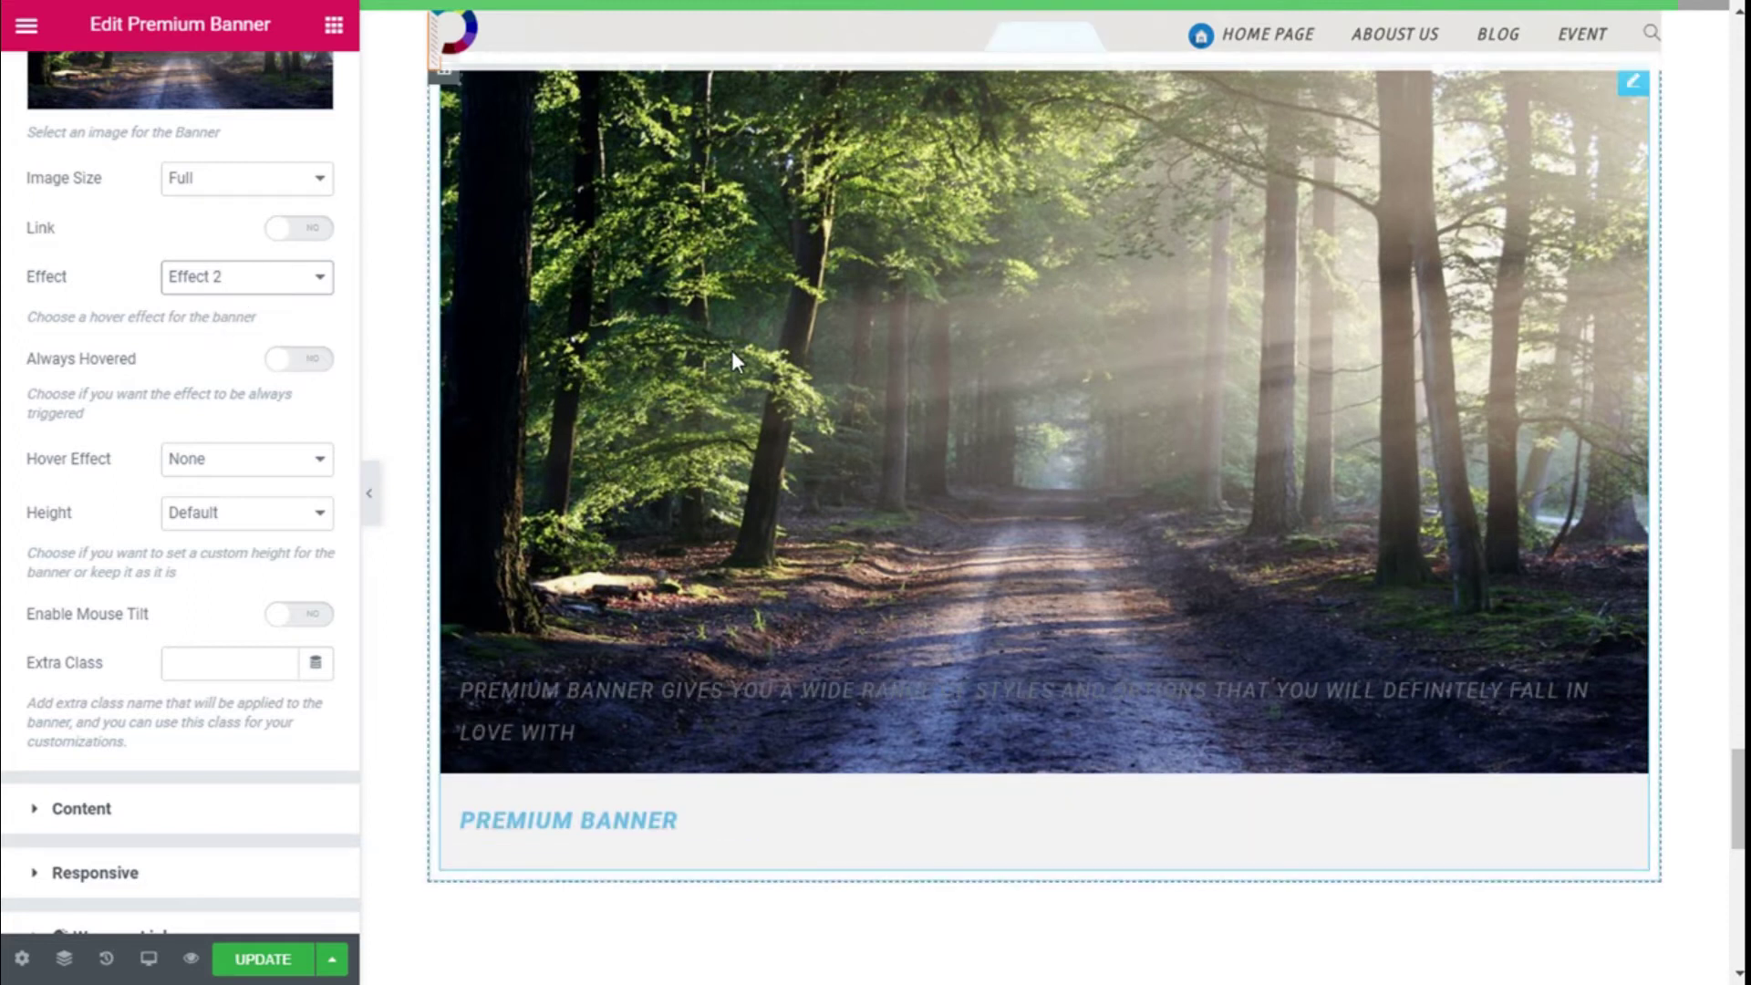
left_click(271, 286)
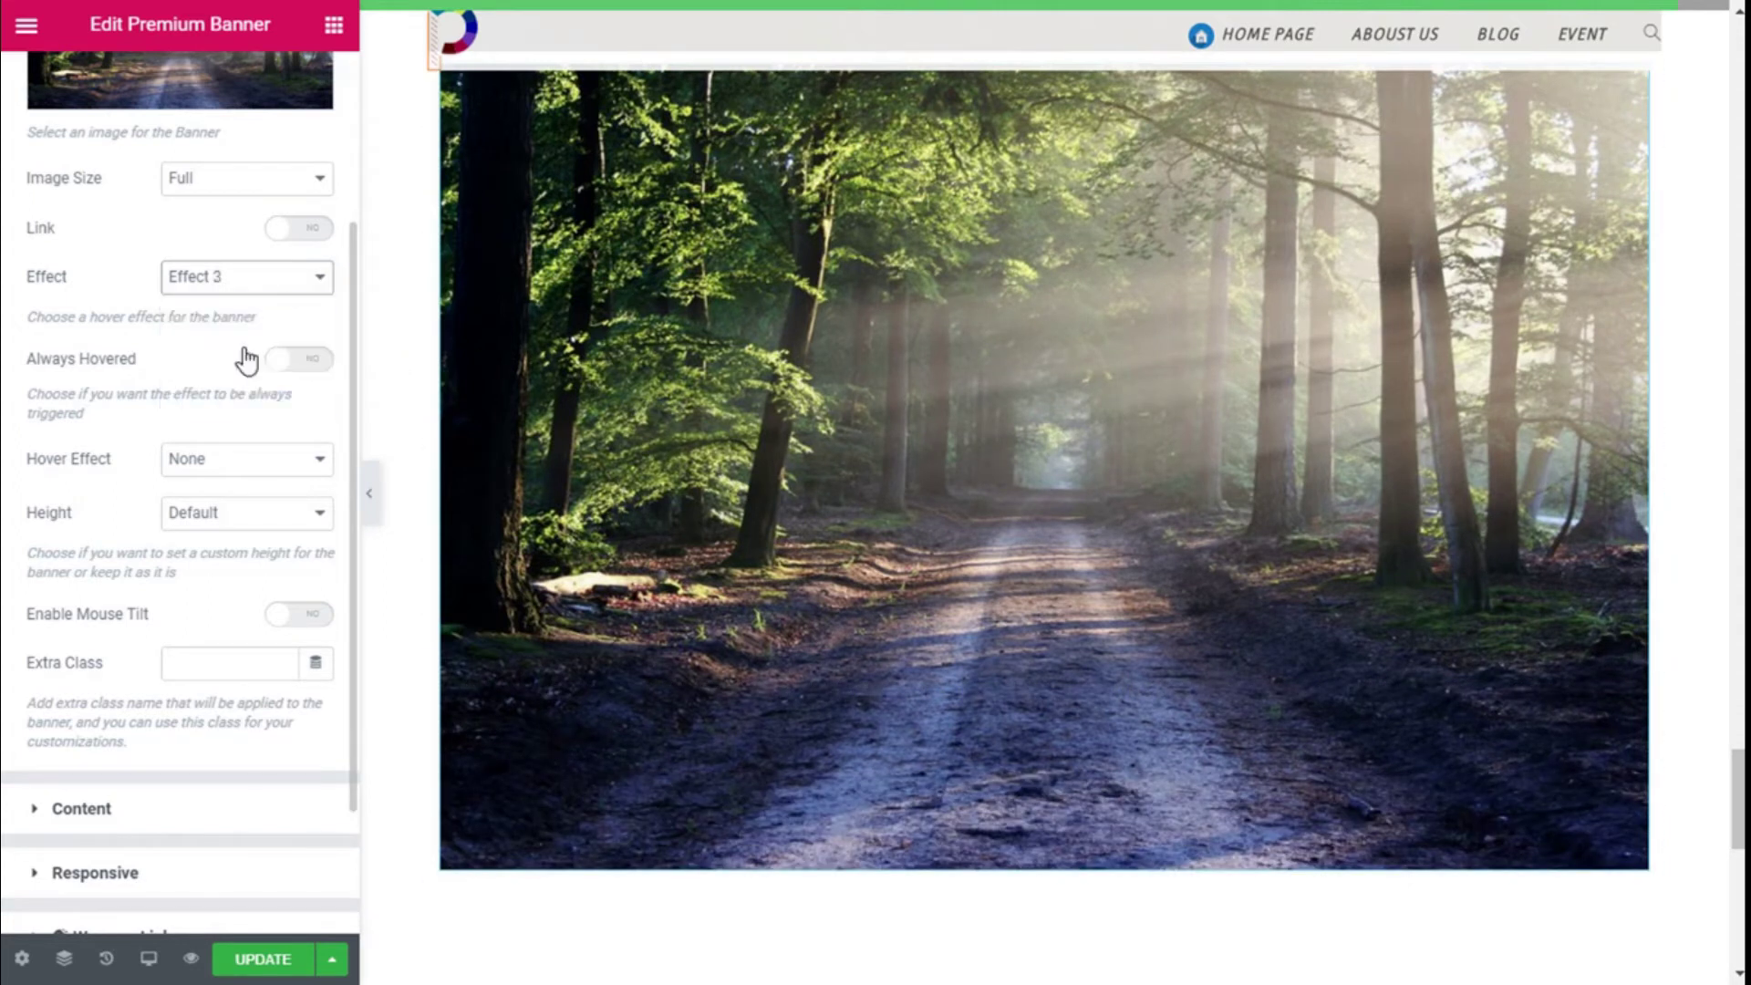
left_click(245, 345)
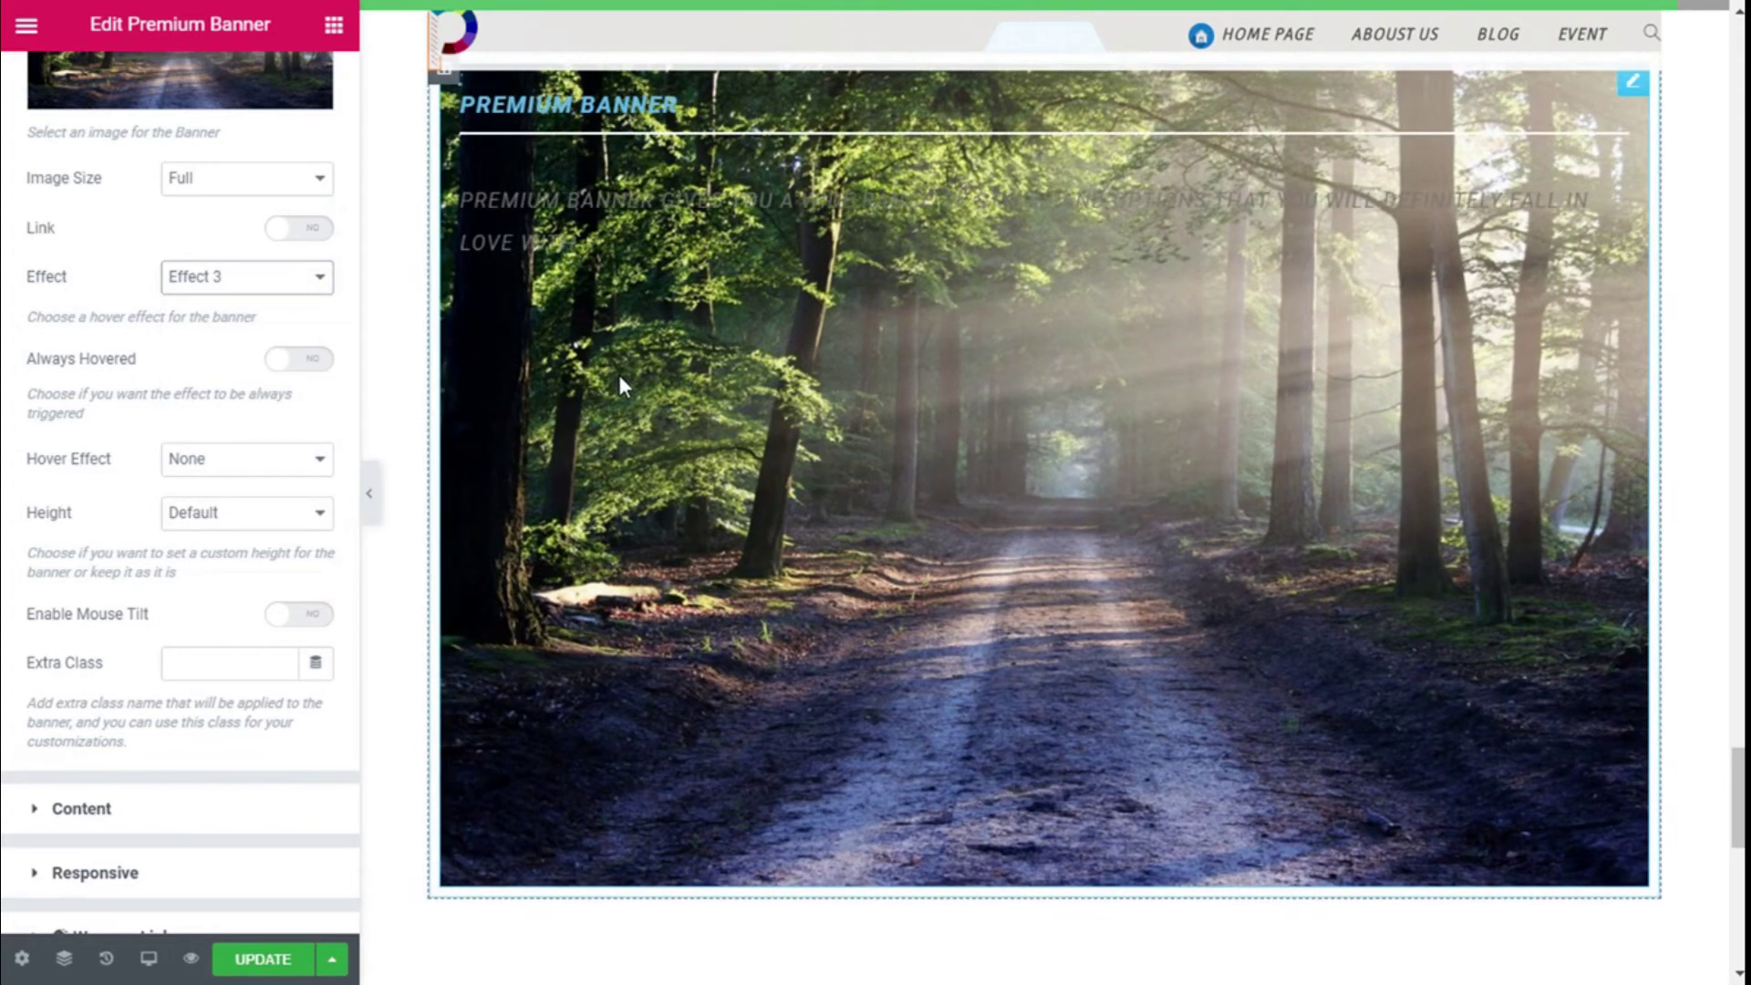
left_click(238, 283)
left_click(229, 362)
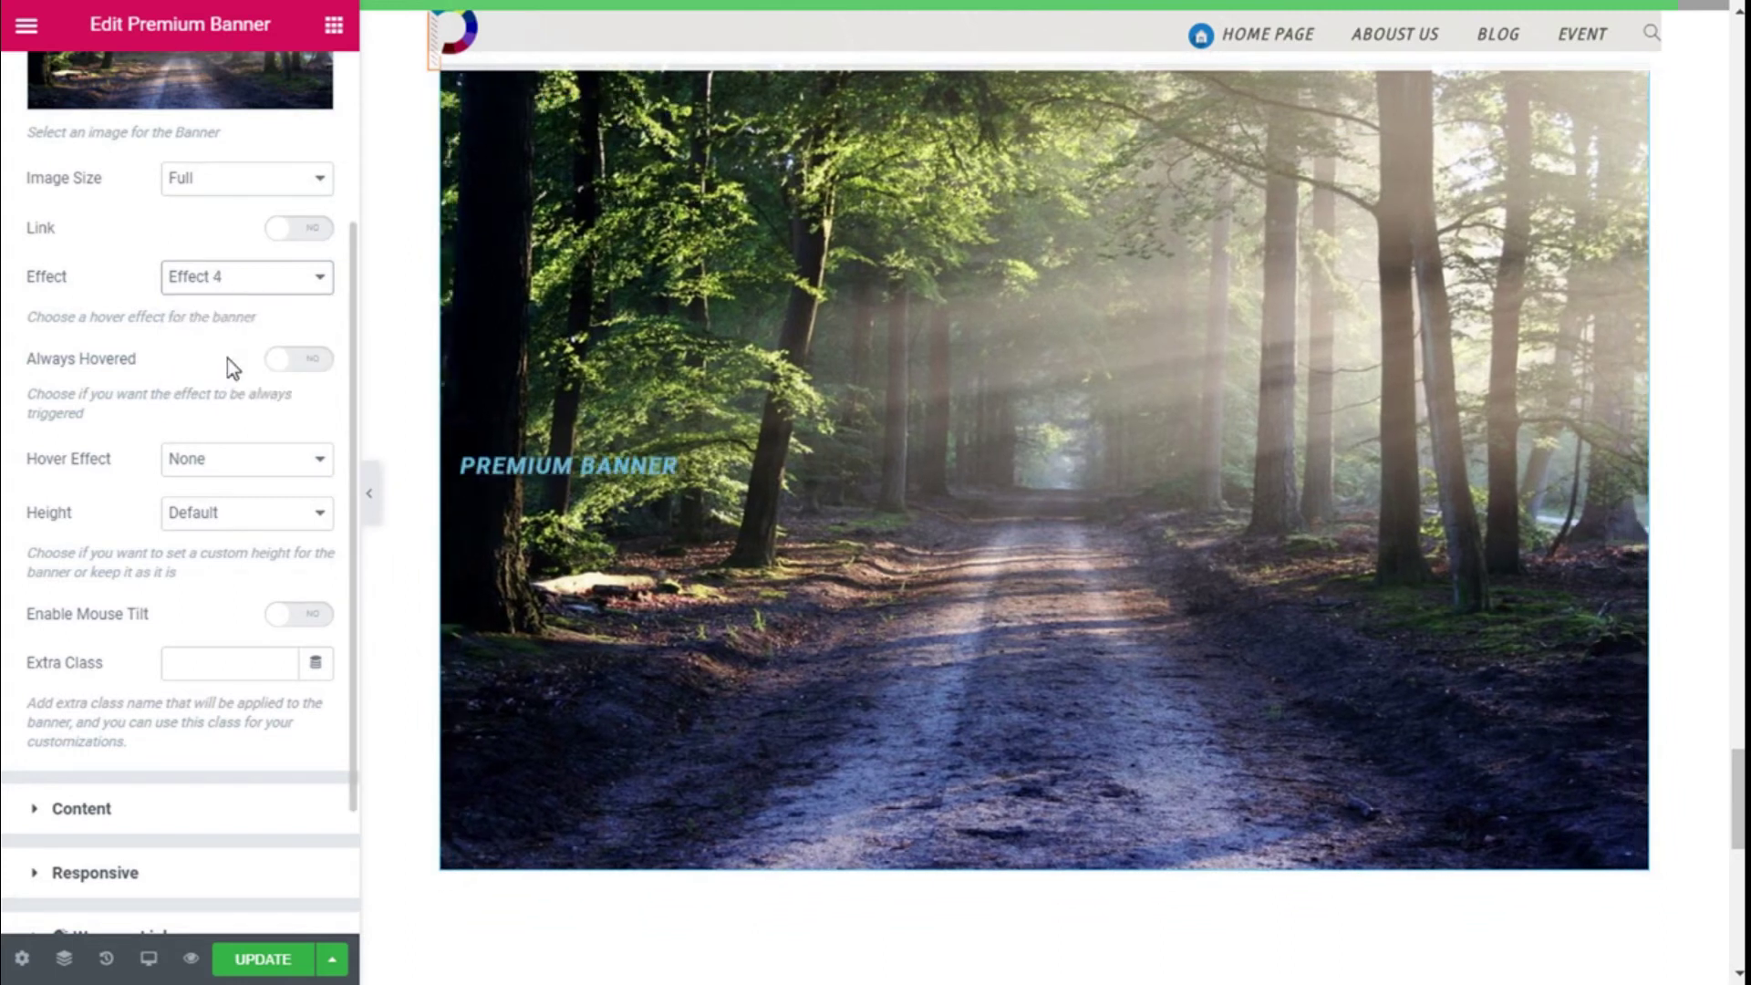
left_click(242, 290)
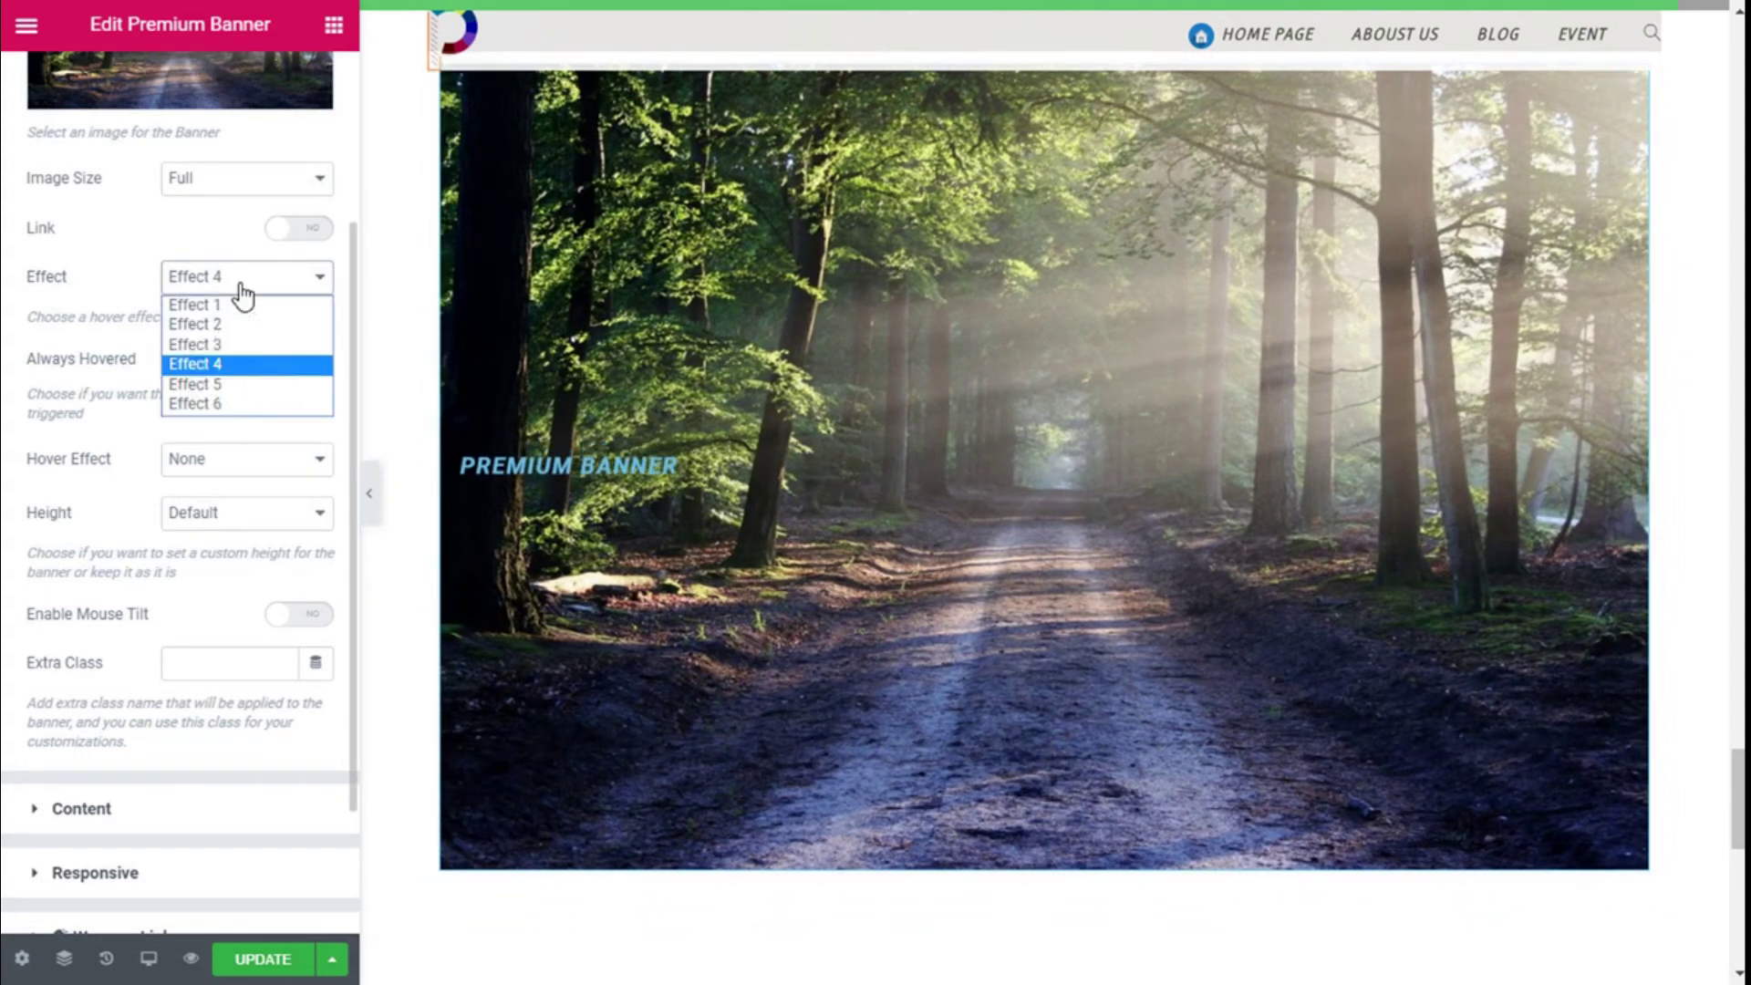
left_click(208, 384)
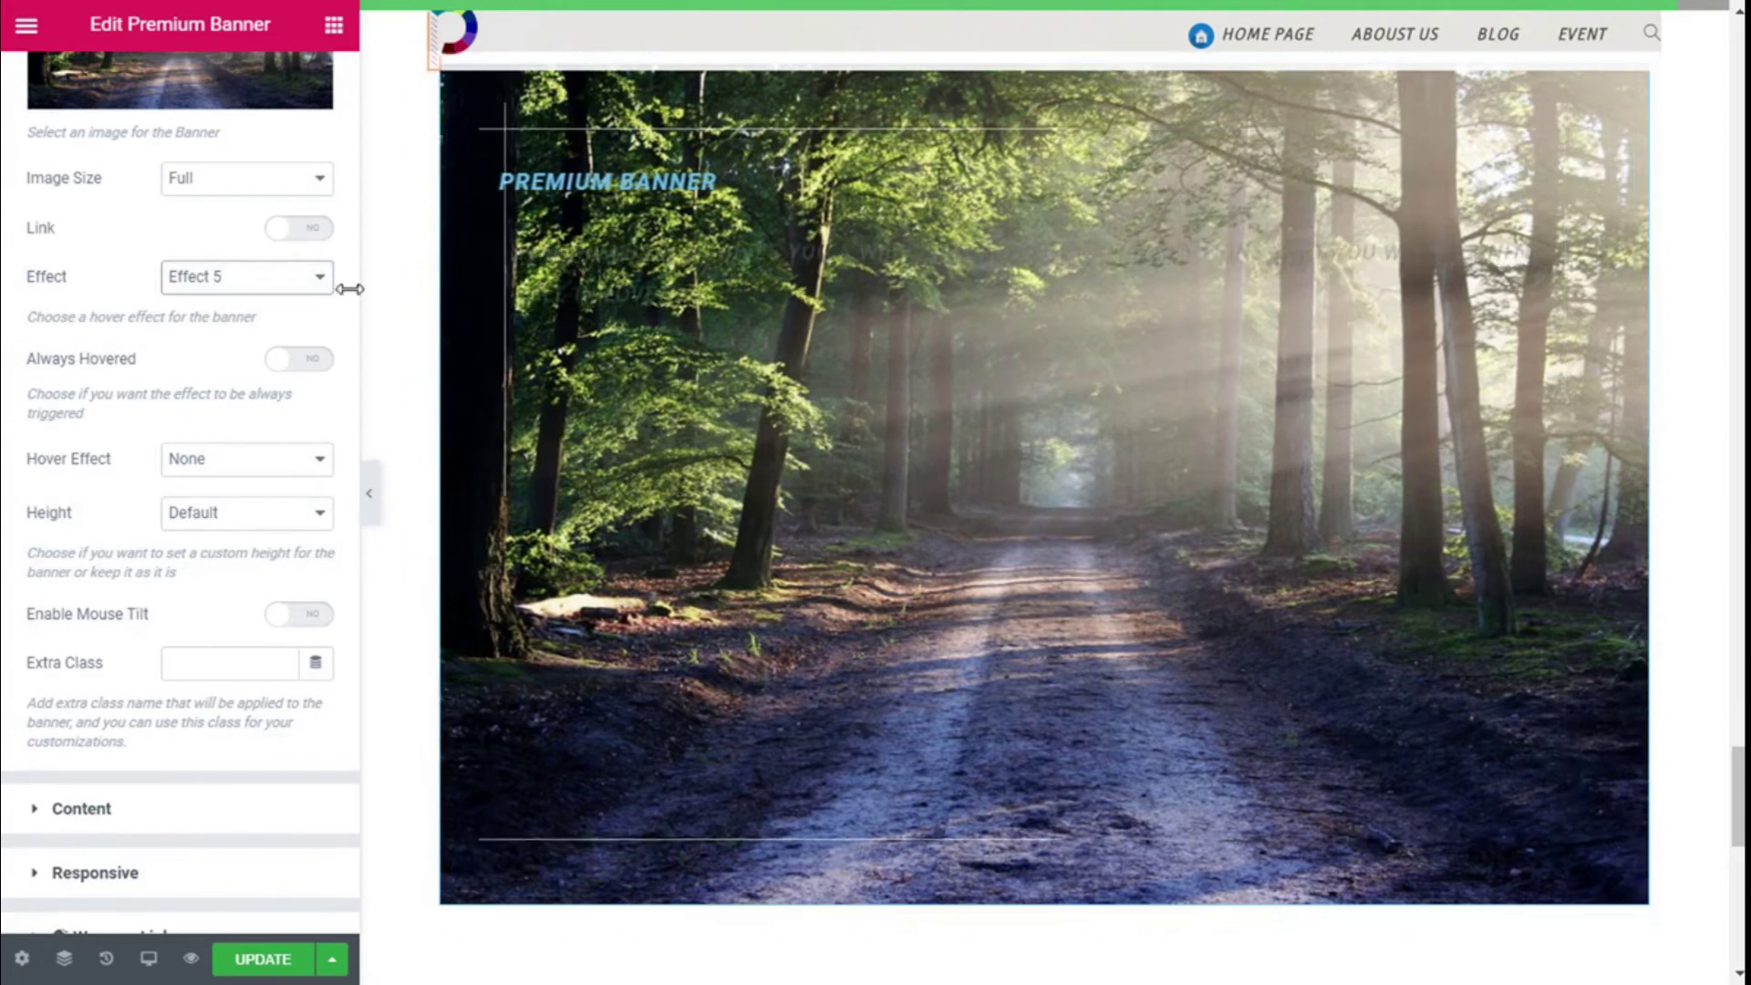
left_click(285, 276)
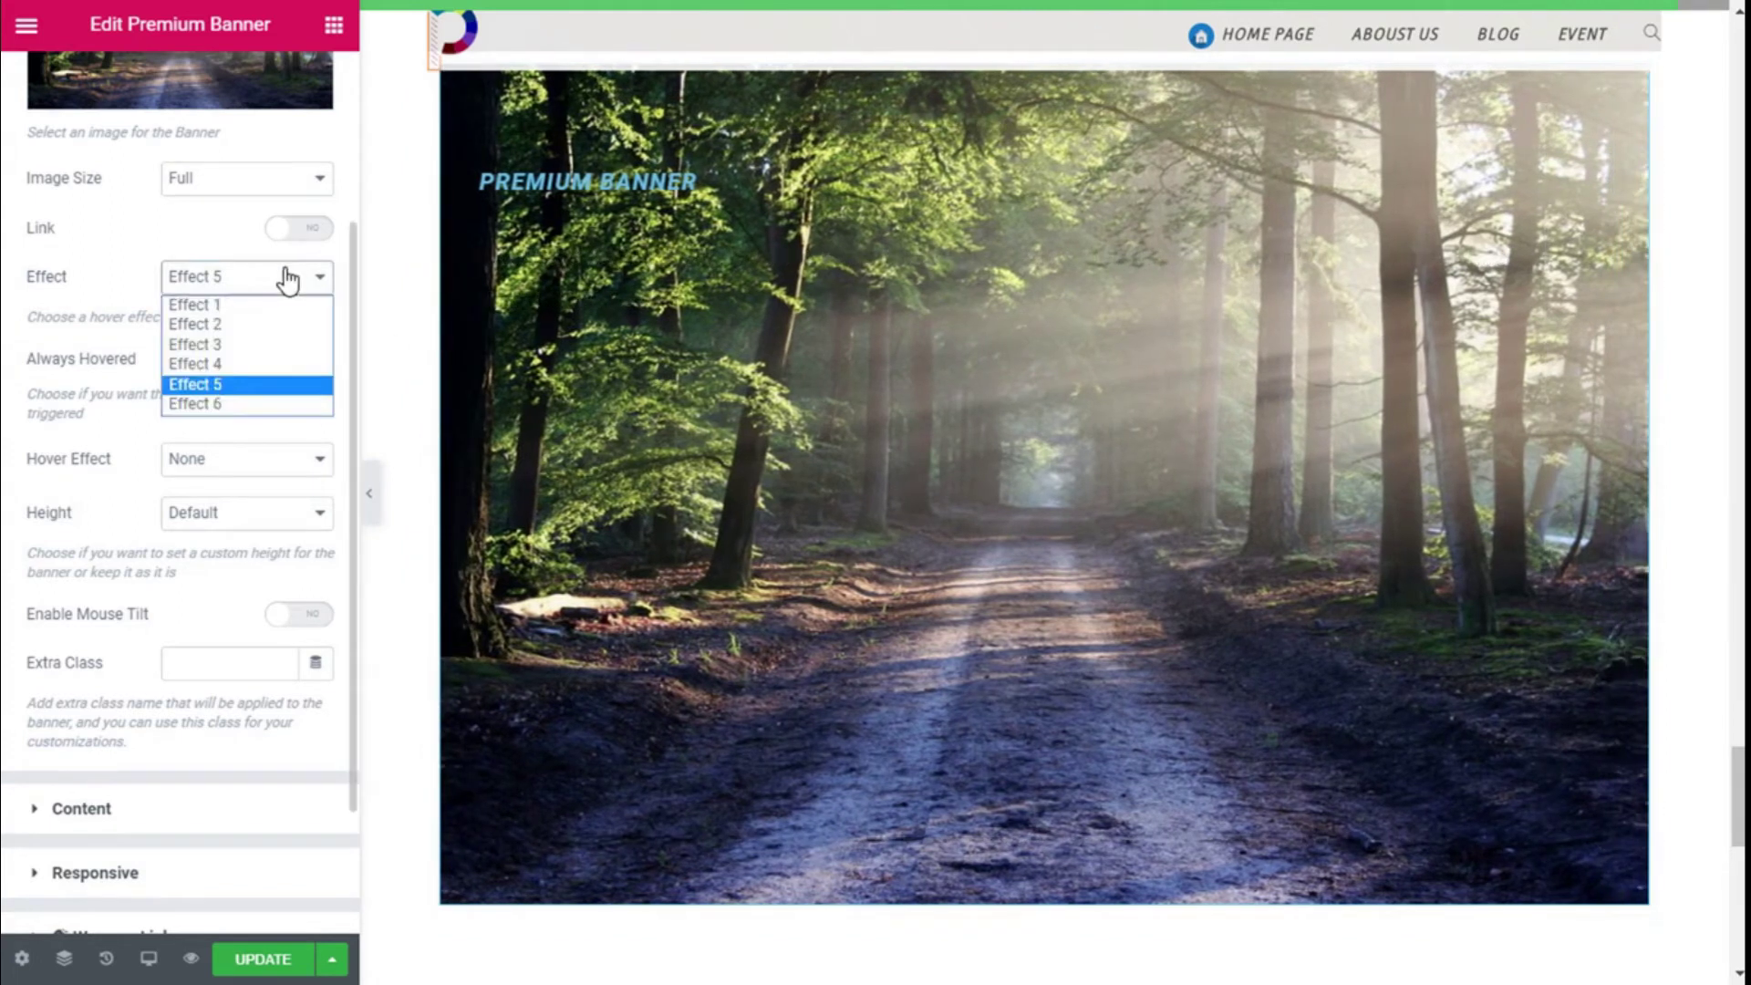
left_click(233, 403)
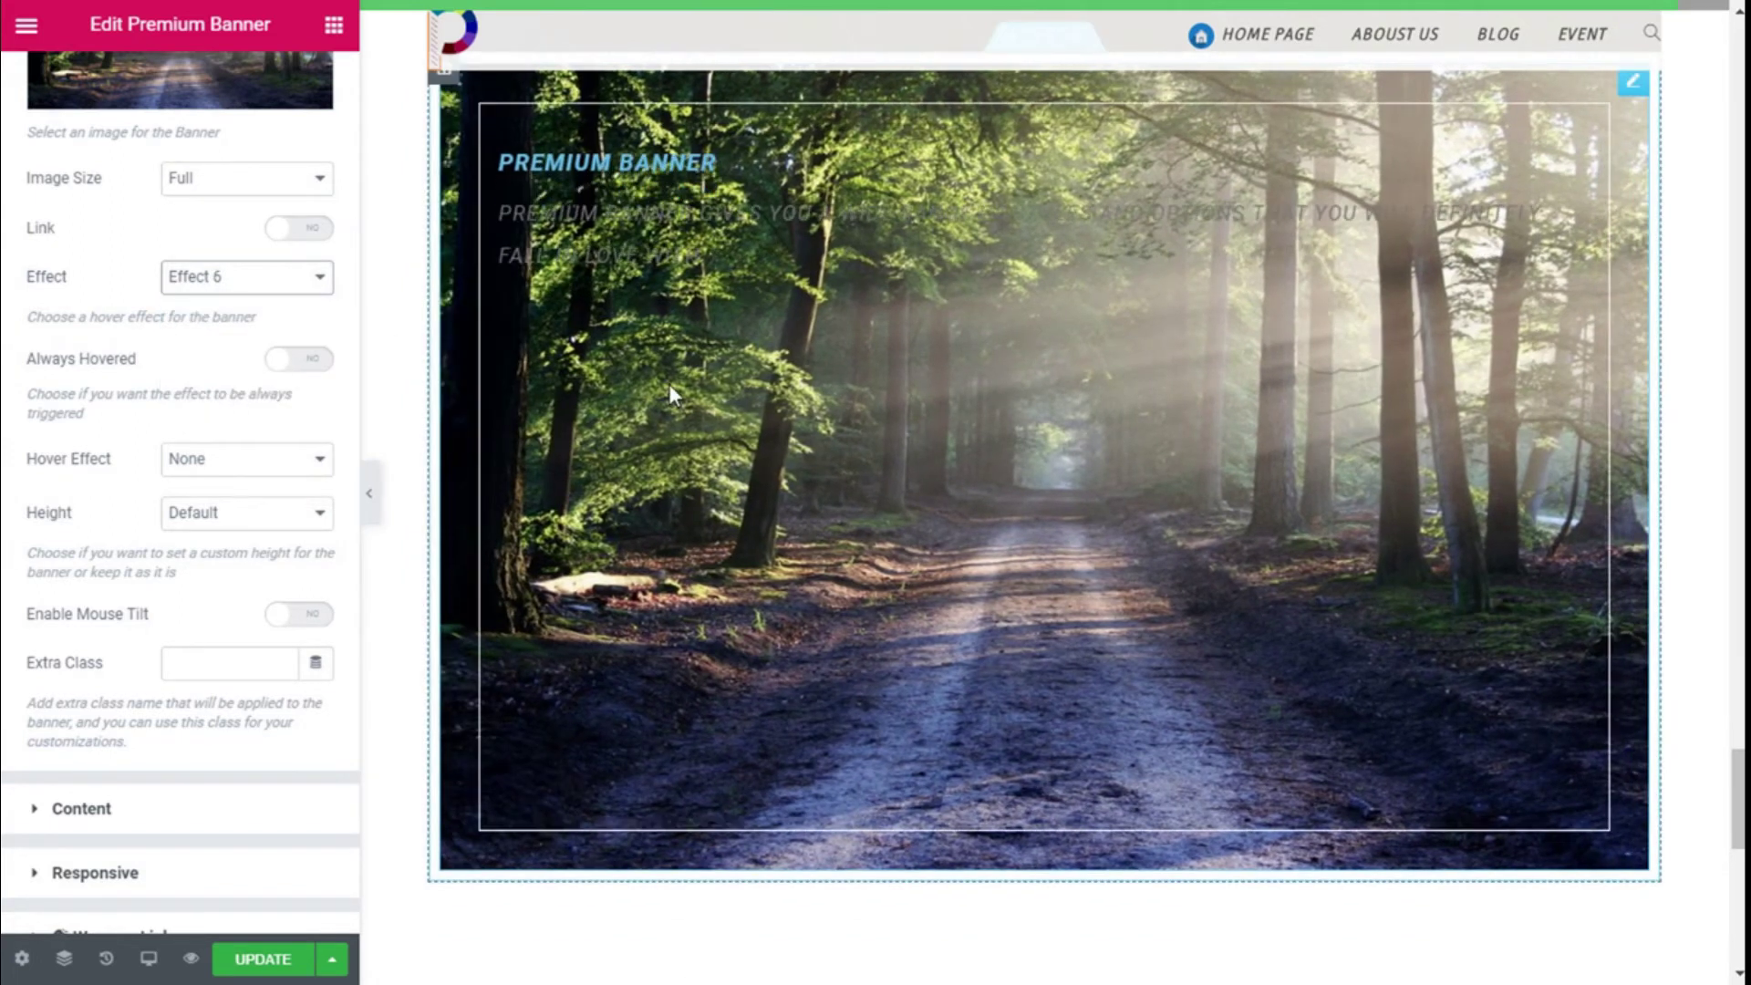
Choose Effect 4 and leave Always Hovered switched off.
left_click(249, 279)
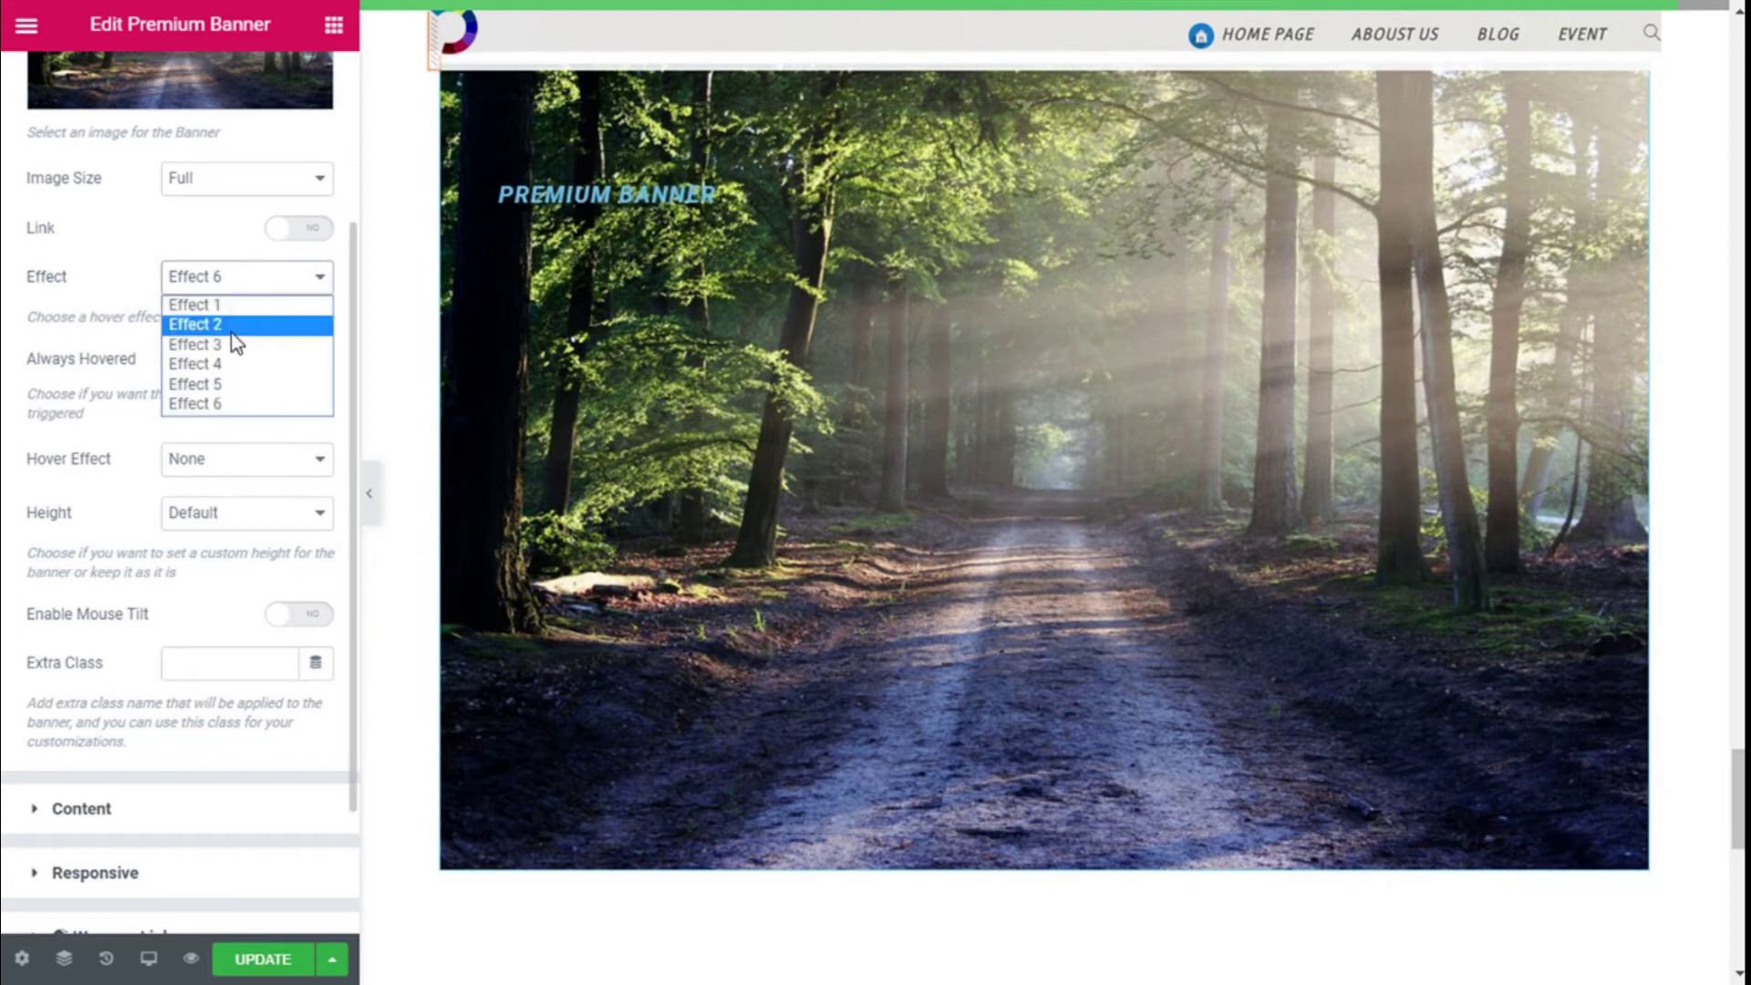
left_click(224, 364)
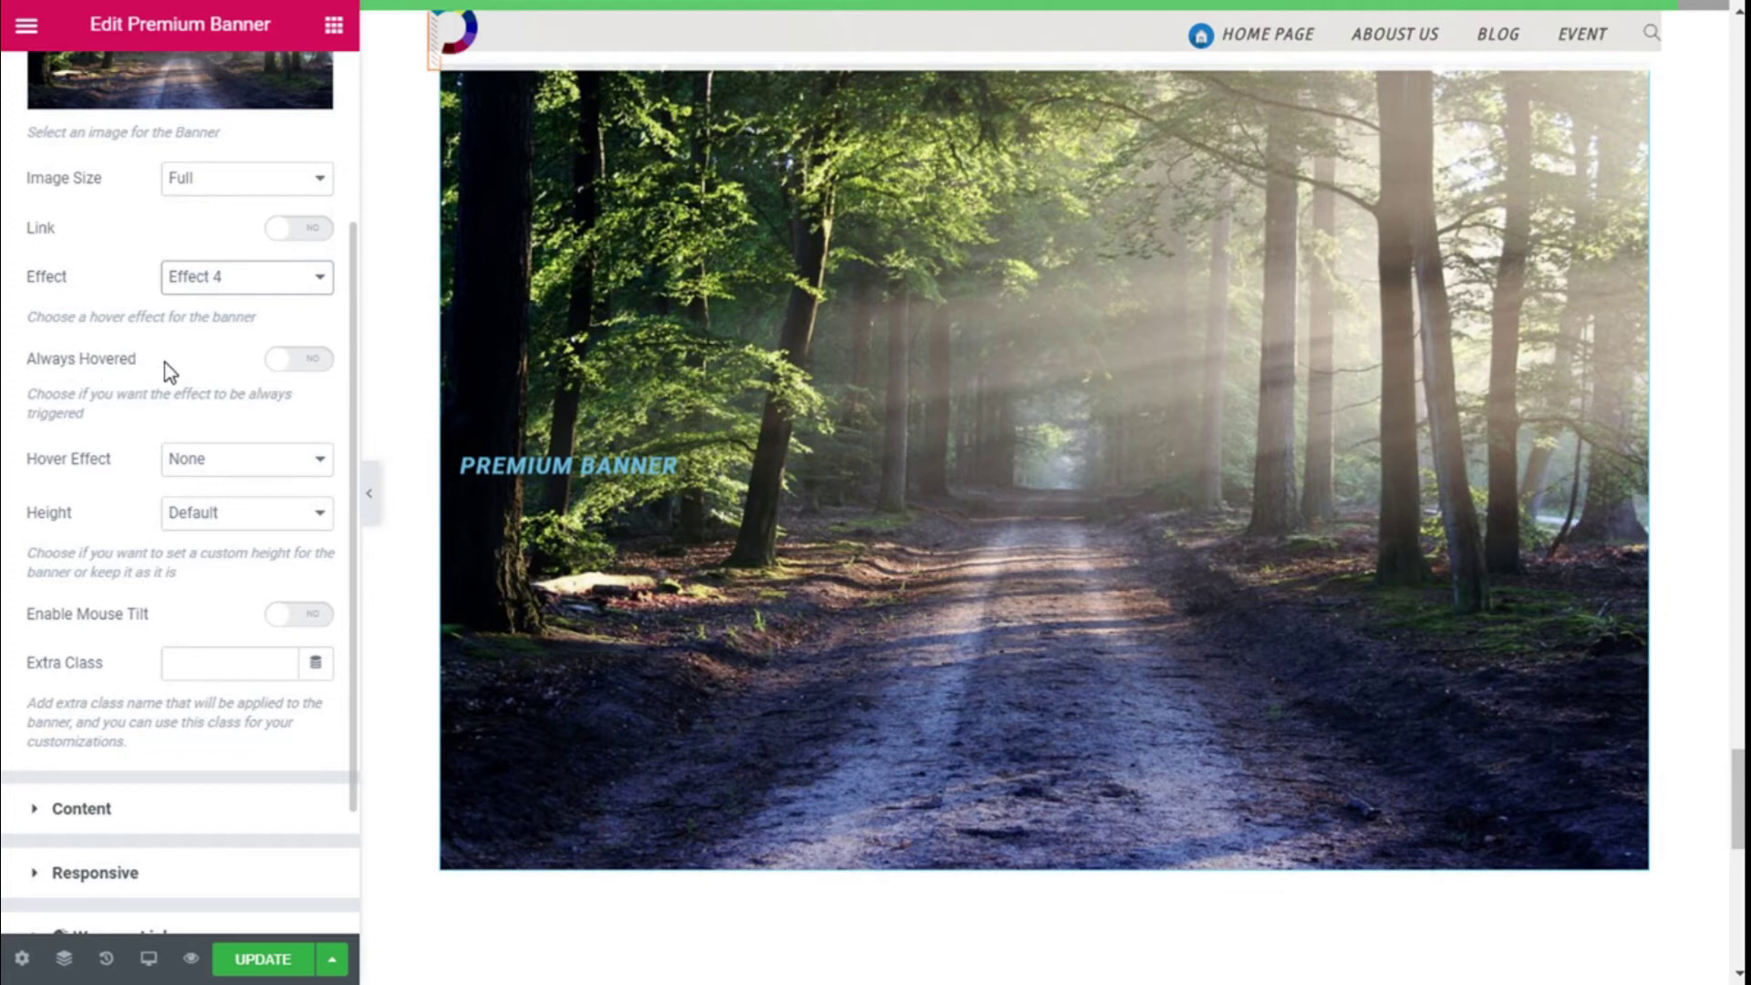
left_click(300, 365)
left_click(300, 365)
scroll(306, 372, "down", 2)
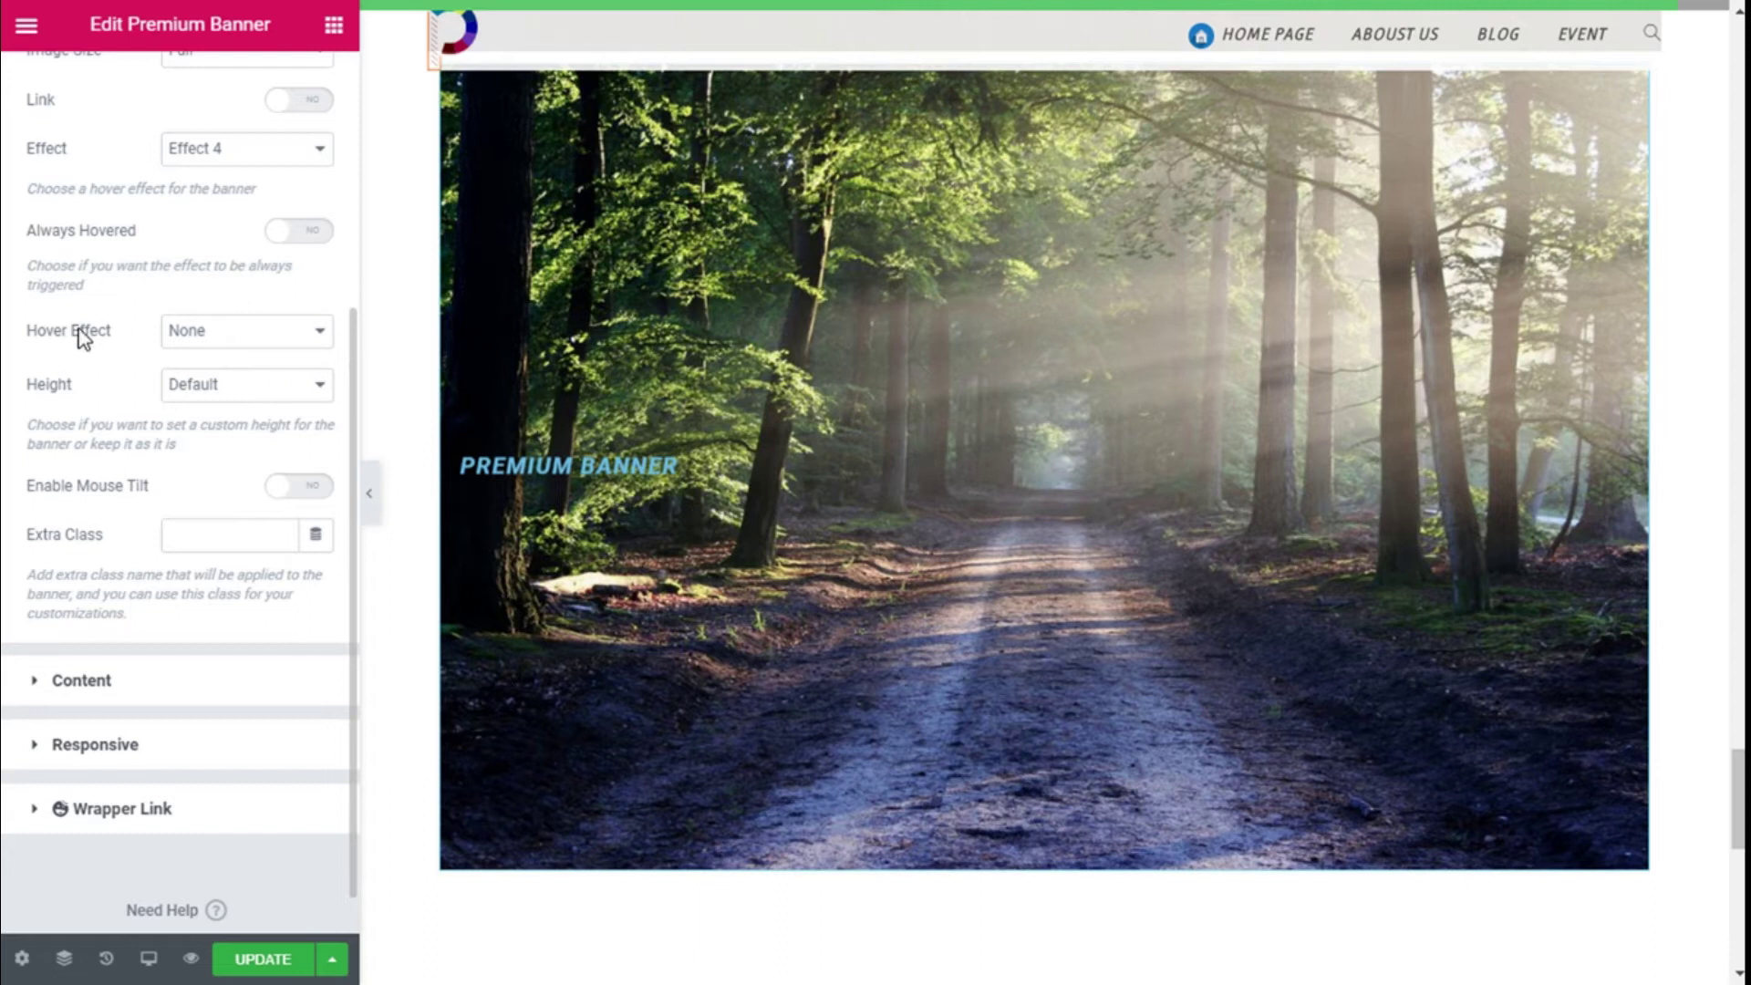
Set the image Hover Effect to Zoom Out and keep Height at Default.
left_click(179, 337)
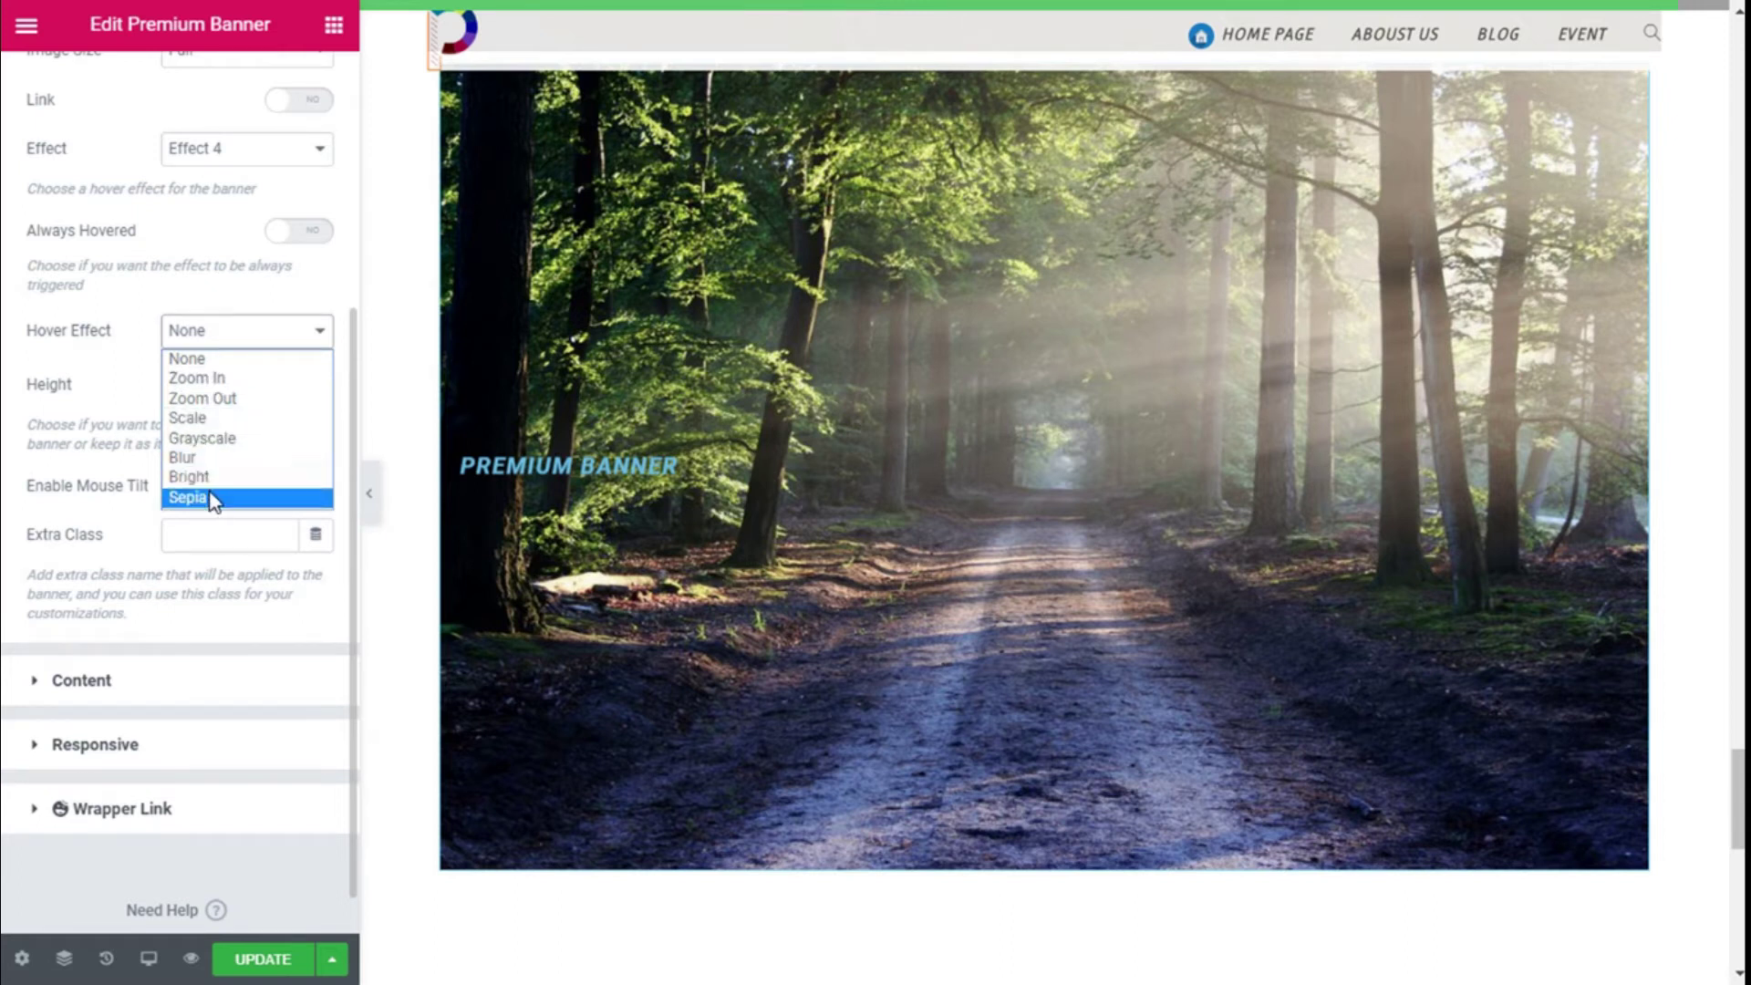
left_click(212, 401)
mouse_move(921, 462)
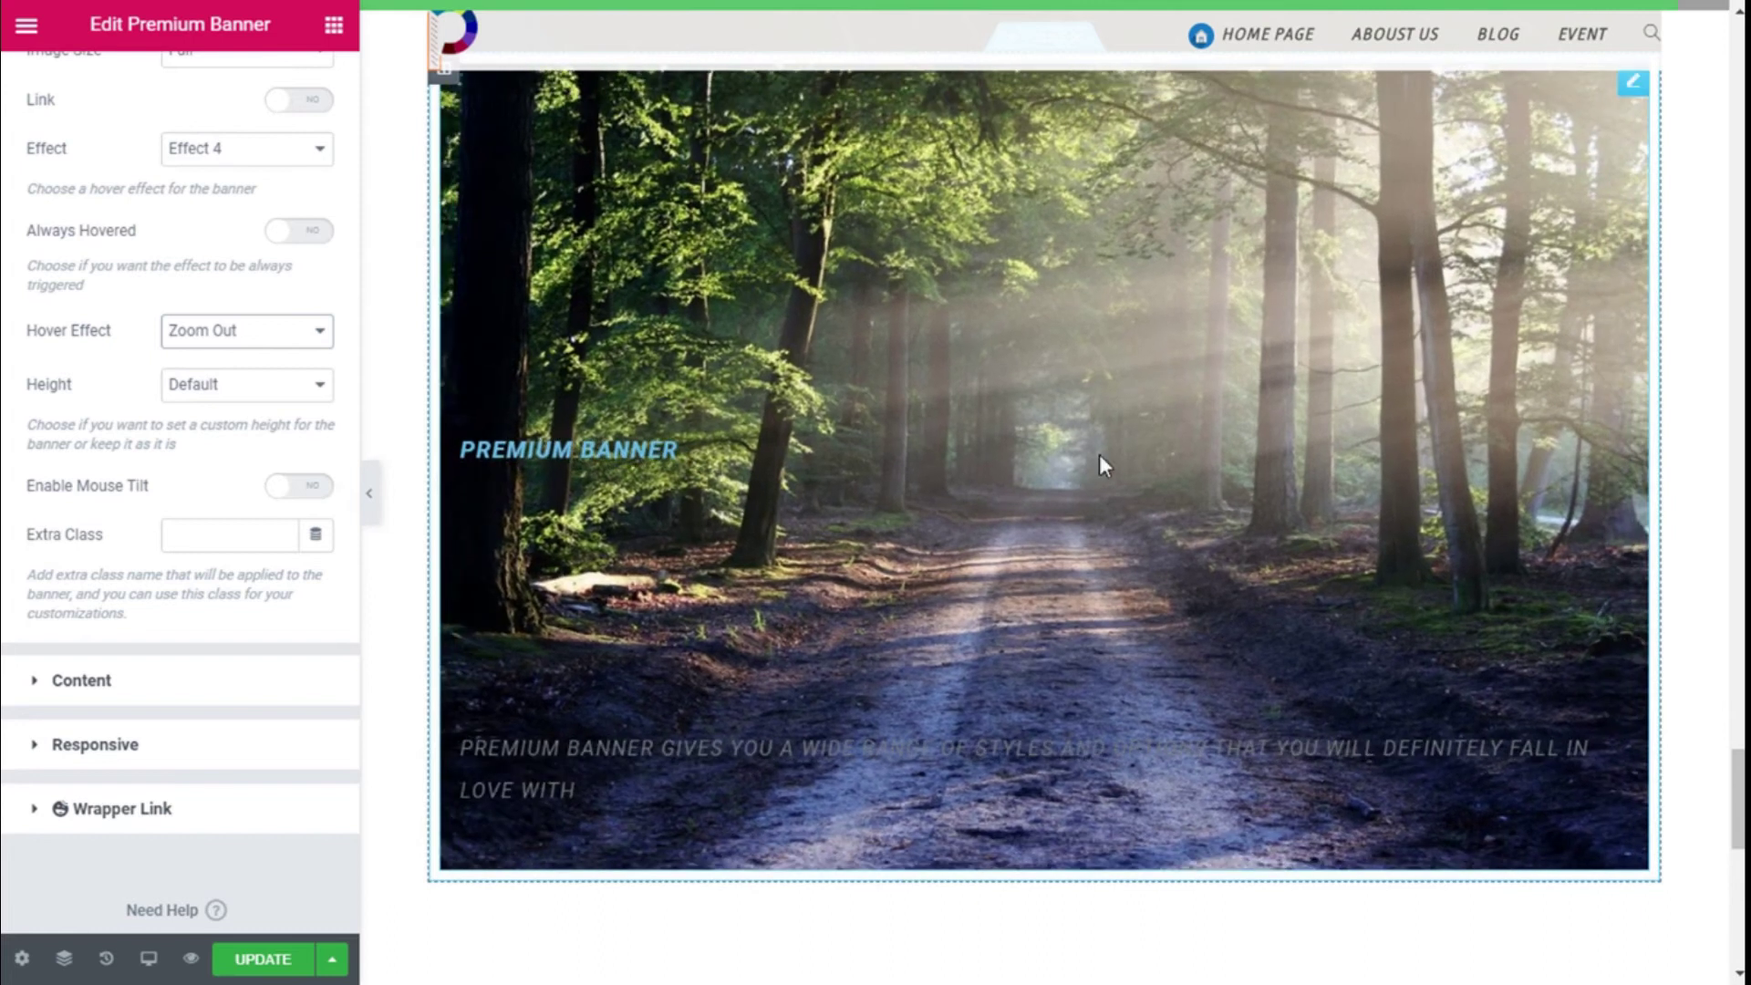
left_click(215, 394)
left_click(215, 398)
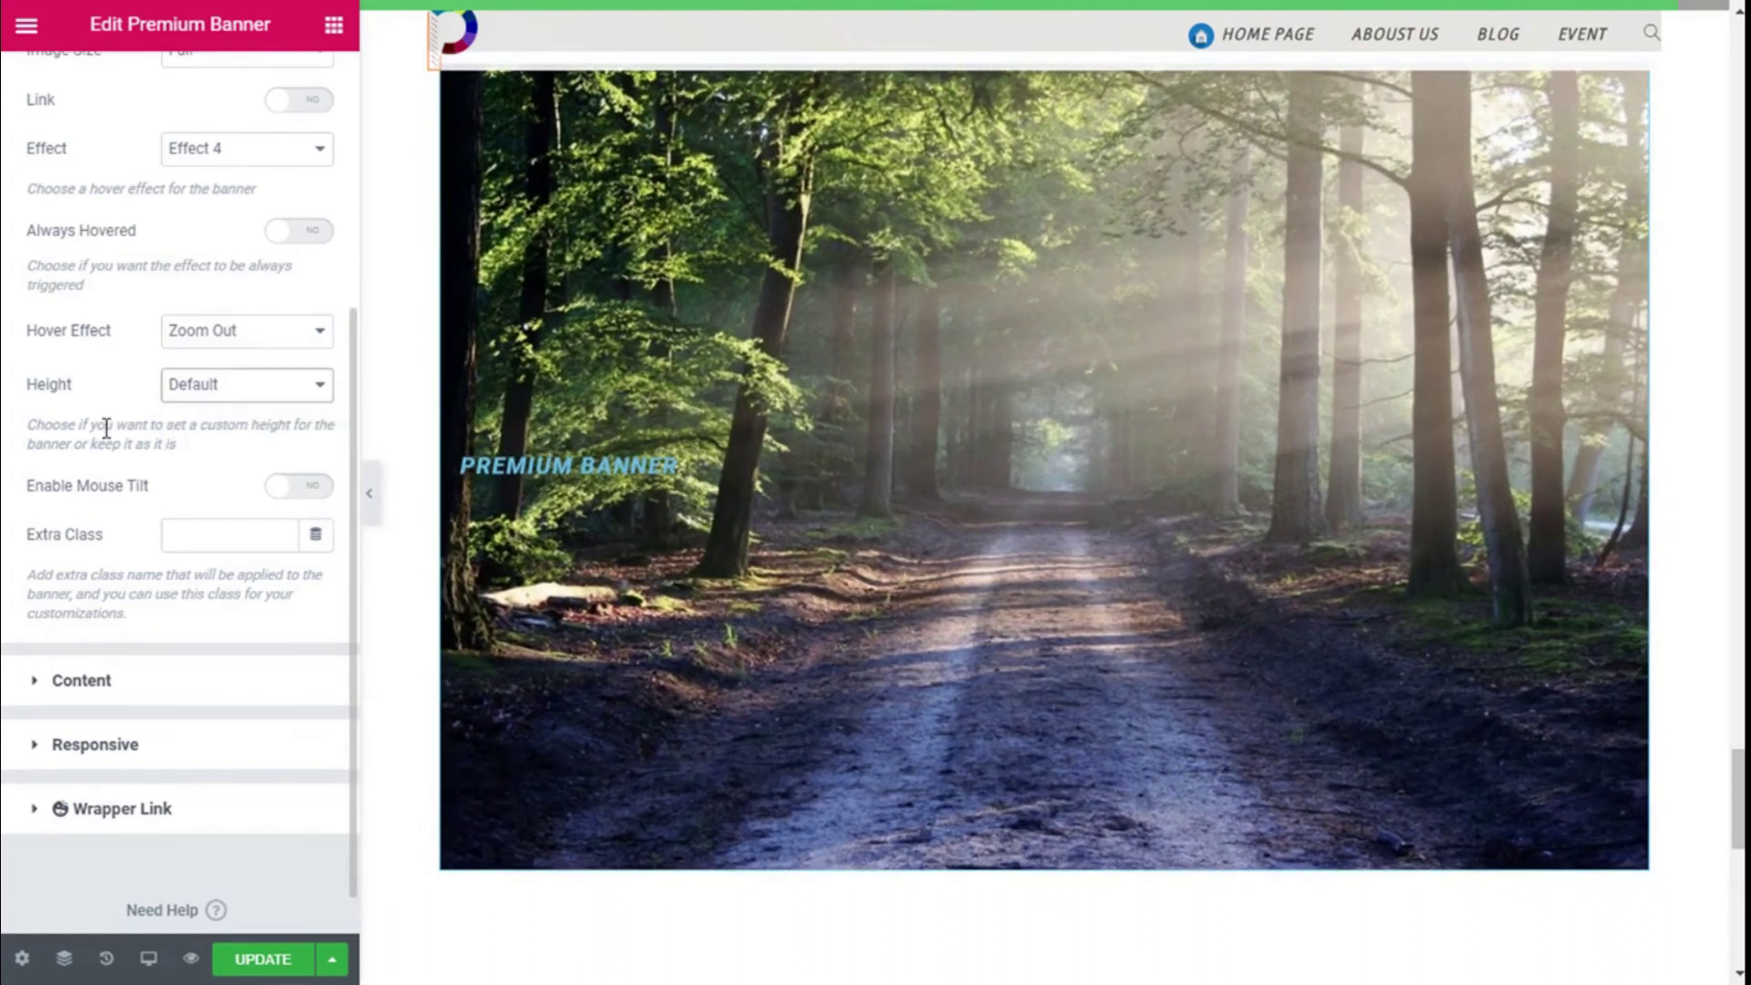
left_click(239, 399)
left_click(218, 486)
Leave Enable Mouse Tilt and Reverse off, then expand the banner's Content settings.
scroll(248, 427, "down", 1)
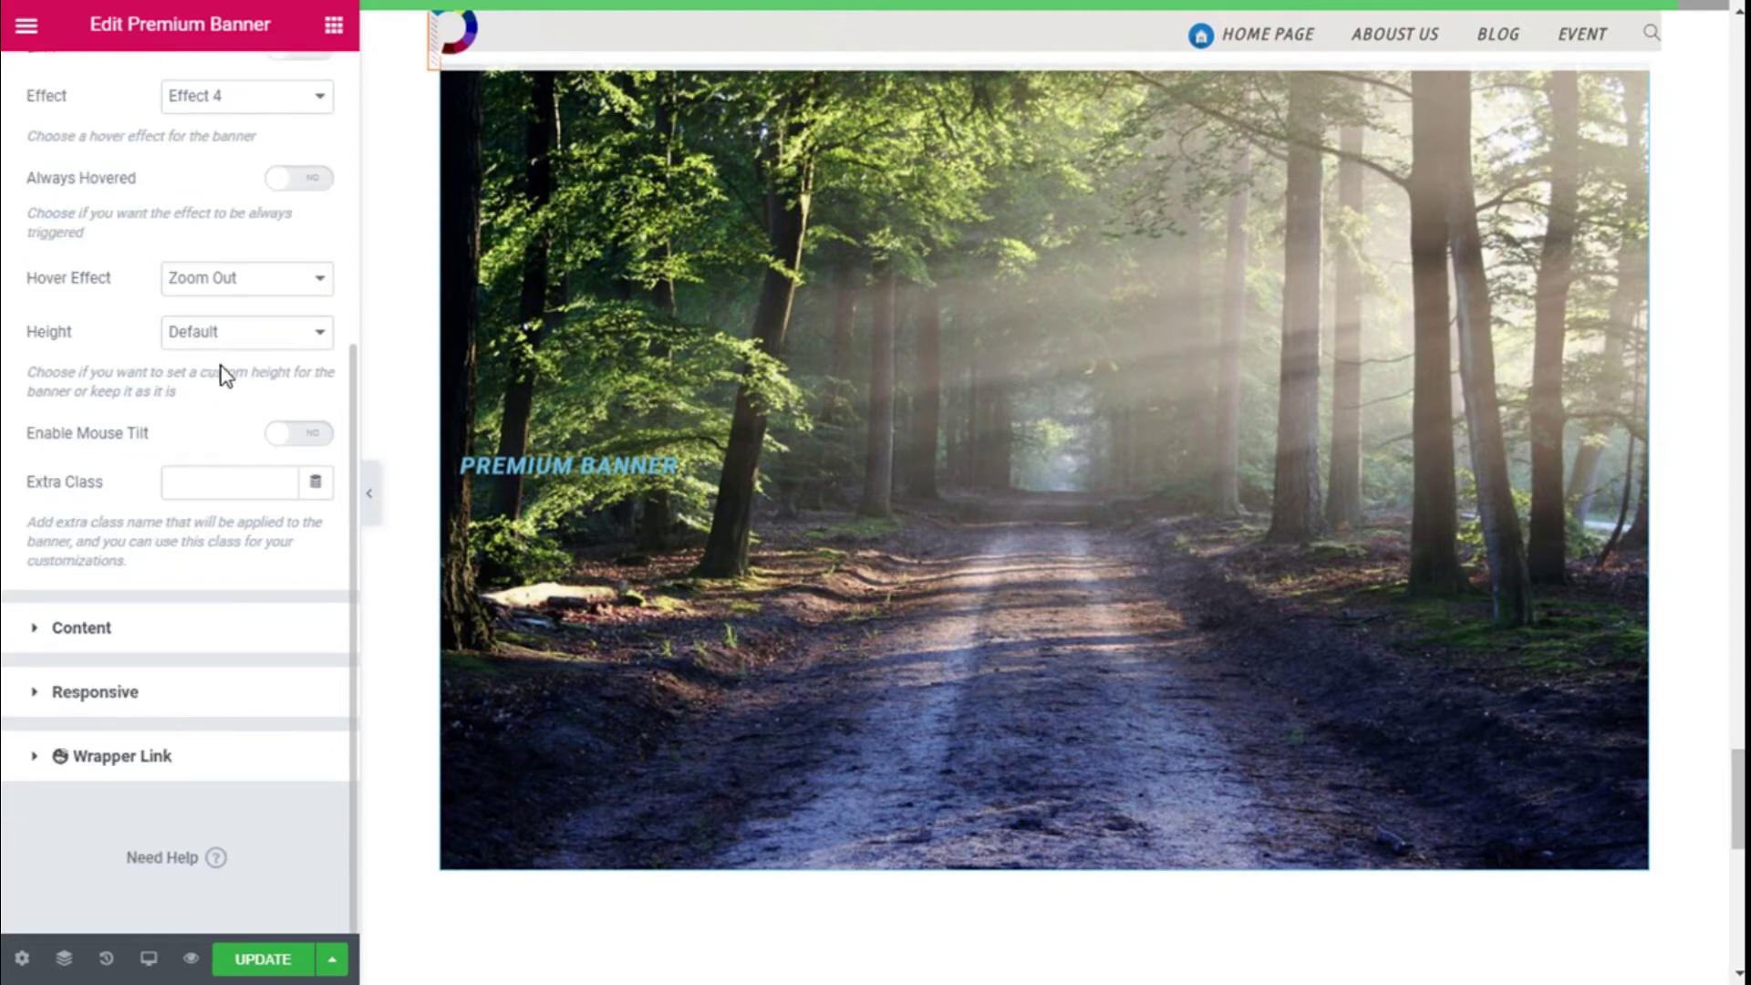
left_click(303, 437)
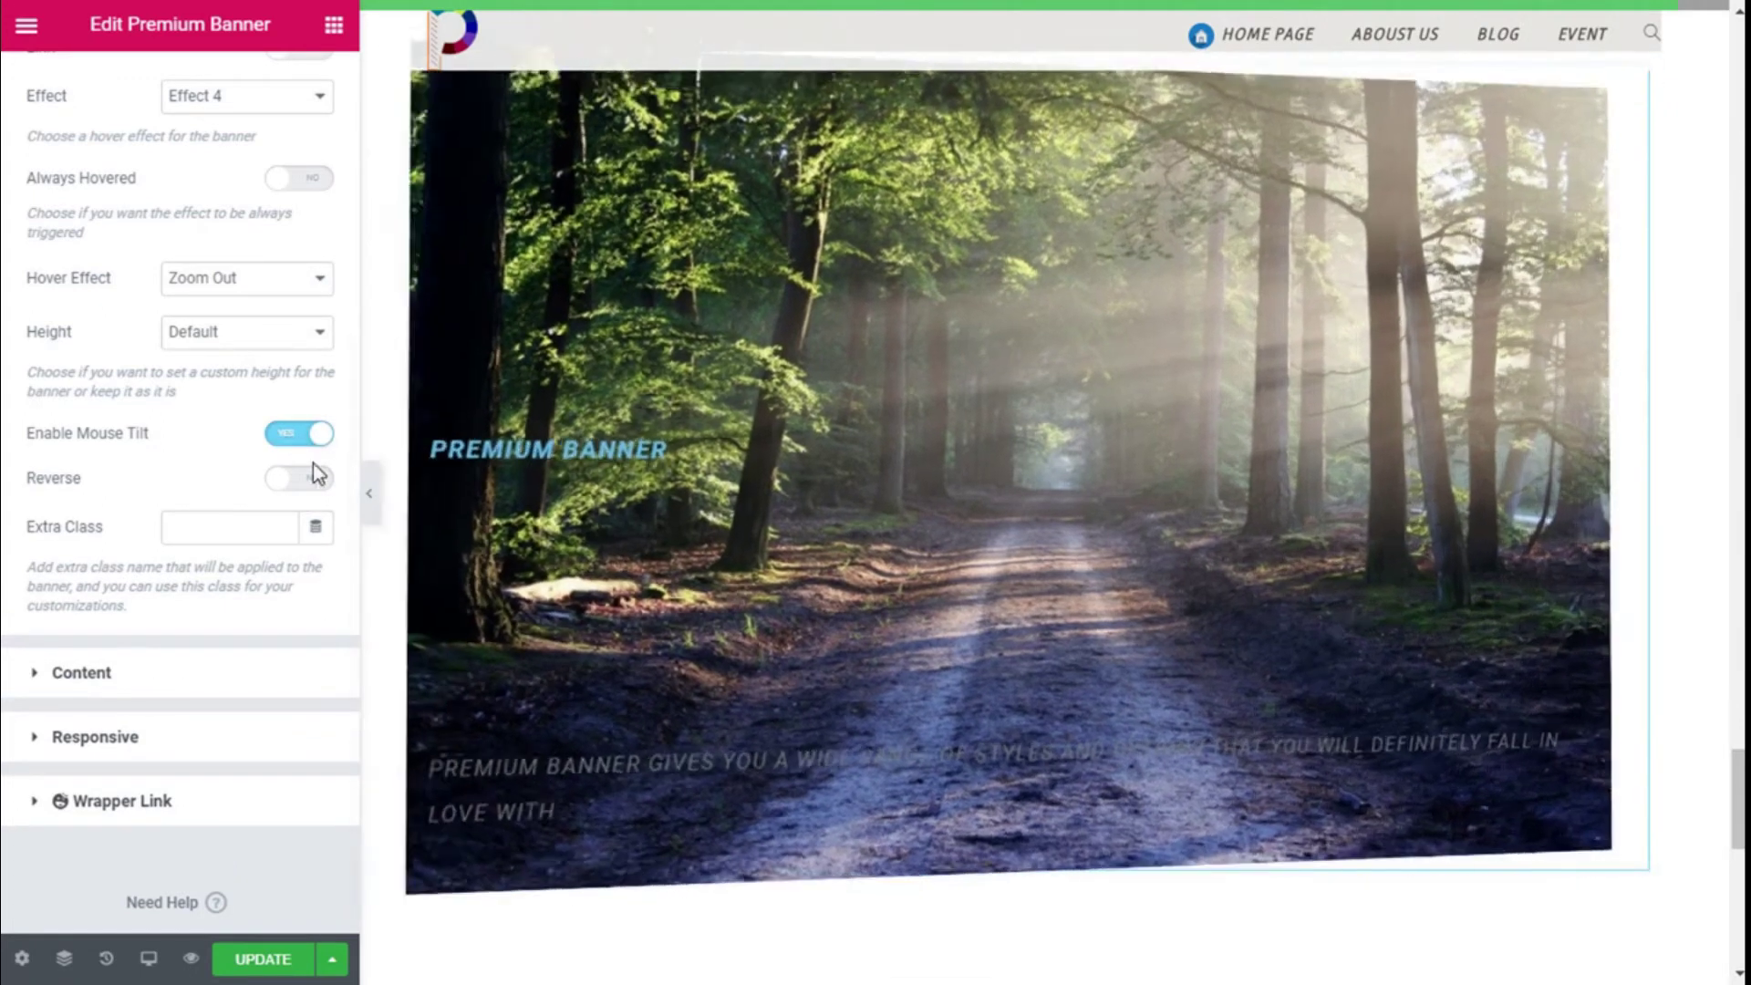
left_click(315, 475)
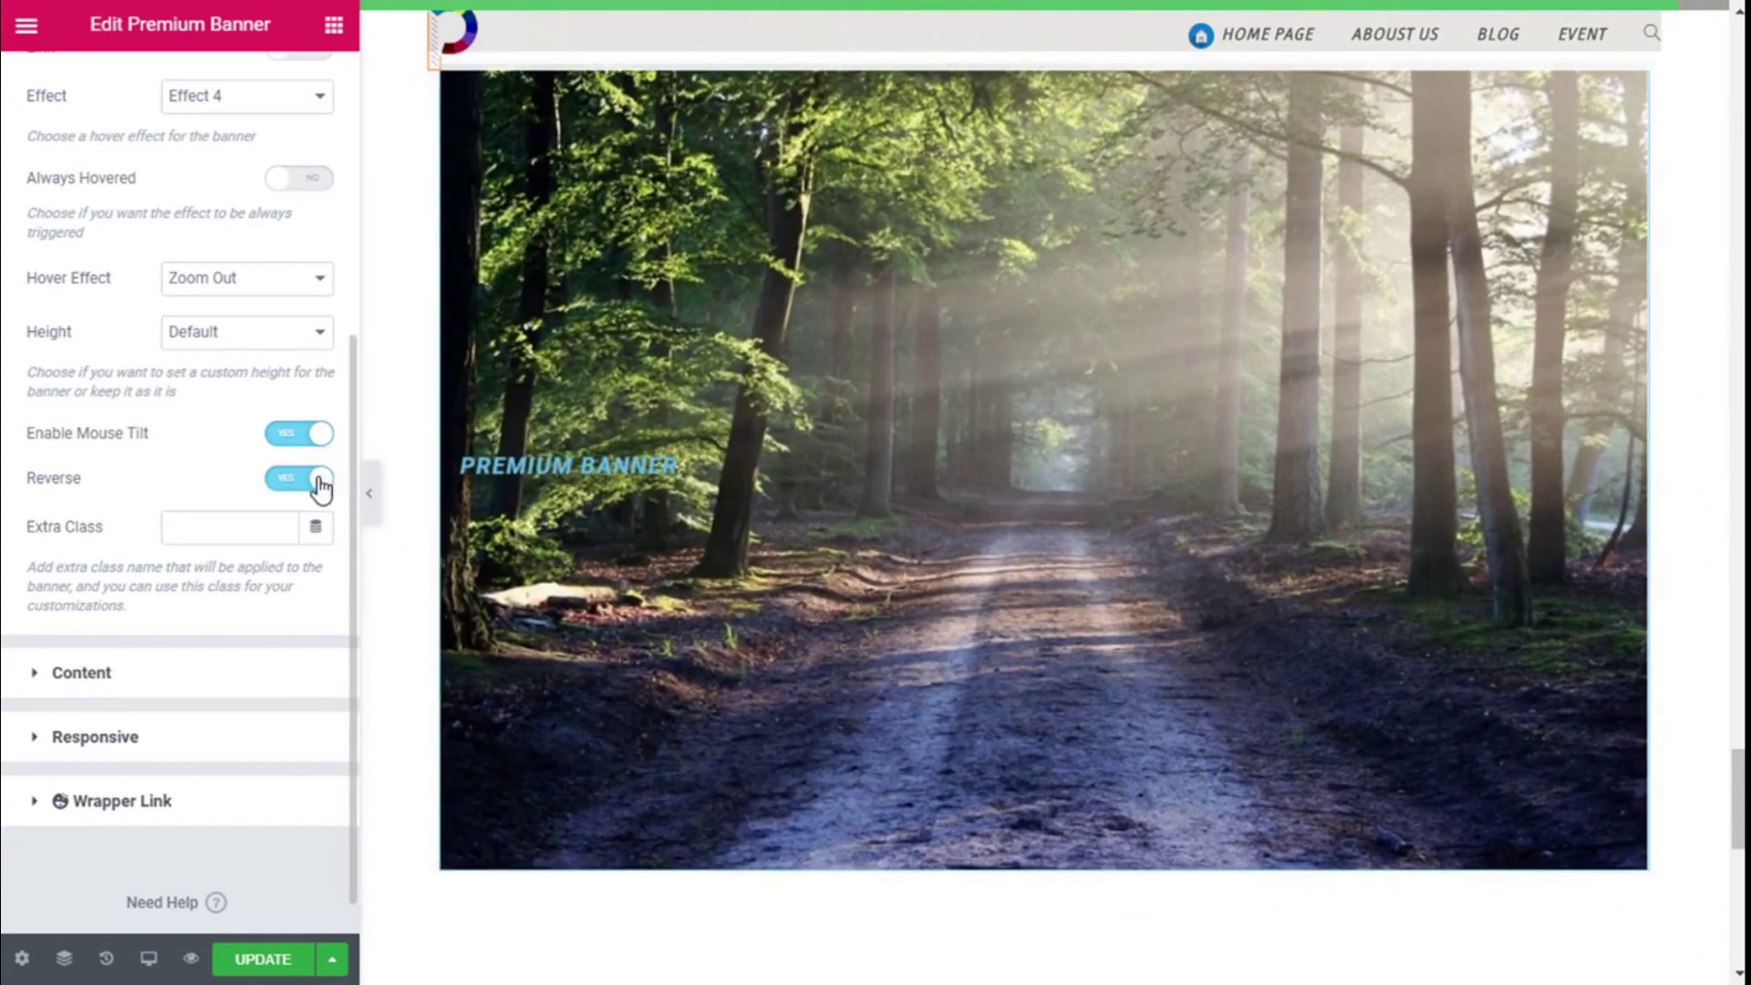
left_click(314, 476)
left_click(297, 435)
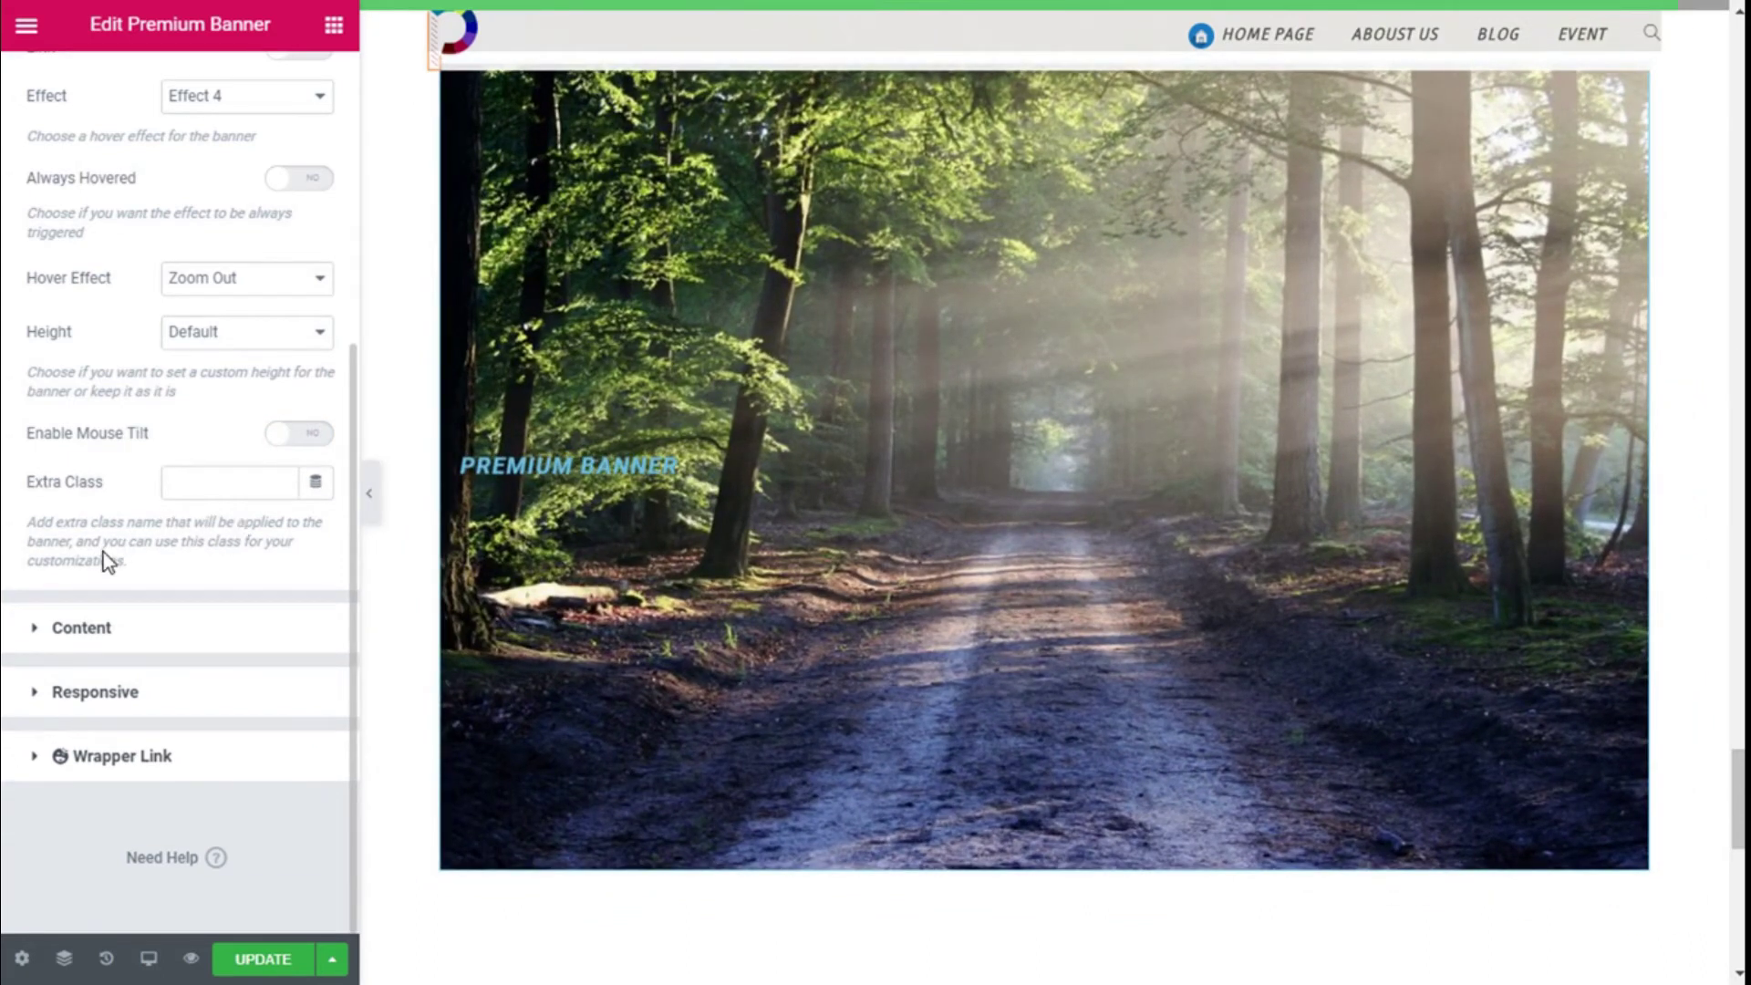
left_click(140, 631)
Add a button to the banner and centre its text.
scroll(219, 310, "down", 2)
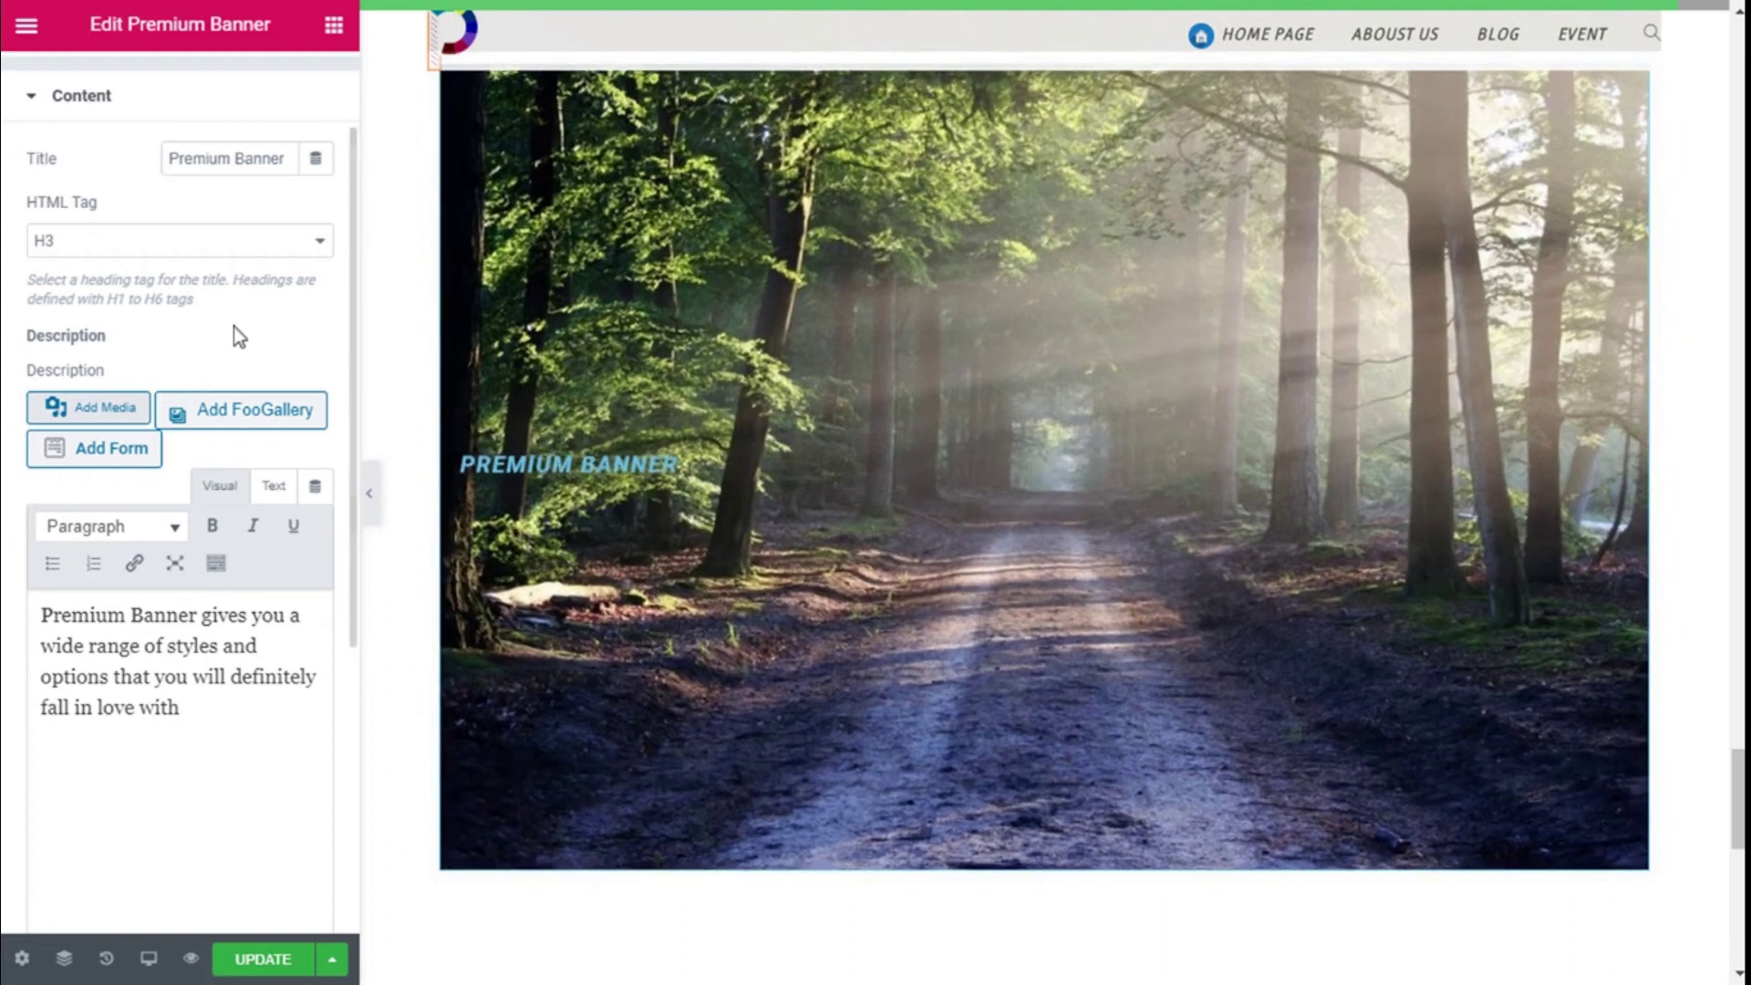
scroll(219, 336, "up", 2)
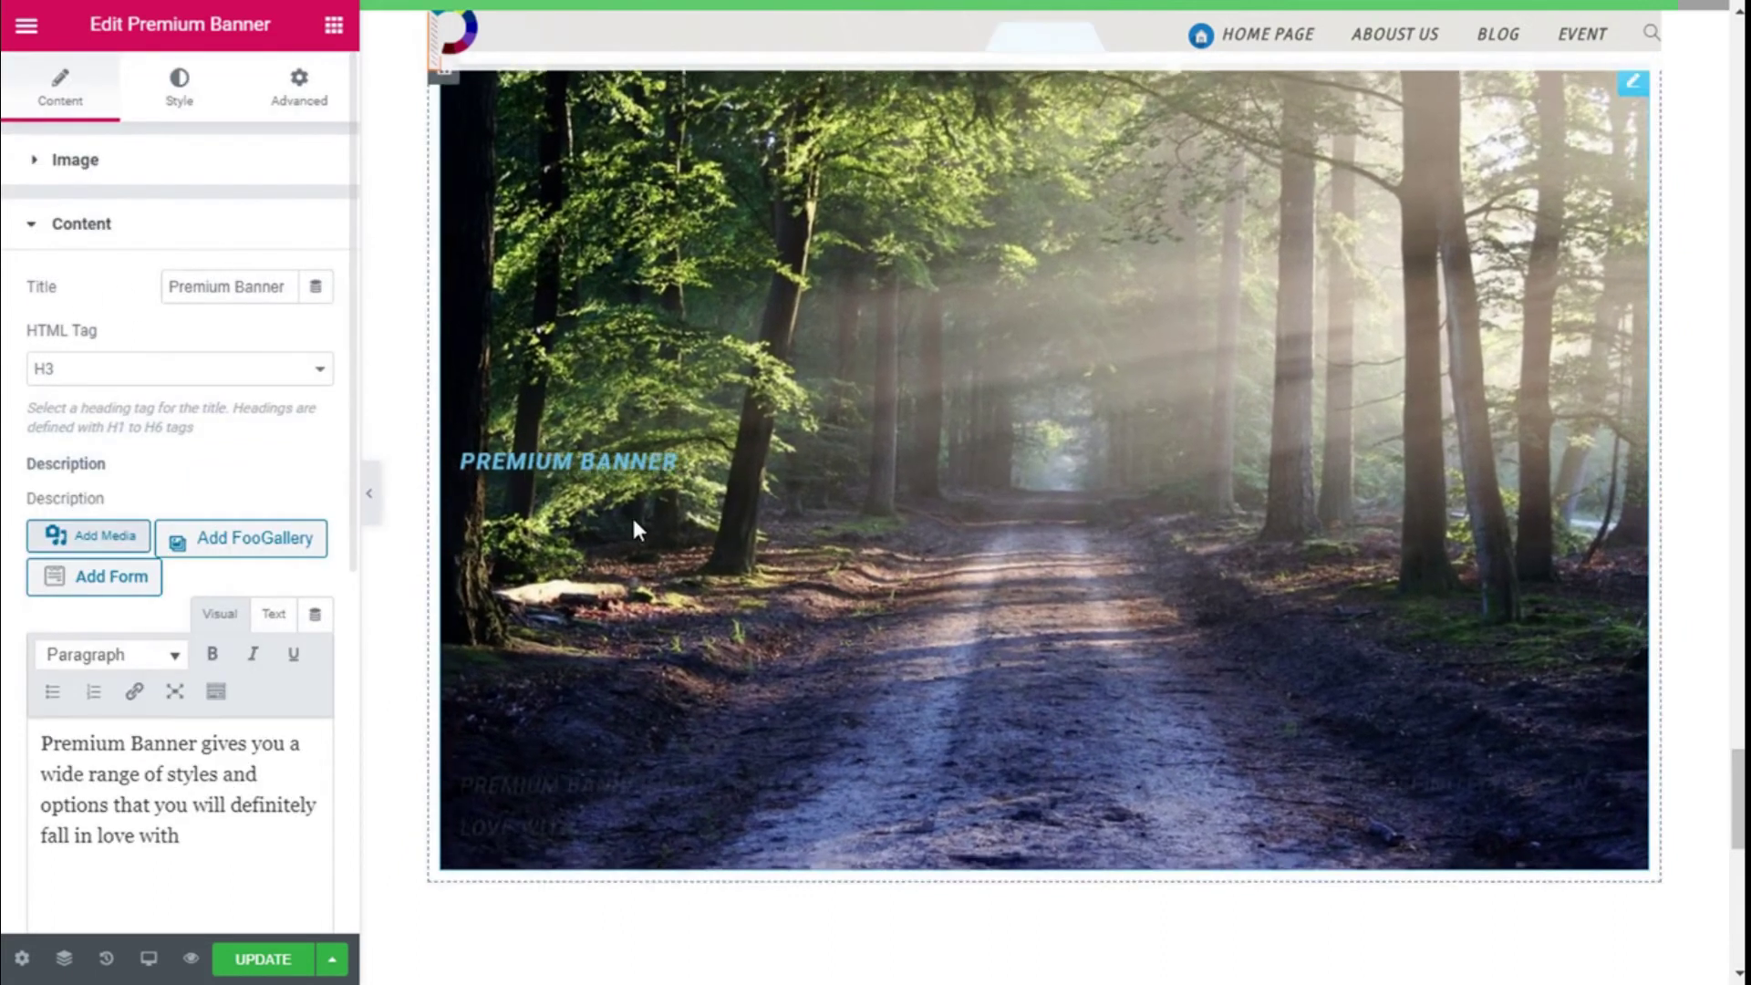
scroll(137, 365, "down", 4)
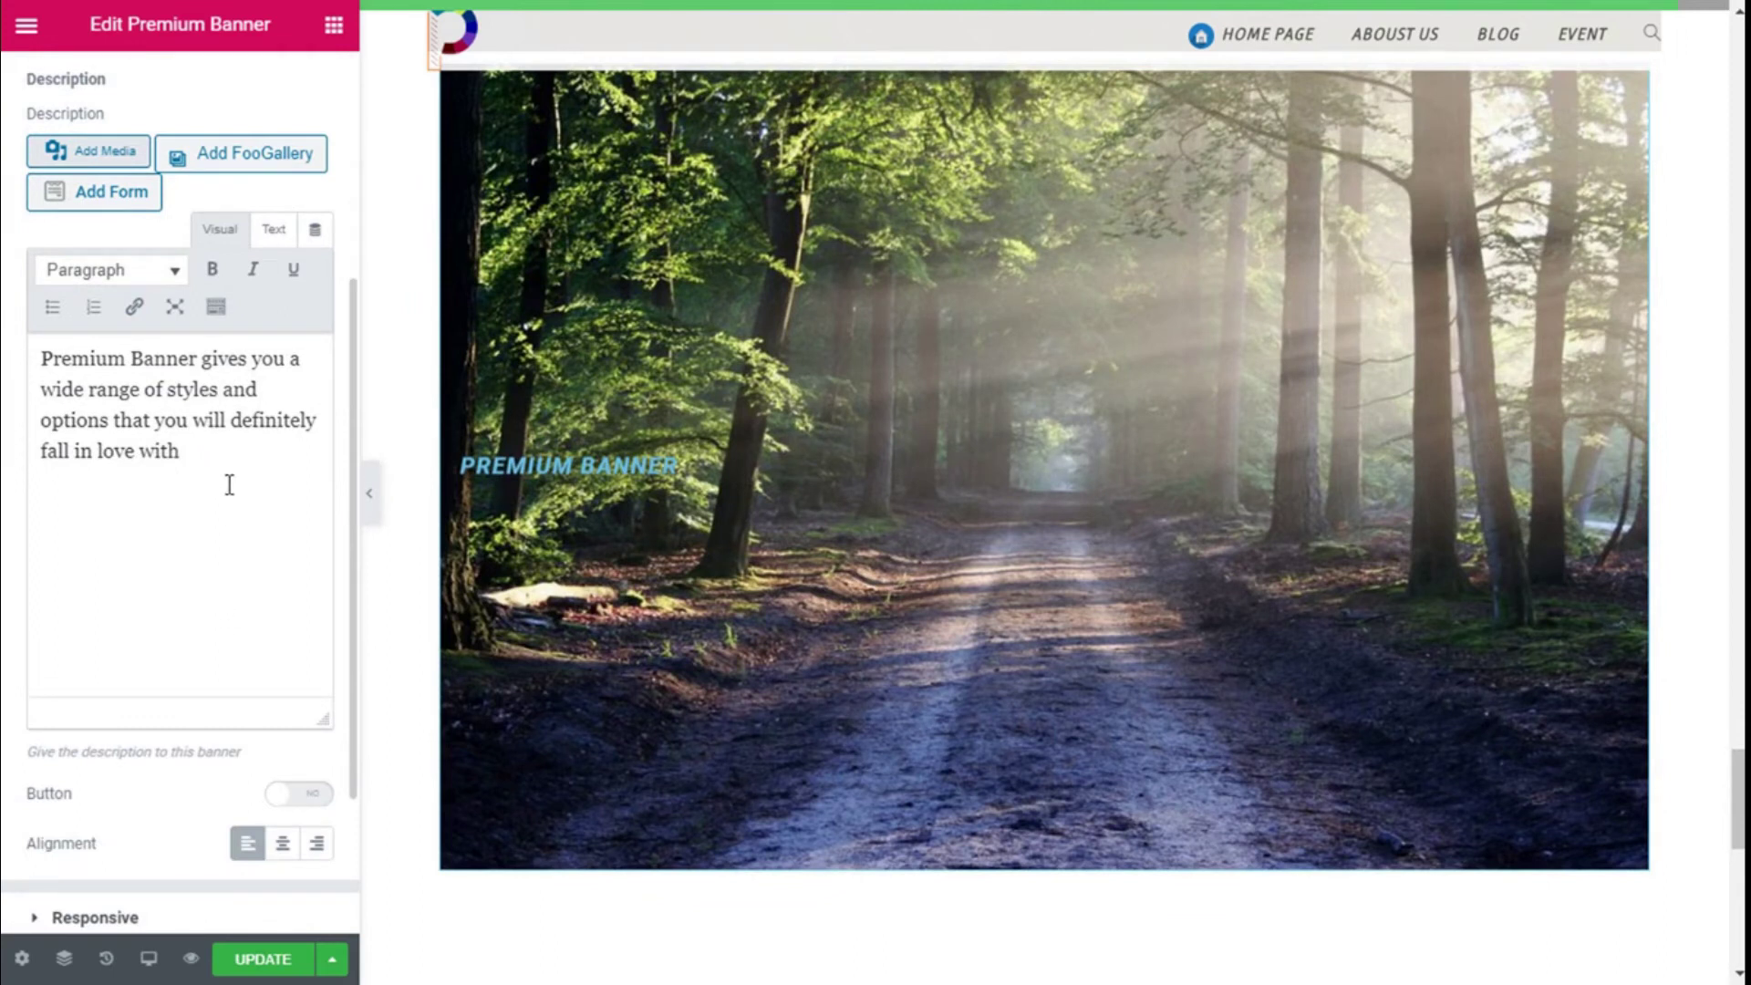
left_click(294, 794)
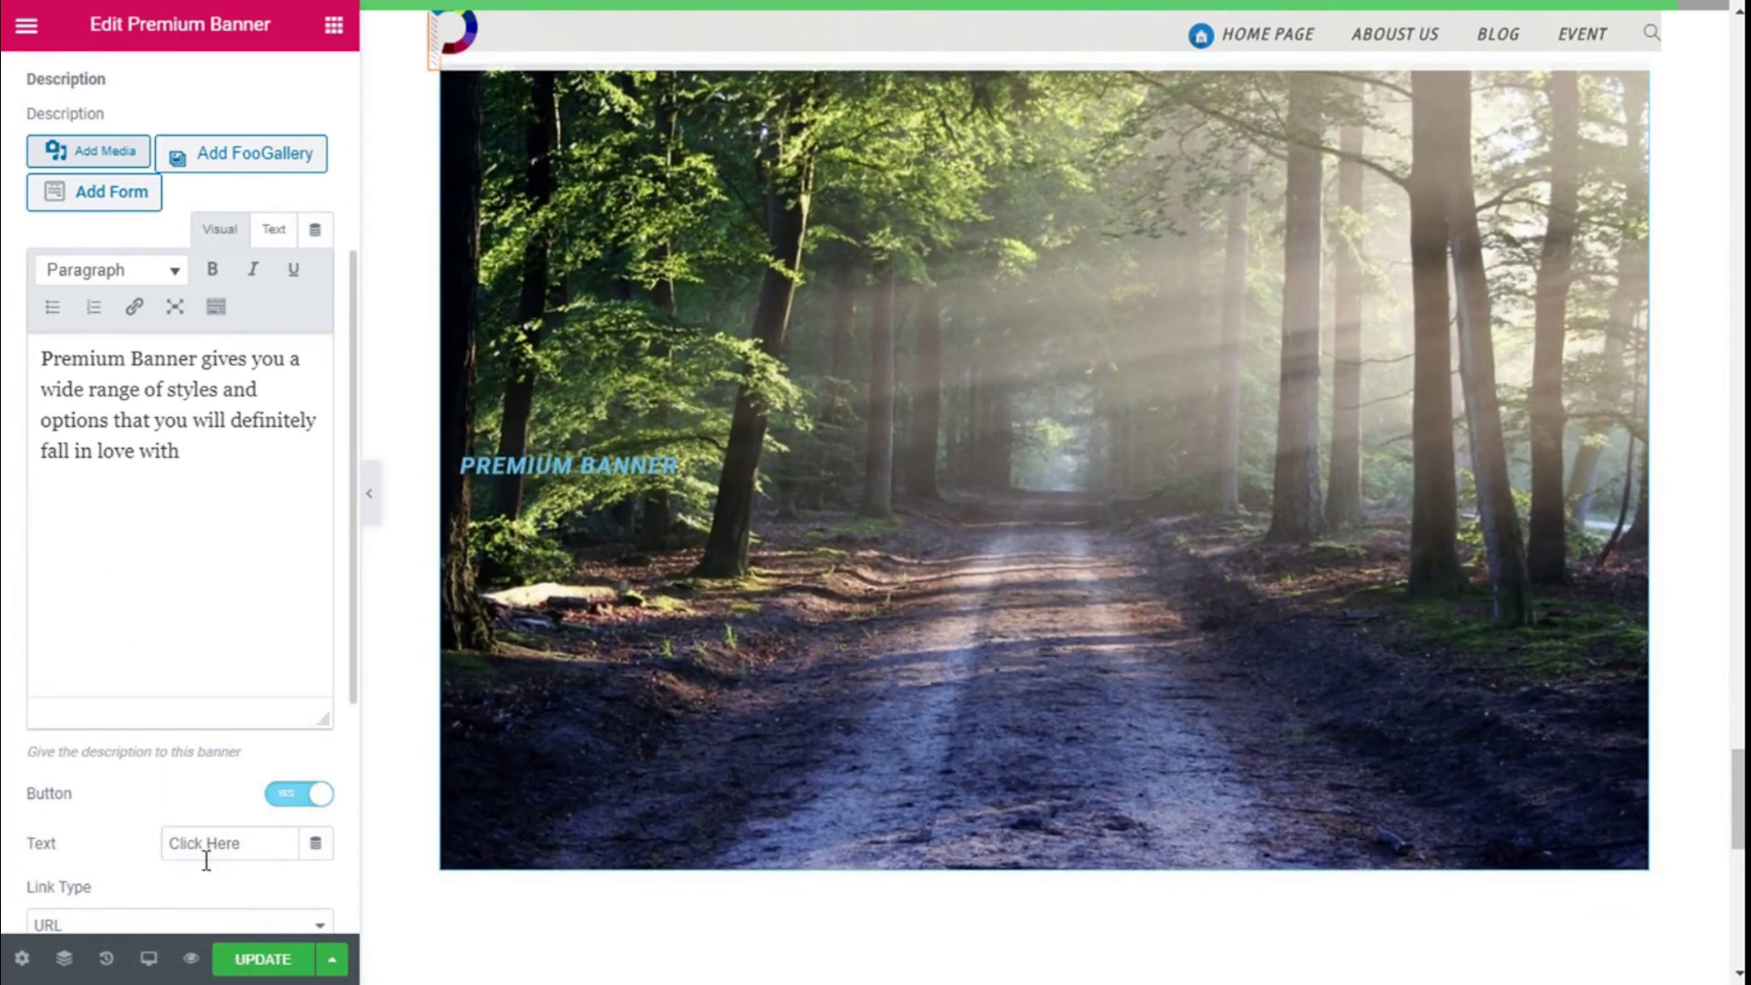
scroll(243, 779, "down", 3)
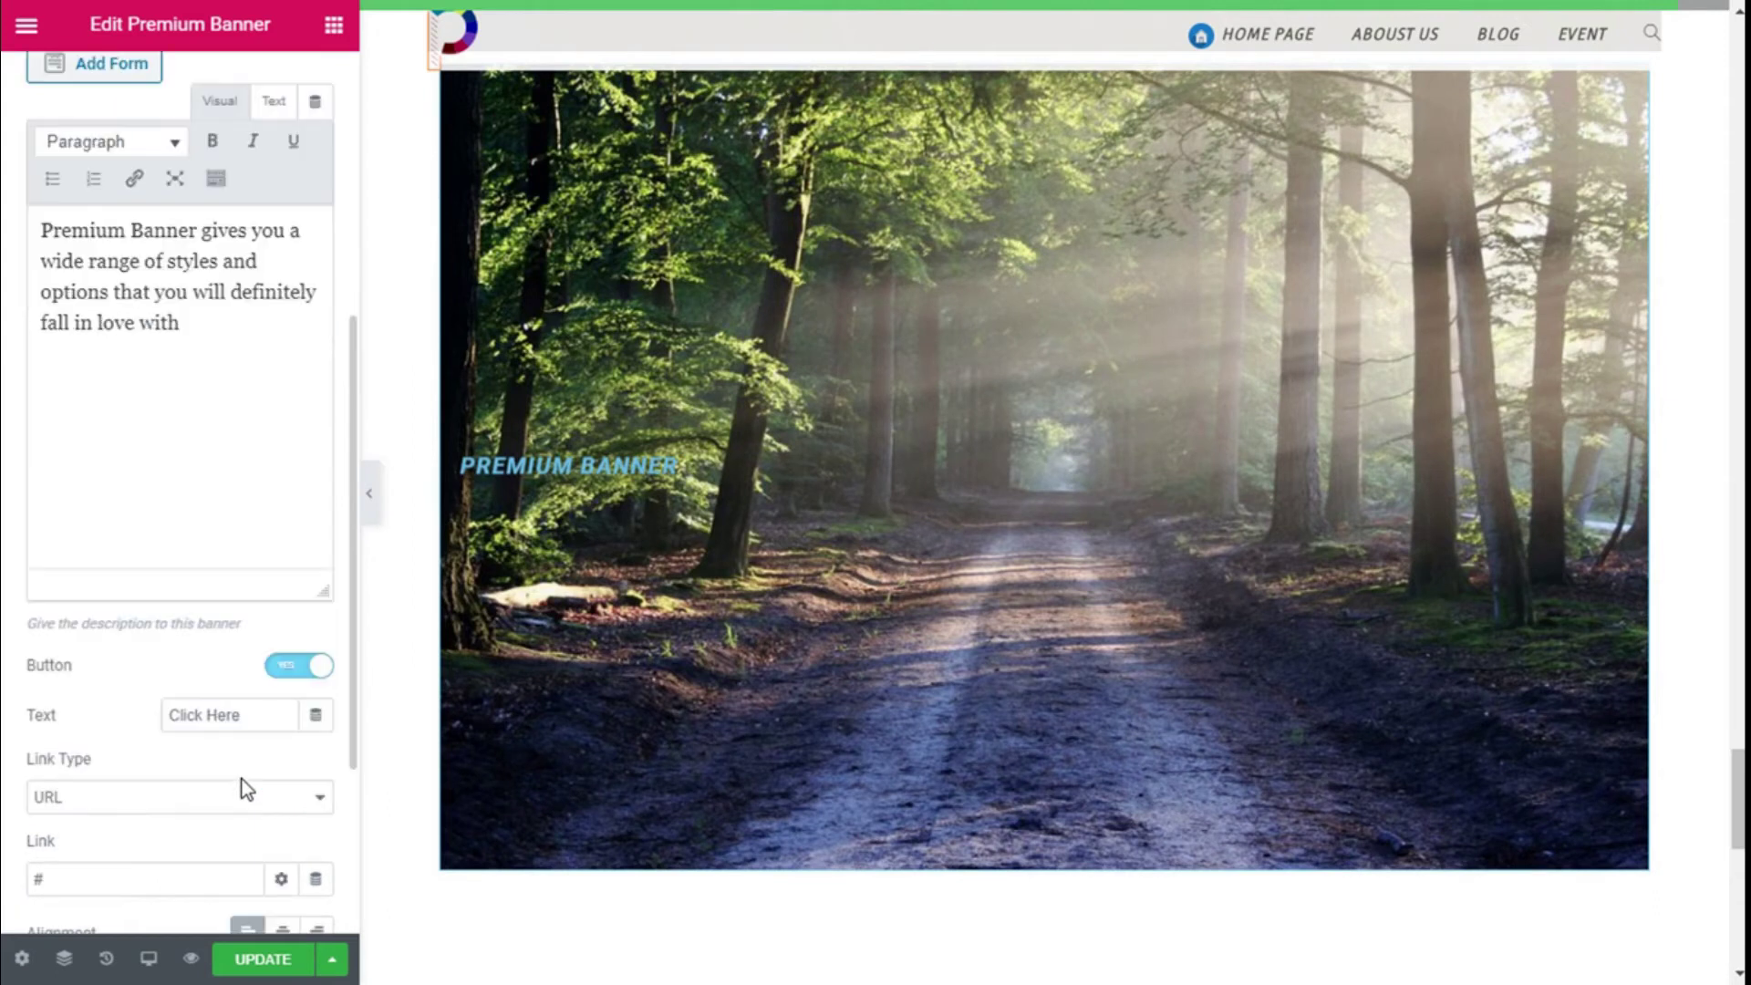
left_click(283, 808)
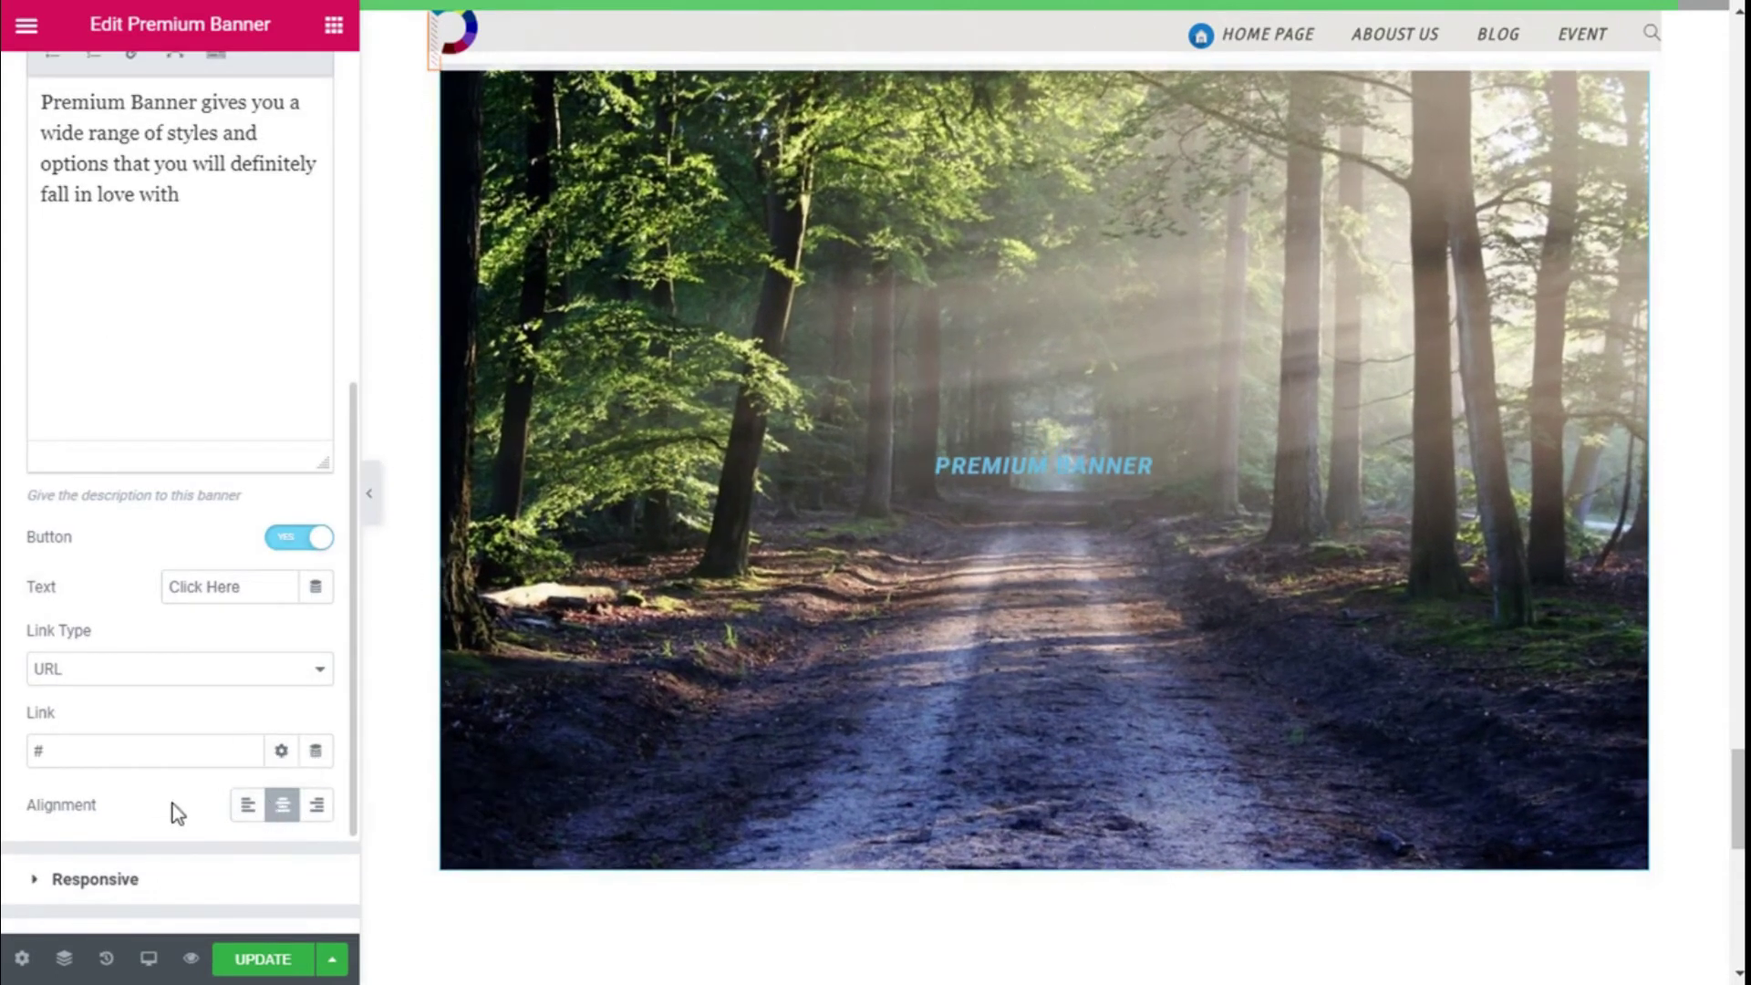
Keep the description visible on small screens in the Responsive settings.
scroll(164, 811, "down", 2)
left_click(148, 758)
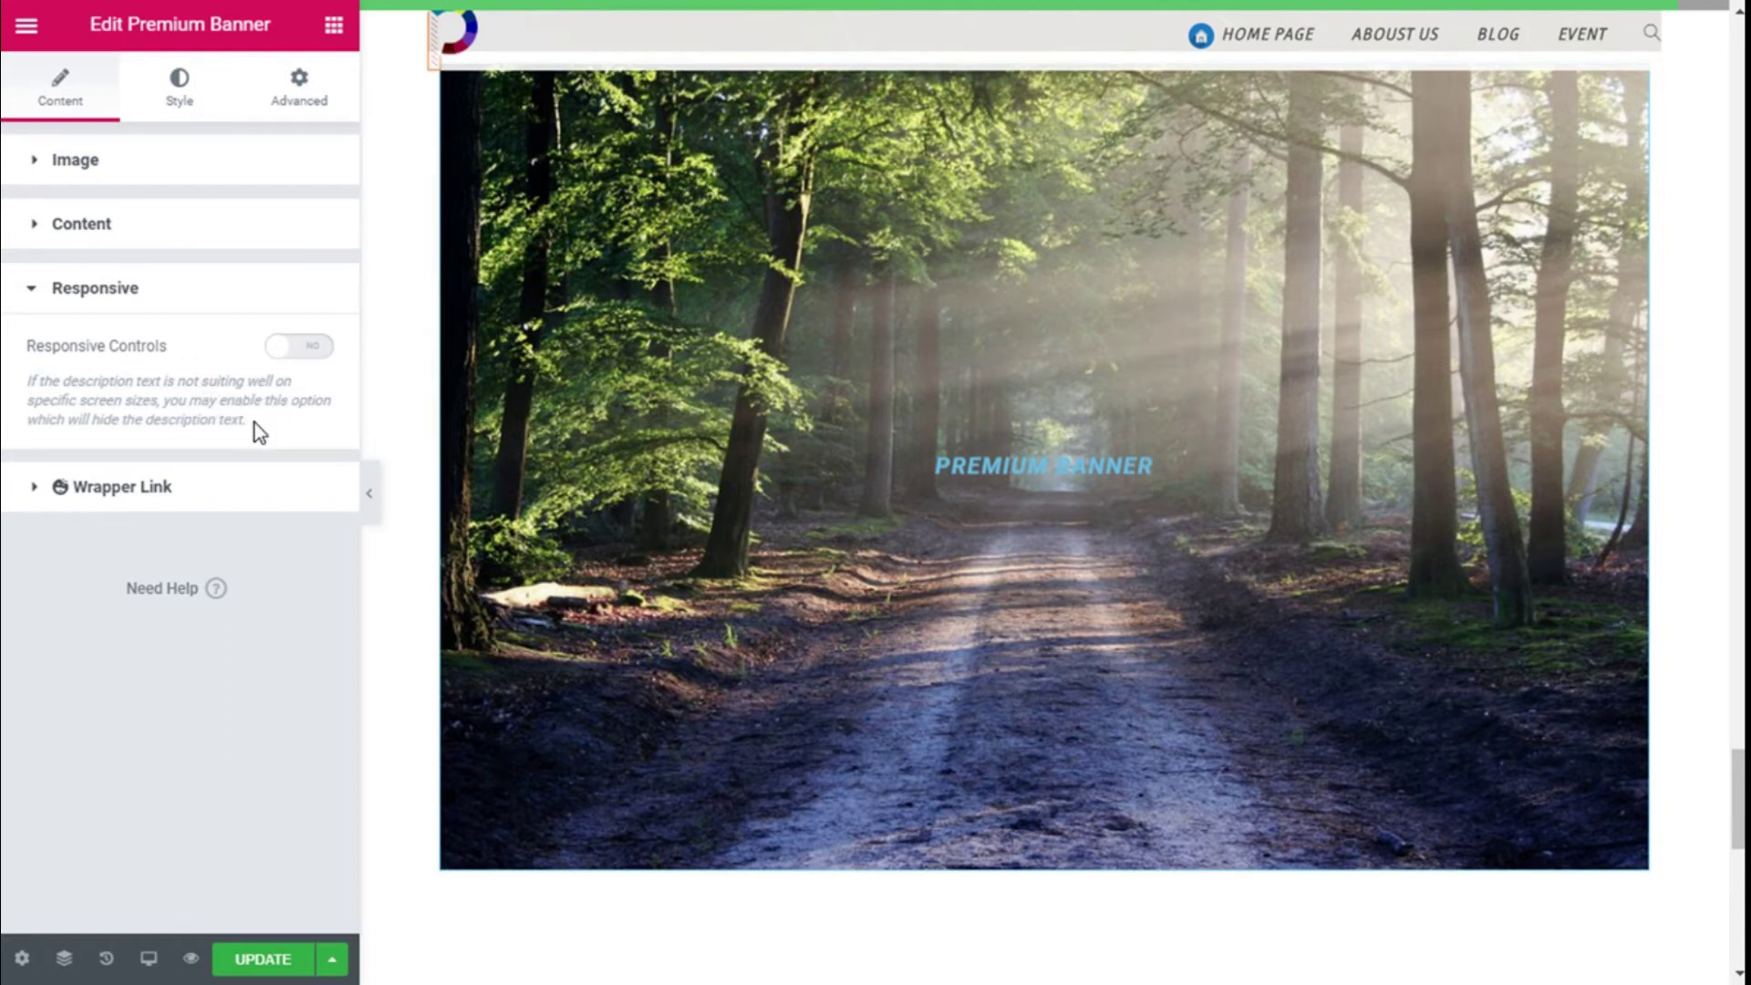
left_click(294, 356)
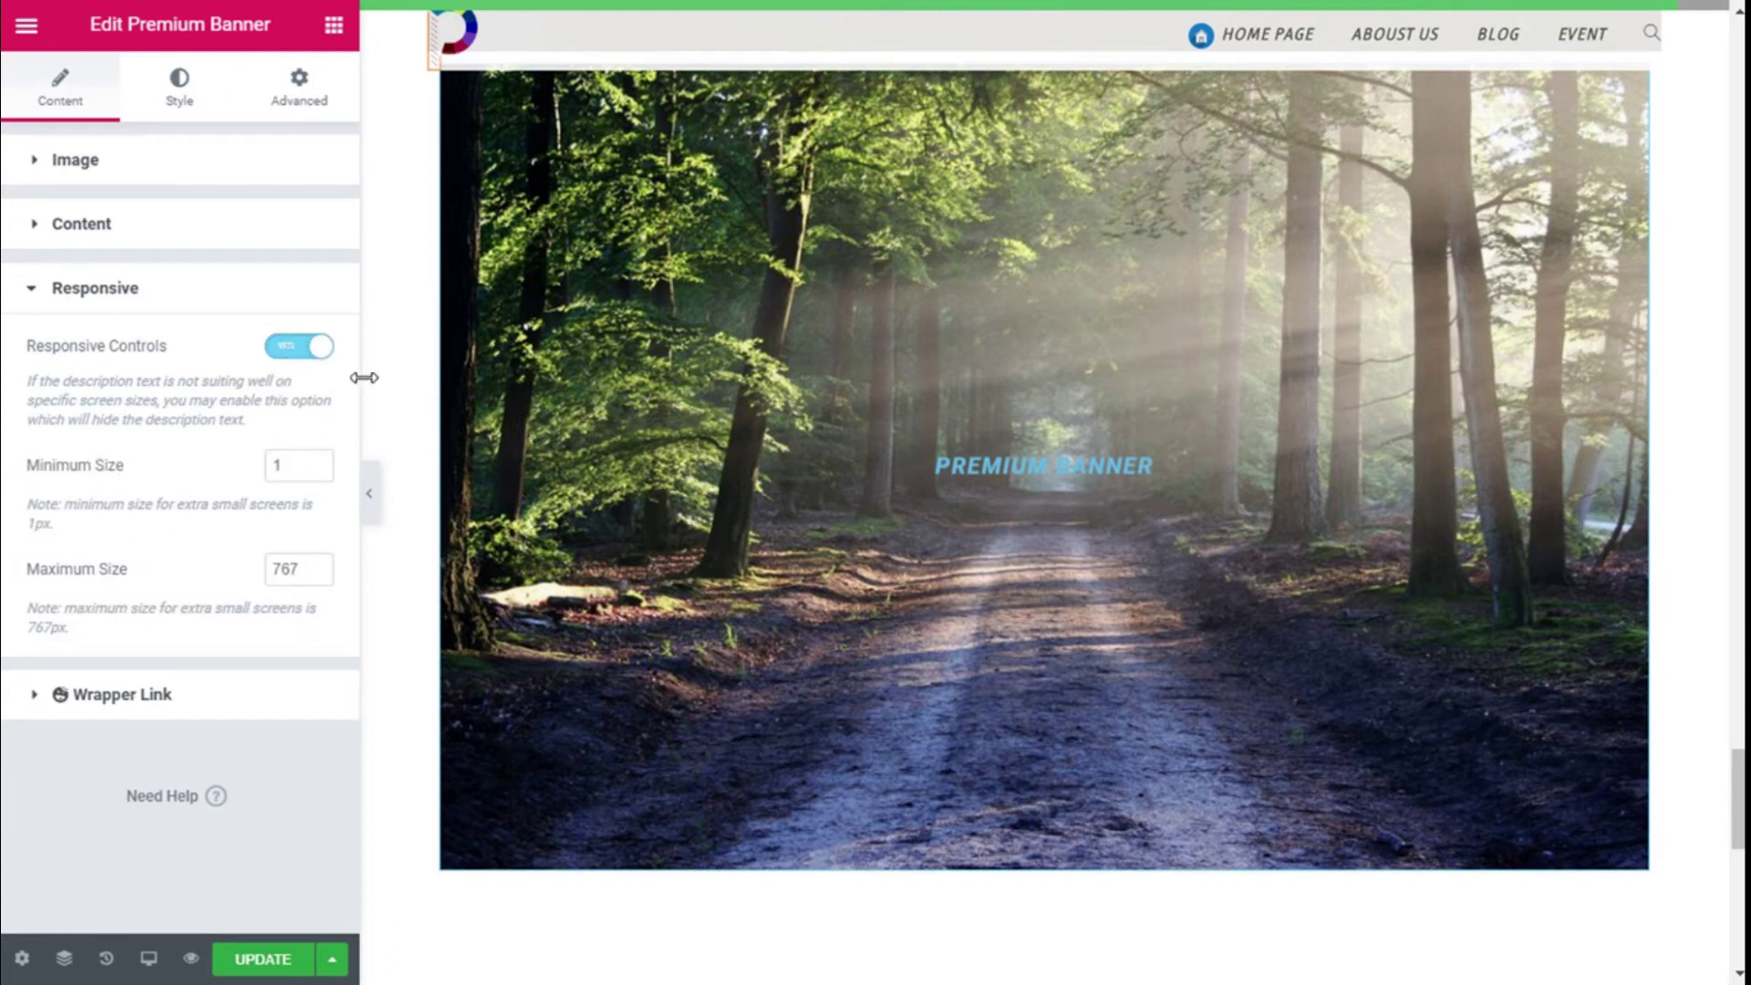
left_click(291, 355)
left_click(166, 305)
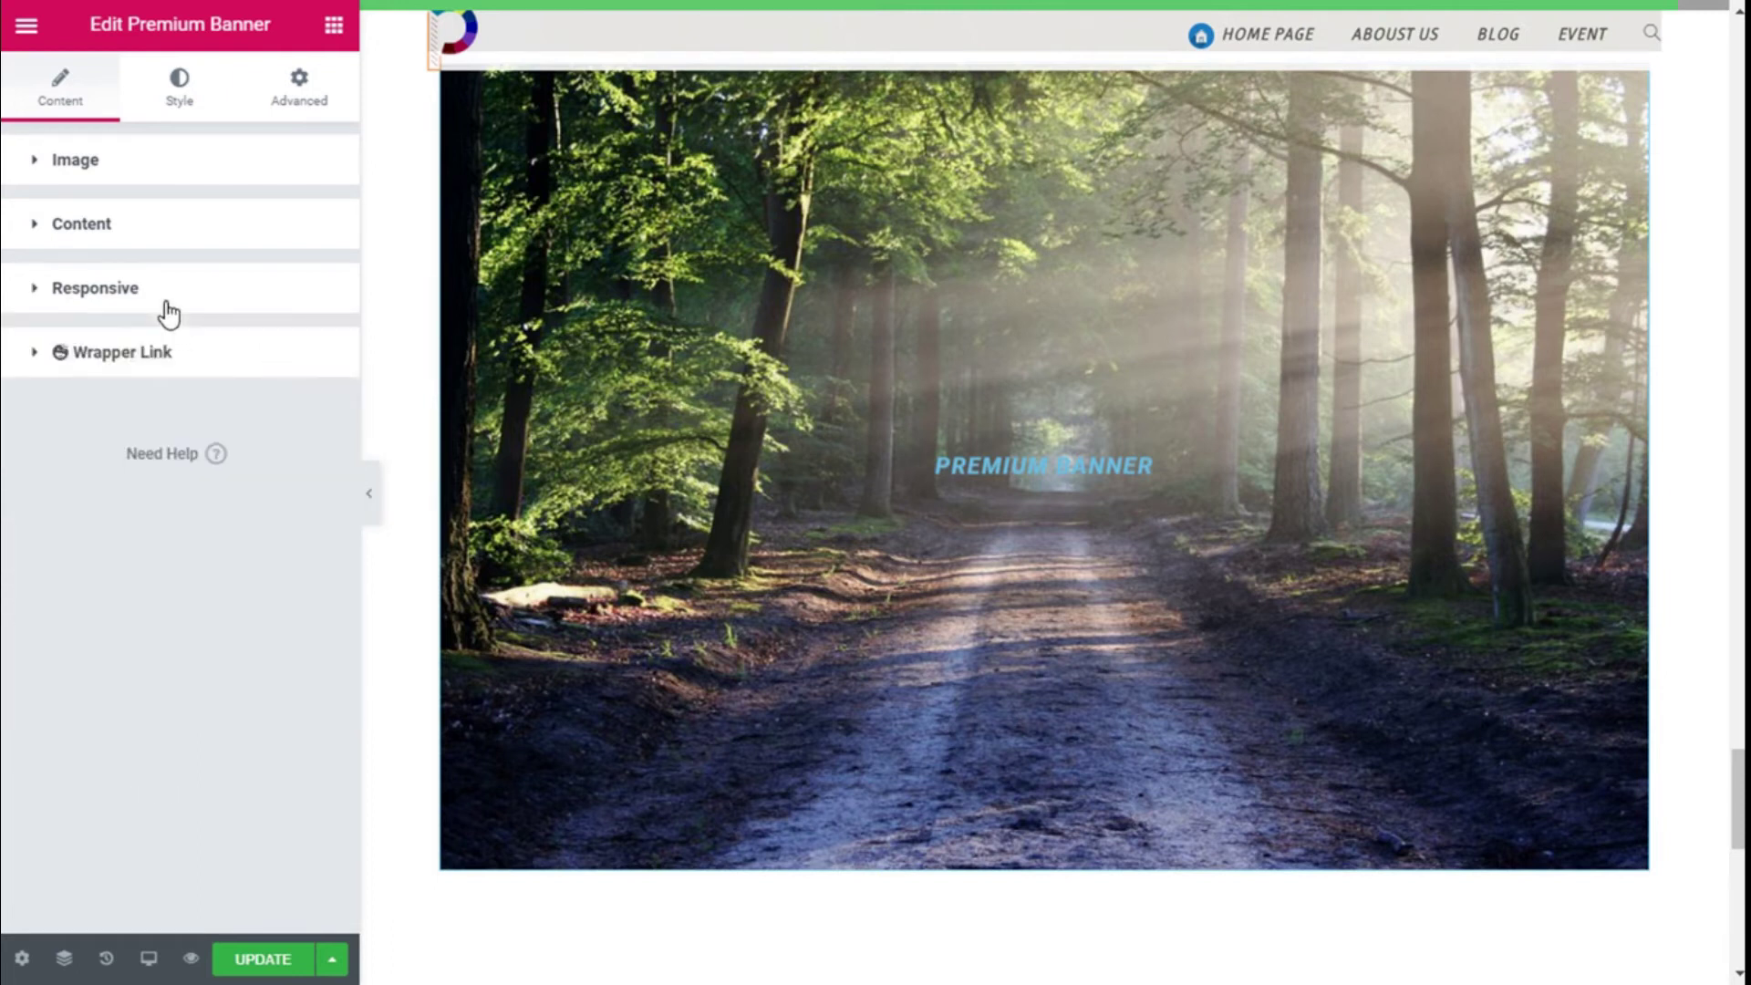
left_click(178, 90)
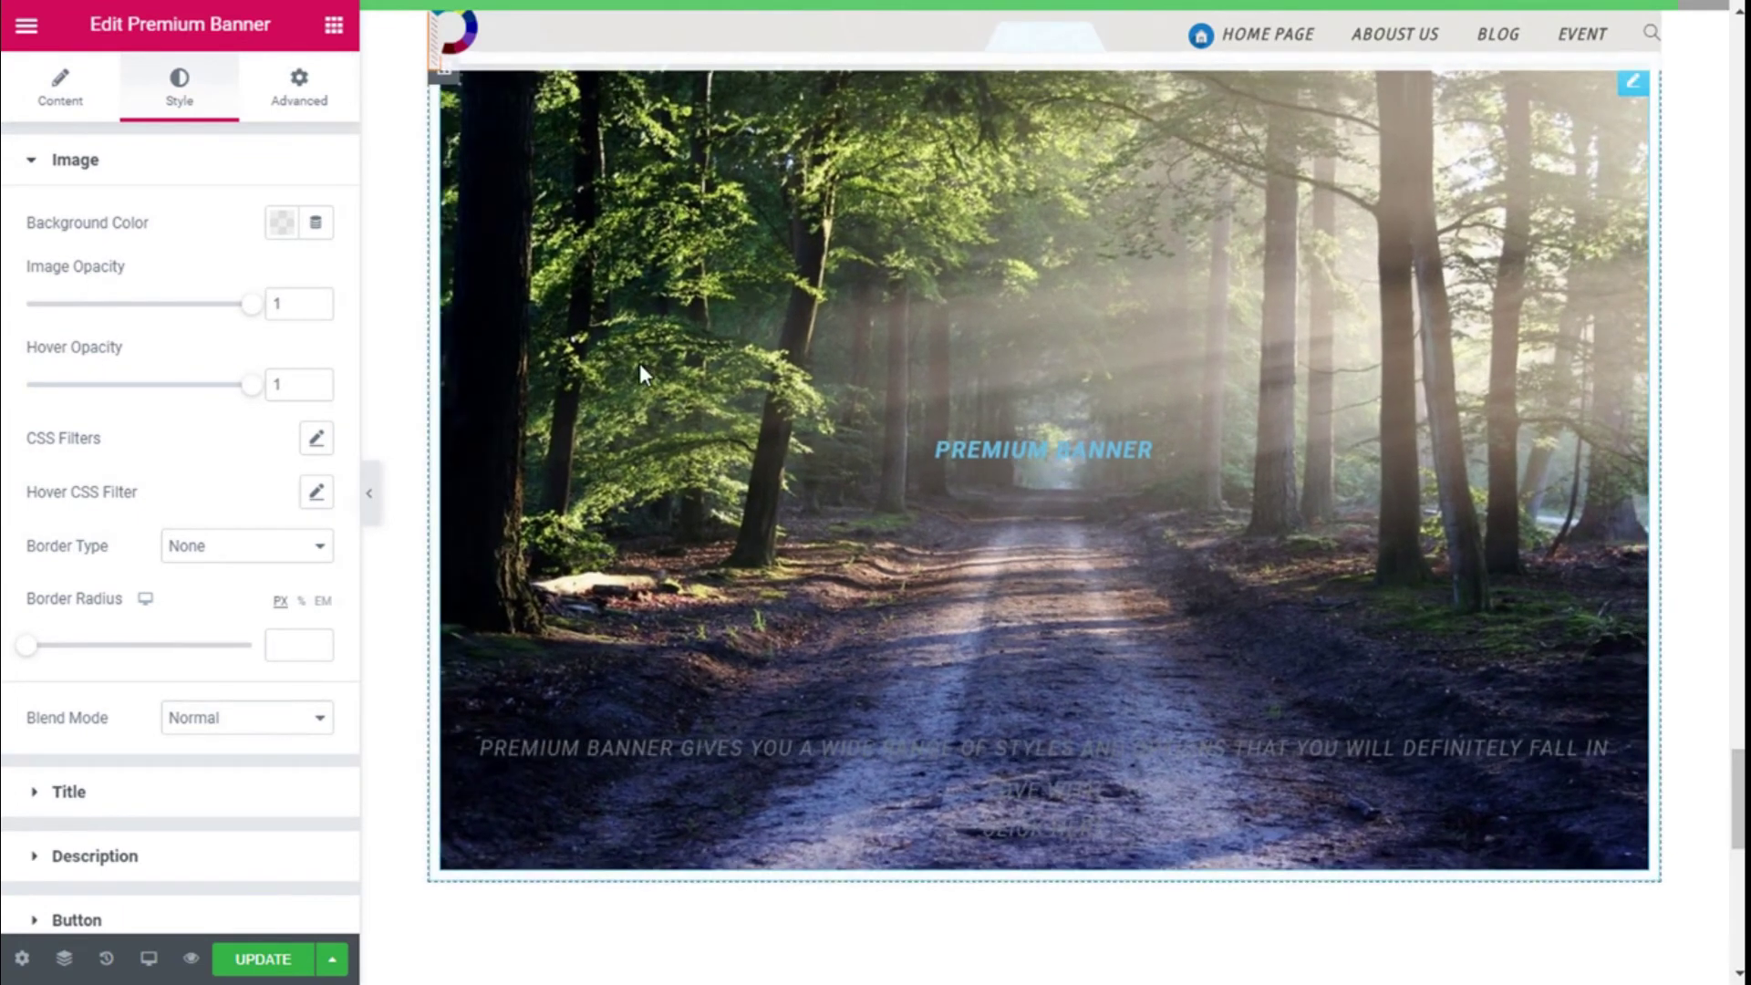
Set the image's Hover CSS Filter to Brightness 122 and Saturation 120, keeping Blend Mode Normal.
scroll(230, 343, "down", 2)
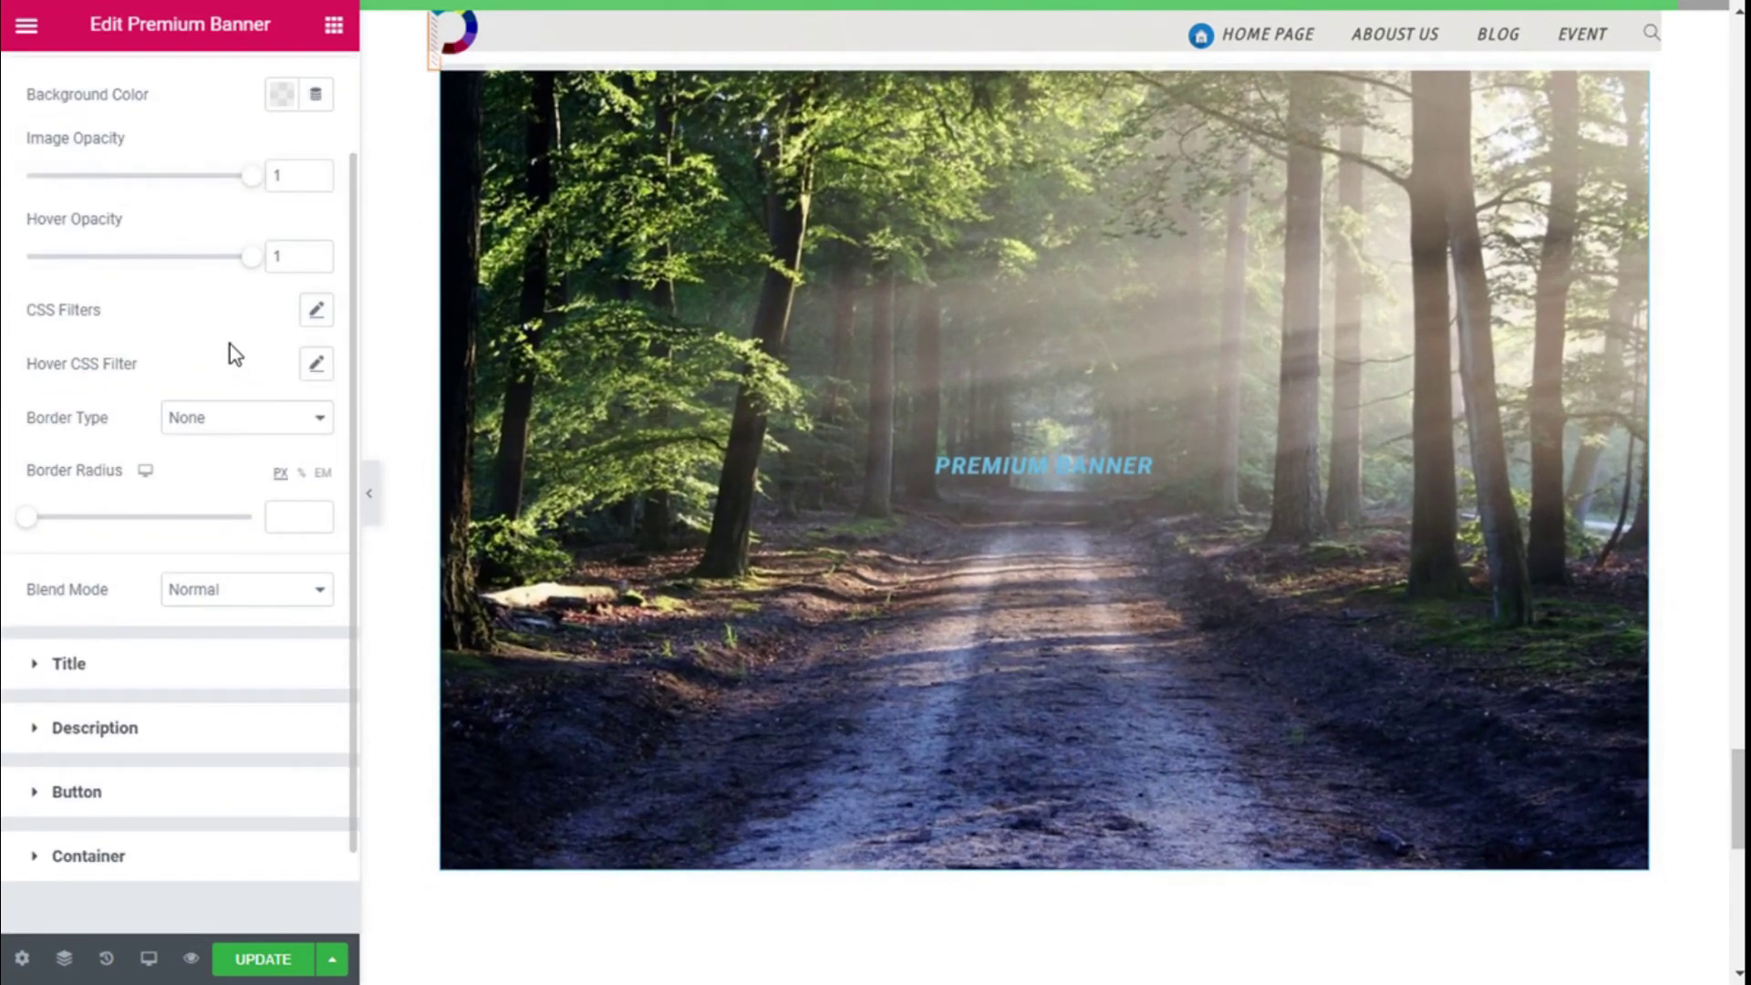
left_click(327, 314)
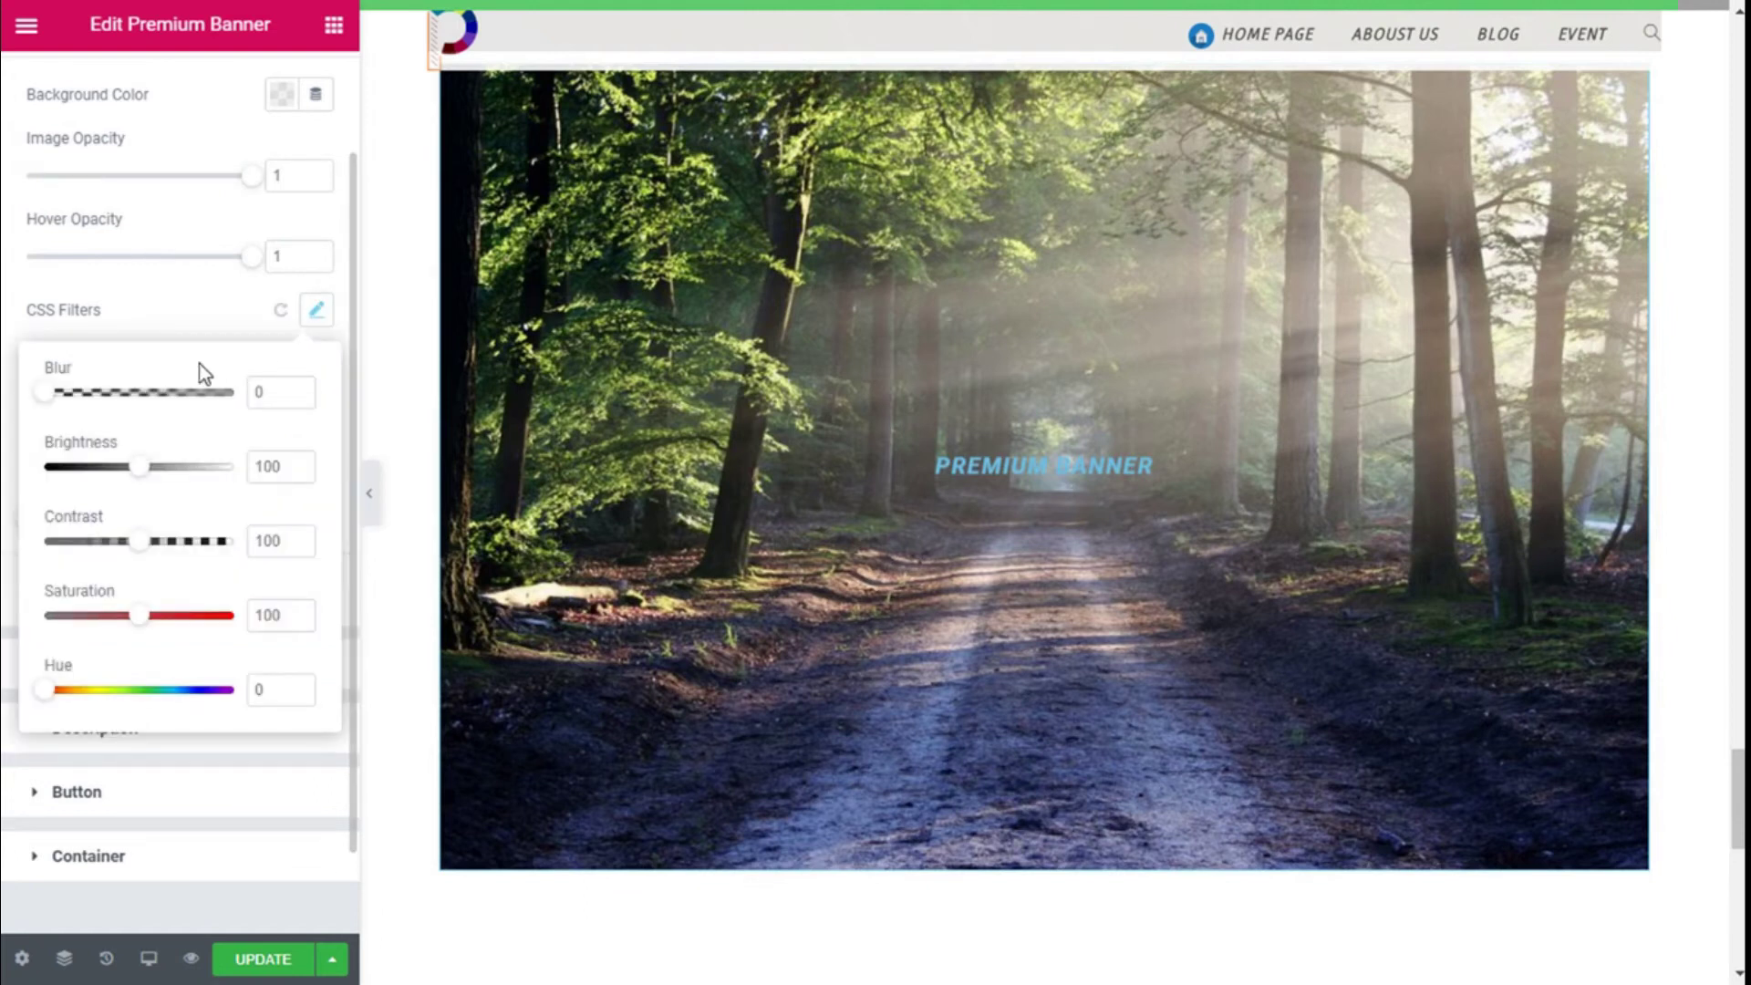
left_click(315, 319)
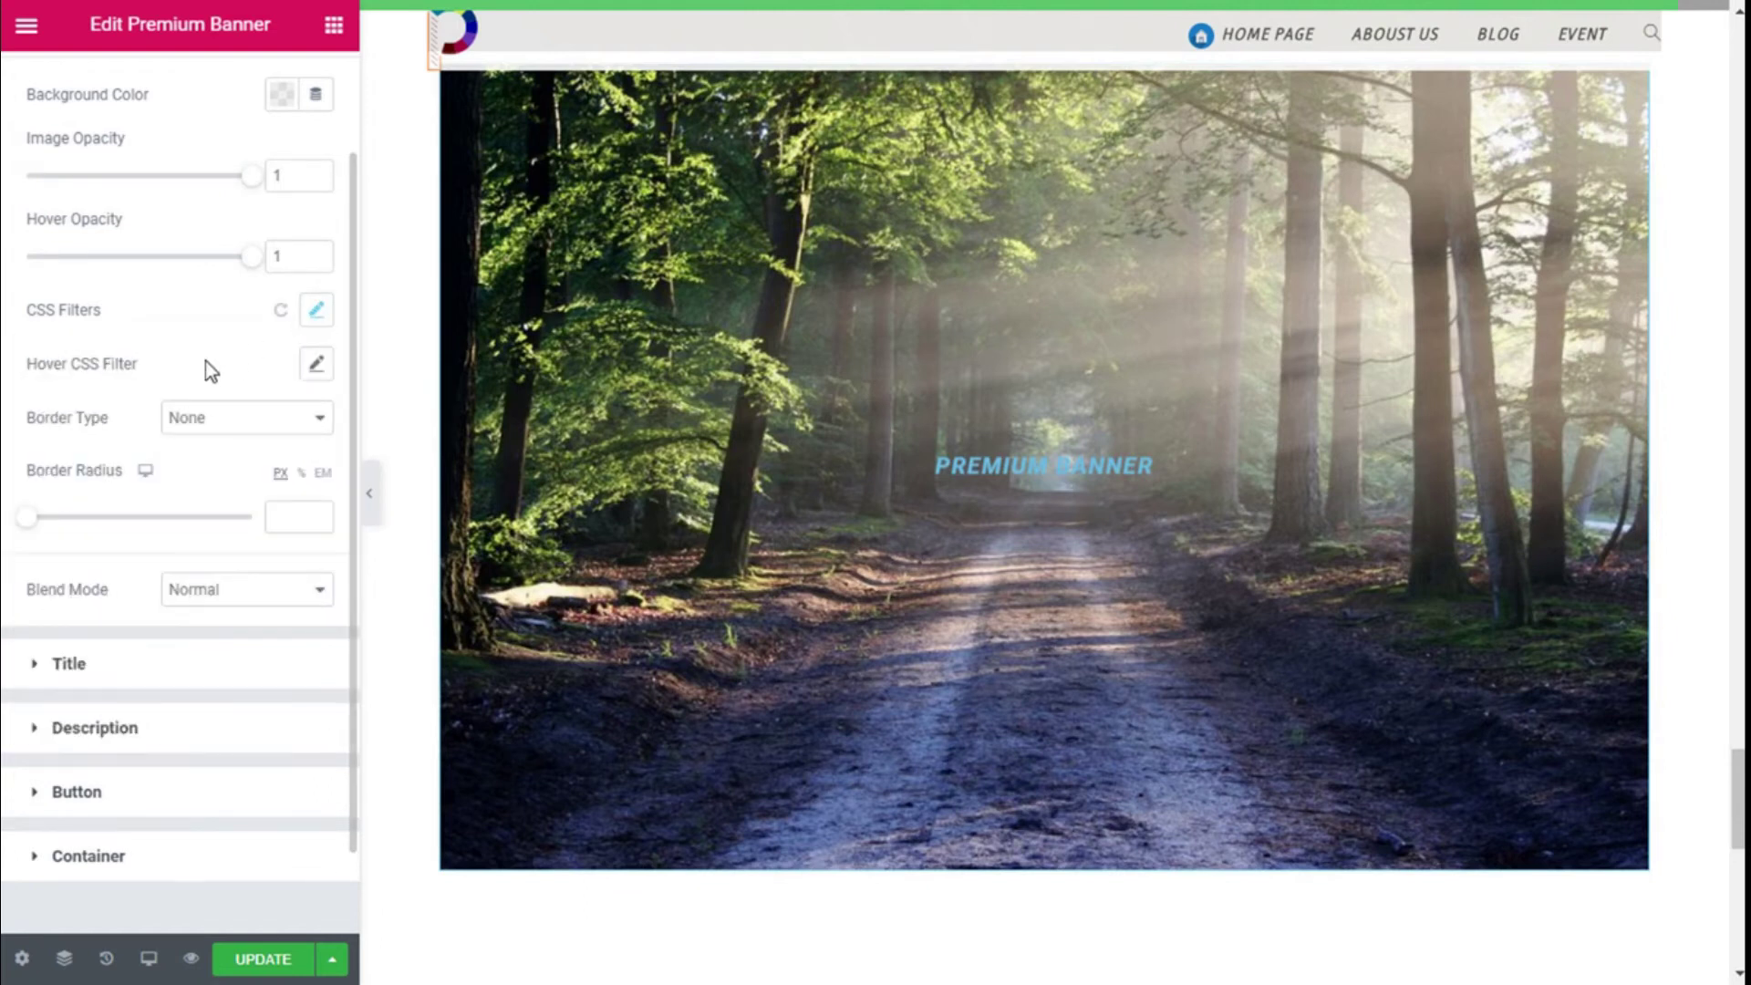
left_click(316, 365)
left_click_drag(139, 520, 162, 521)
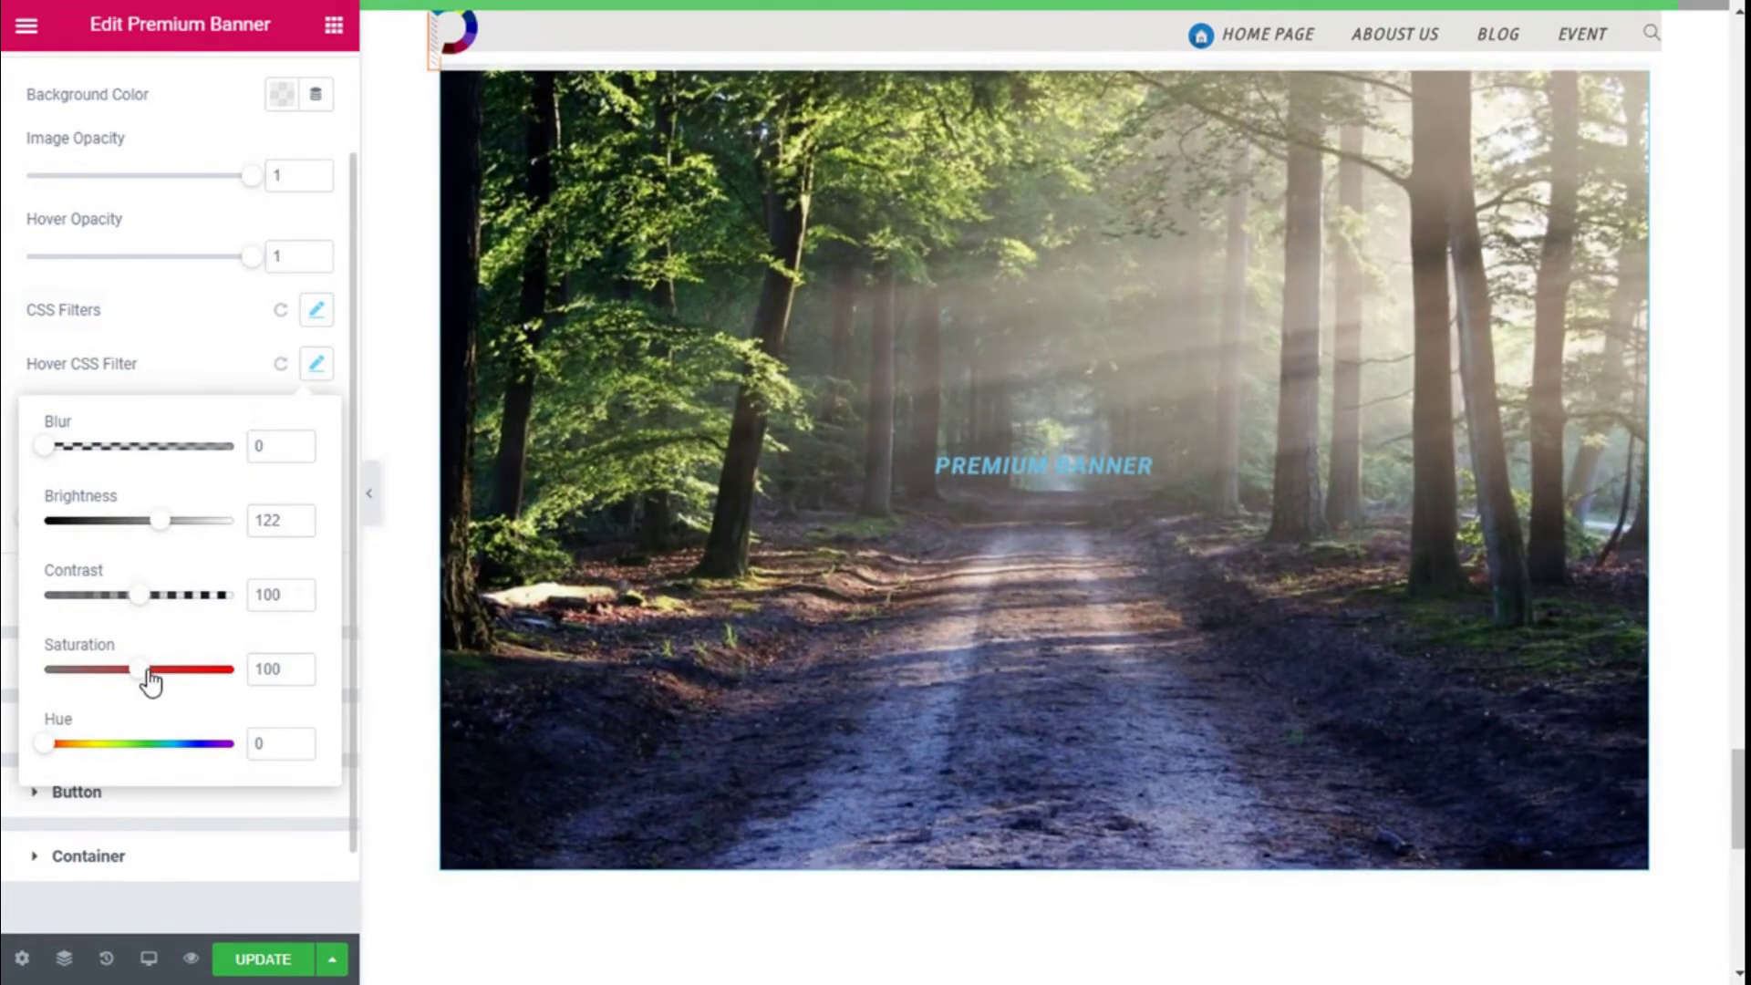
left_click_drag(150, 679, 173, 689)
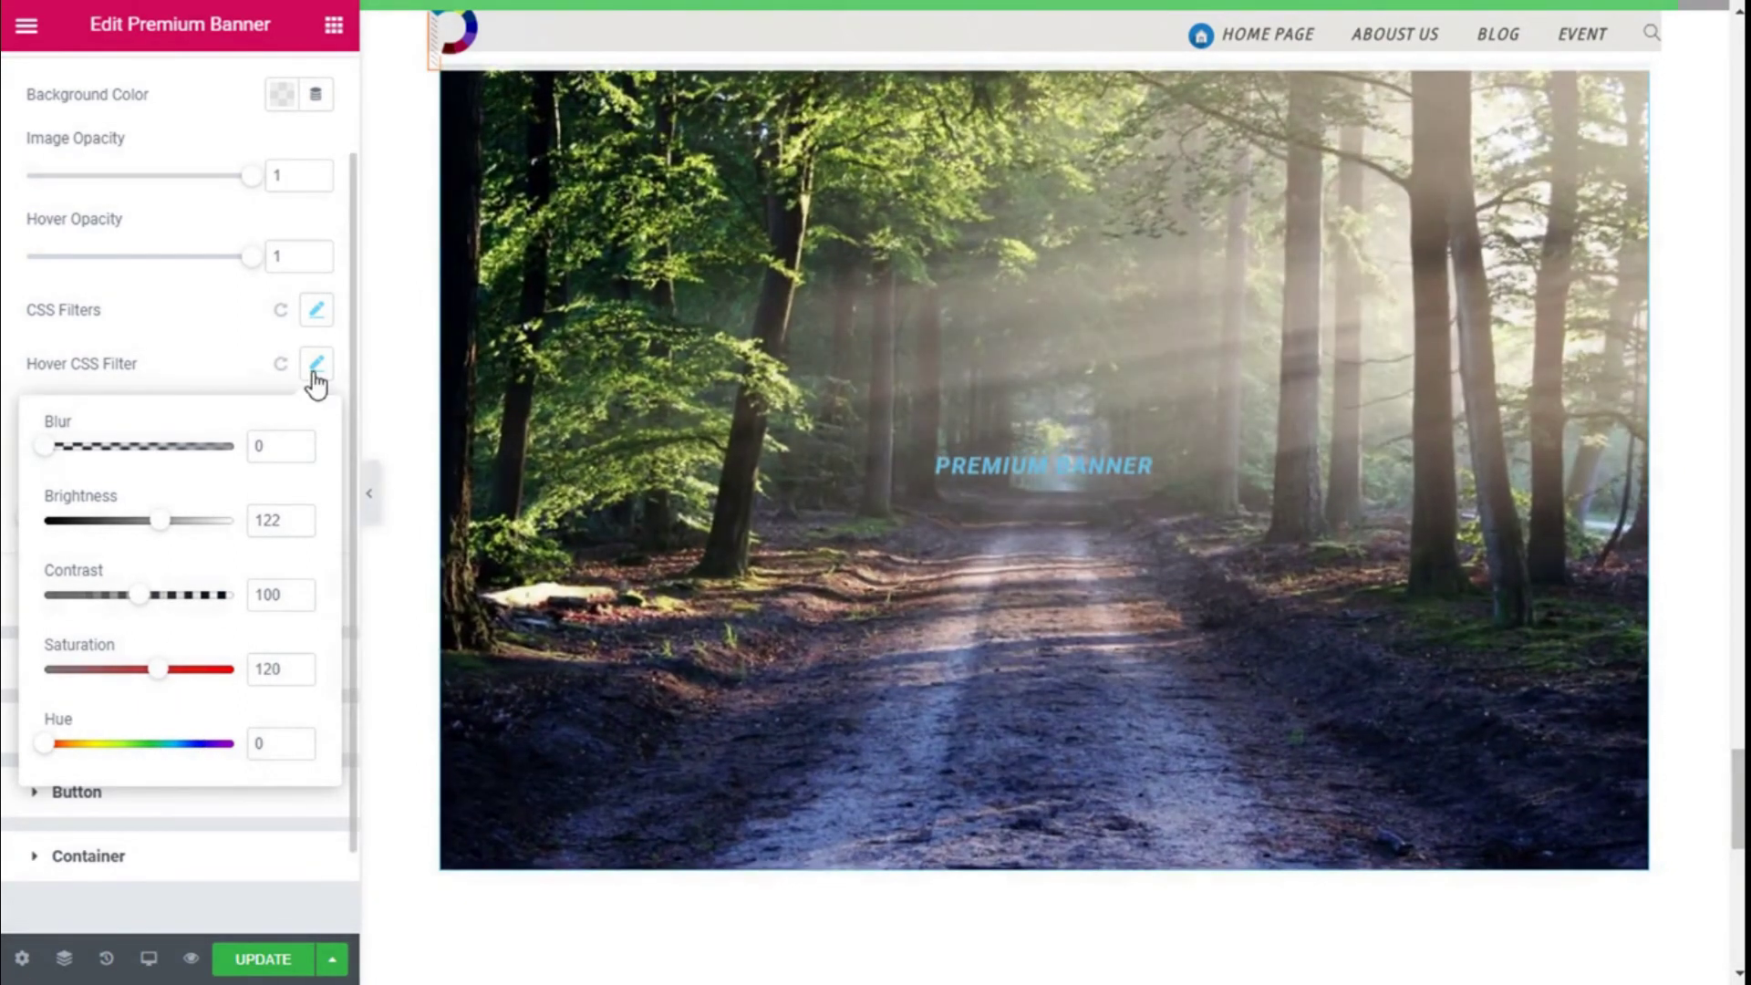
left_click(317, 365)
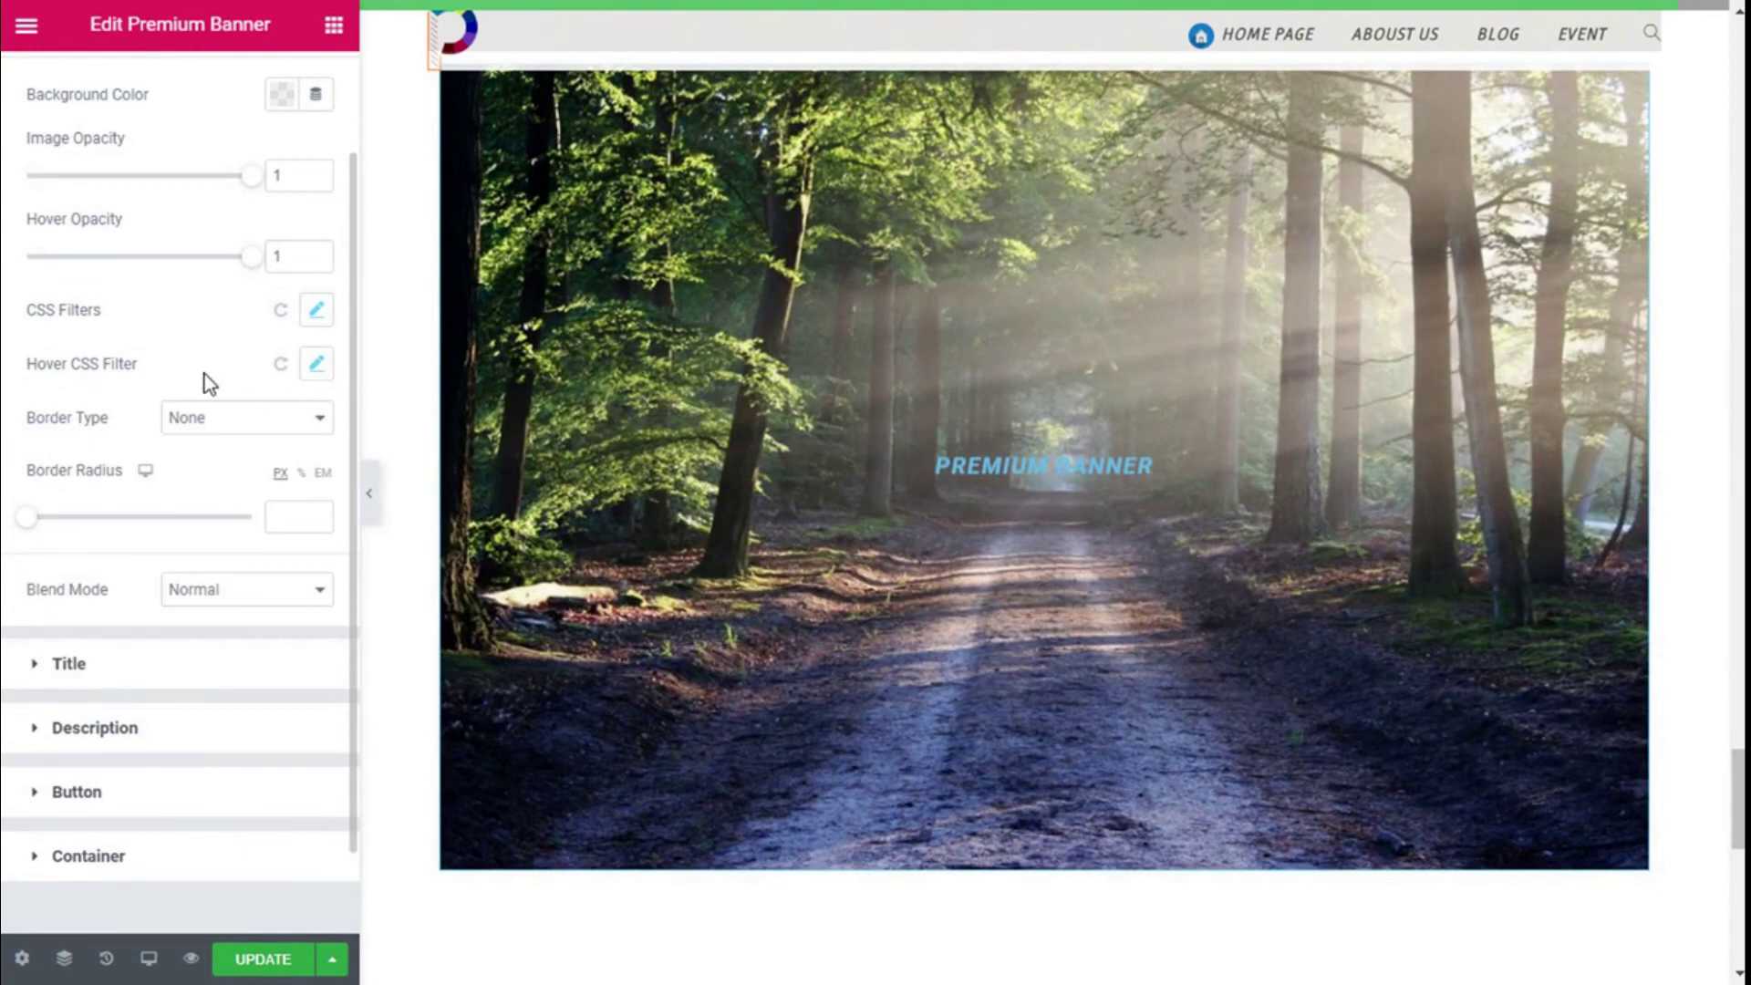
scroll(218, 361, "down", 2)
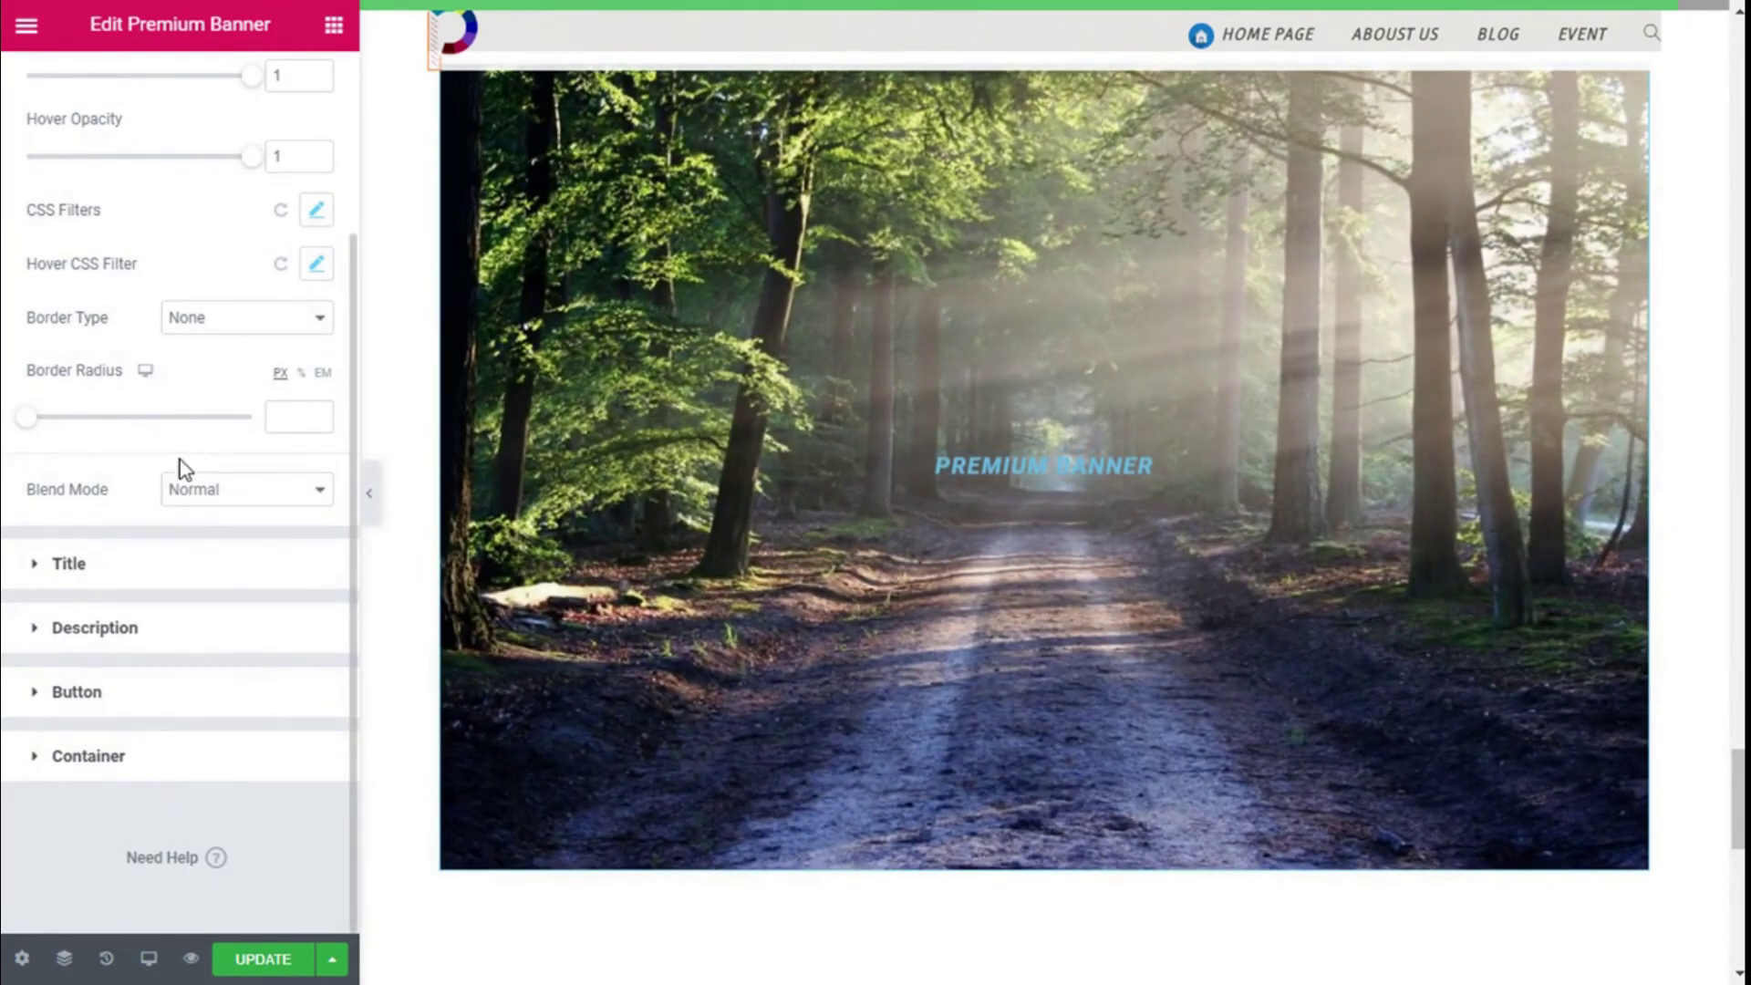
left_click(189, 505)
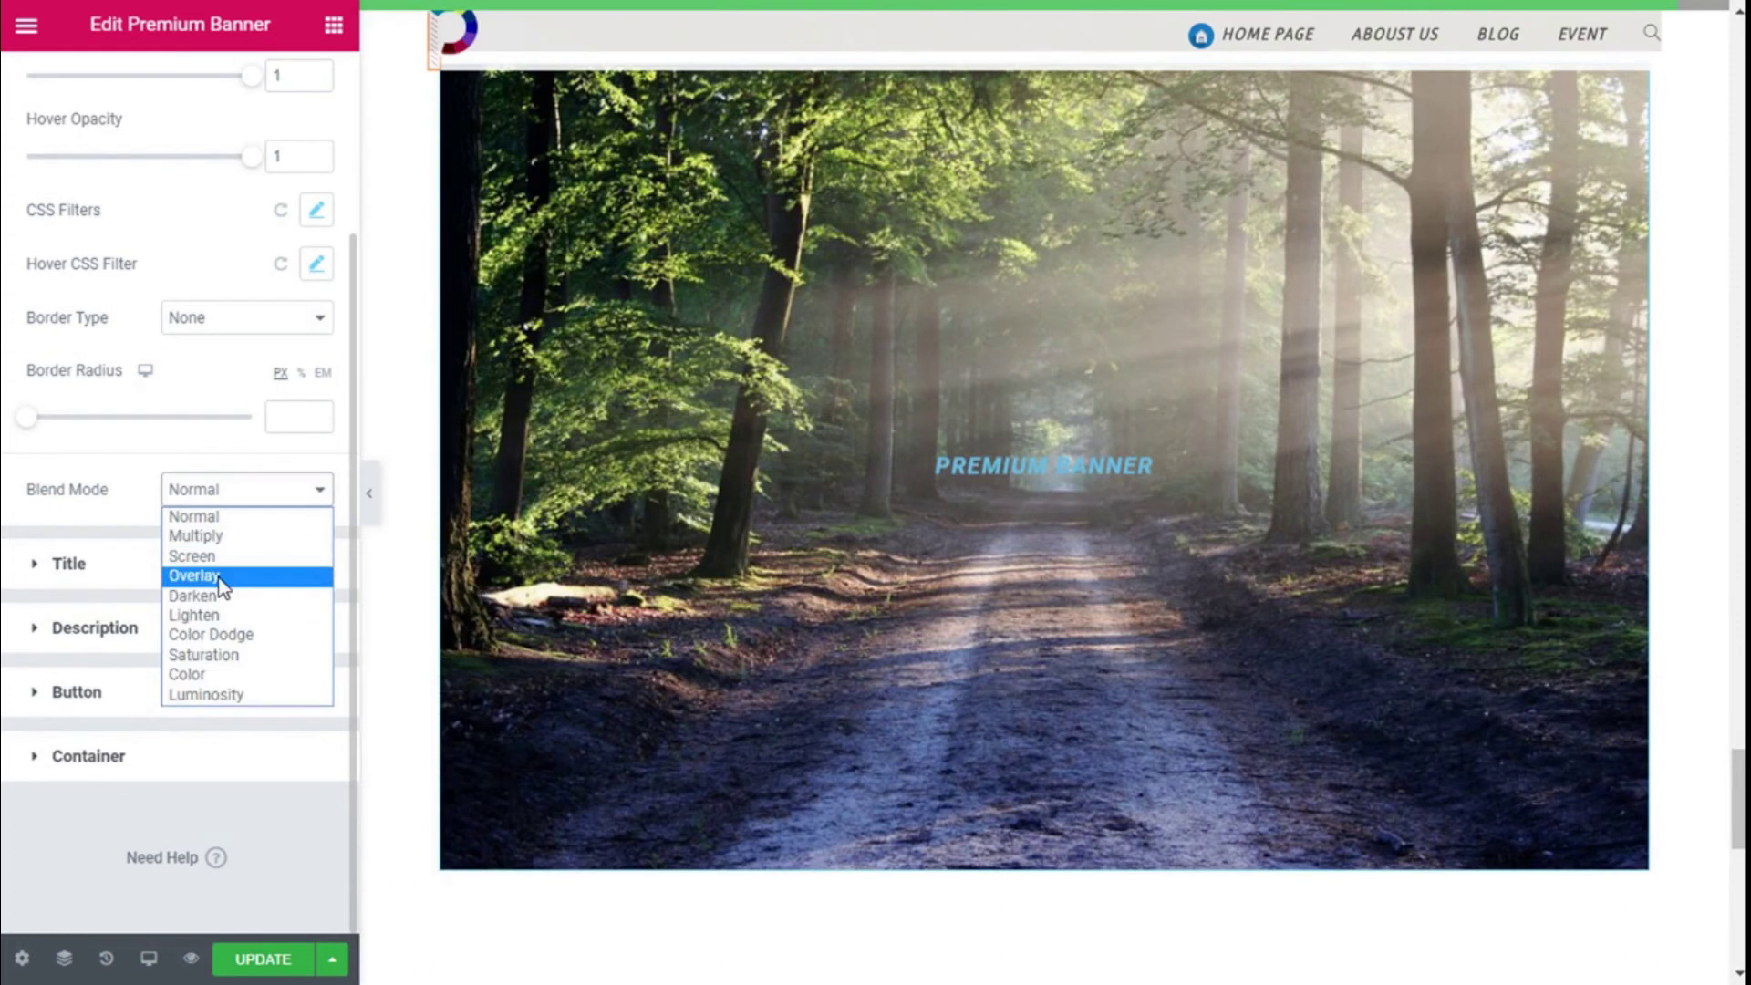
left_click(197, 497)
scroll(168, 419, "up", 5)
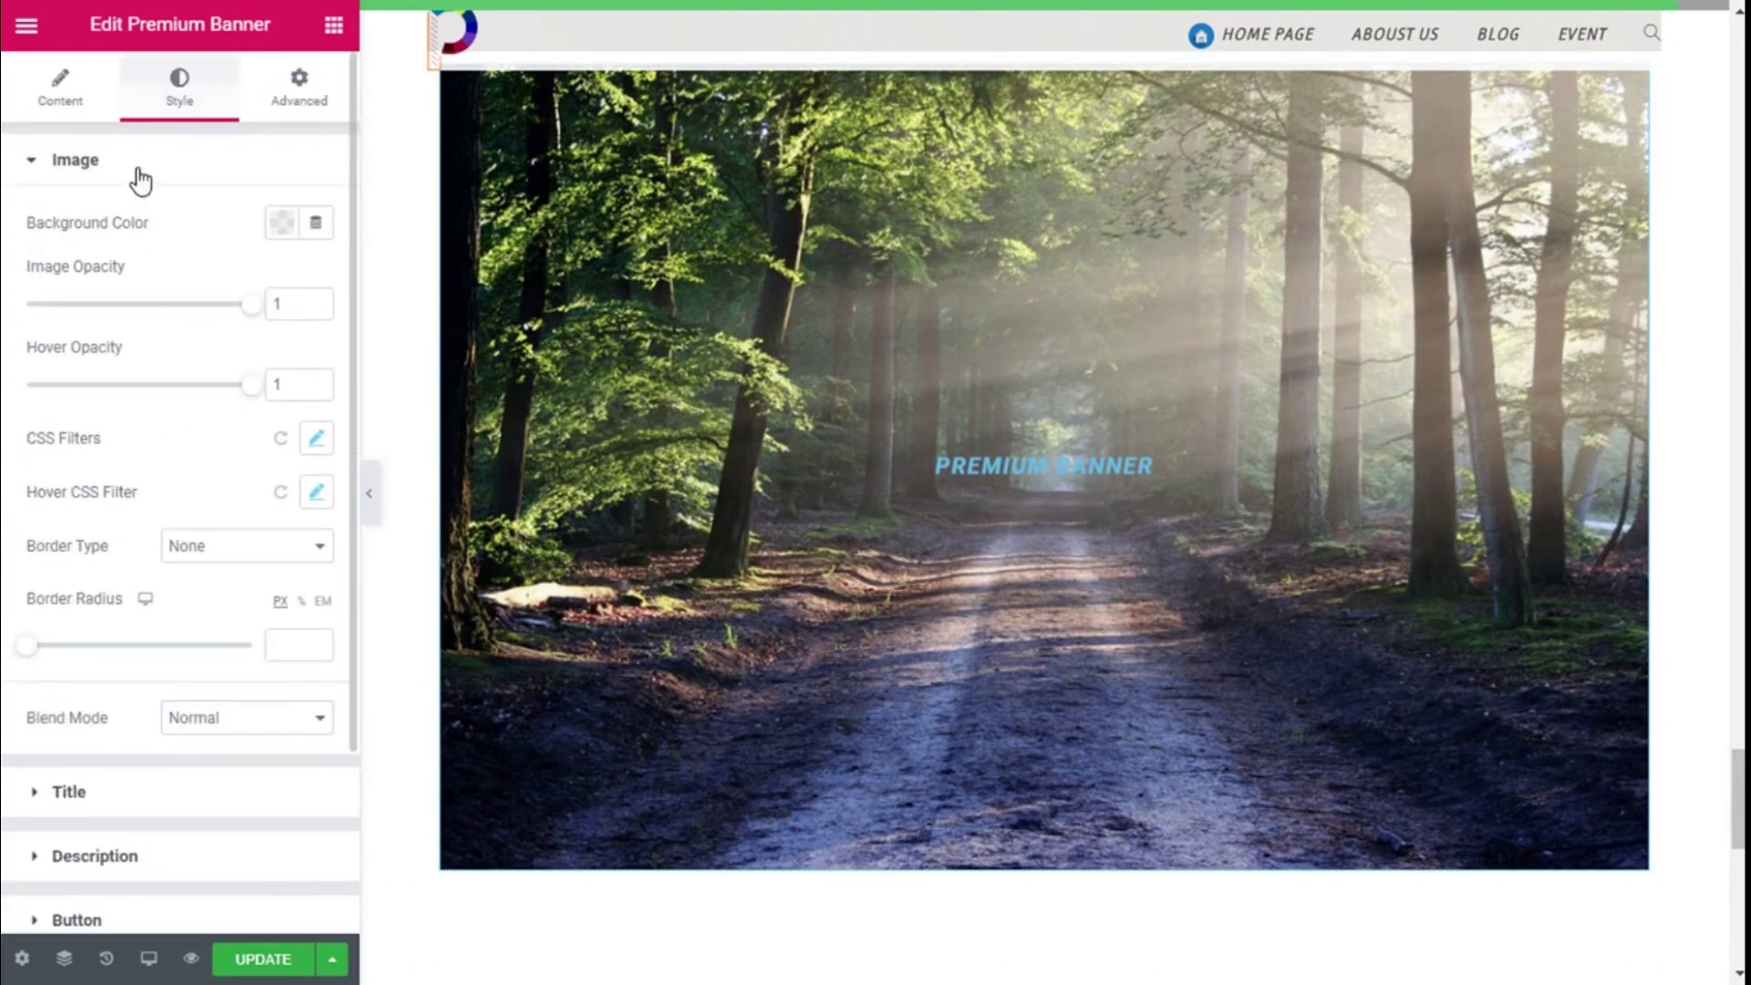
Set the PREMIUM BANNER title colour to the green swatch.
left_click(137, 176)
left_click(148, 240)
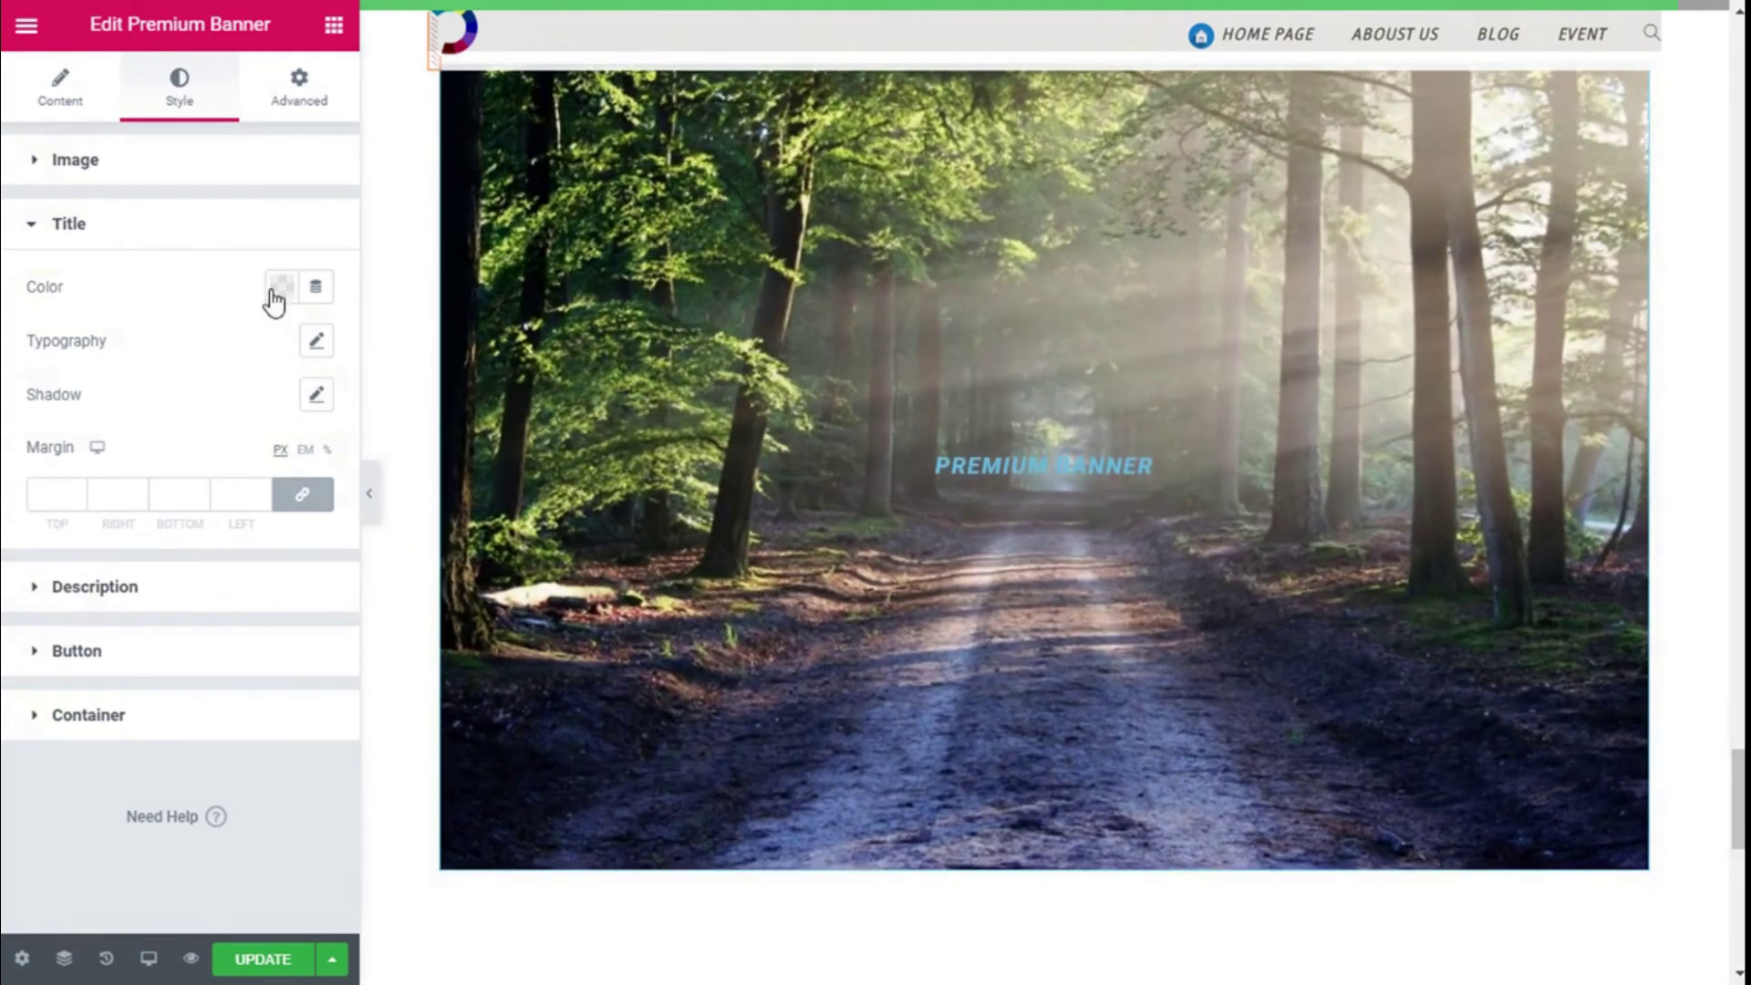
left_click(282, 288)
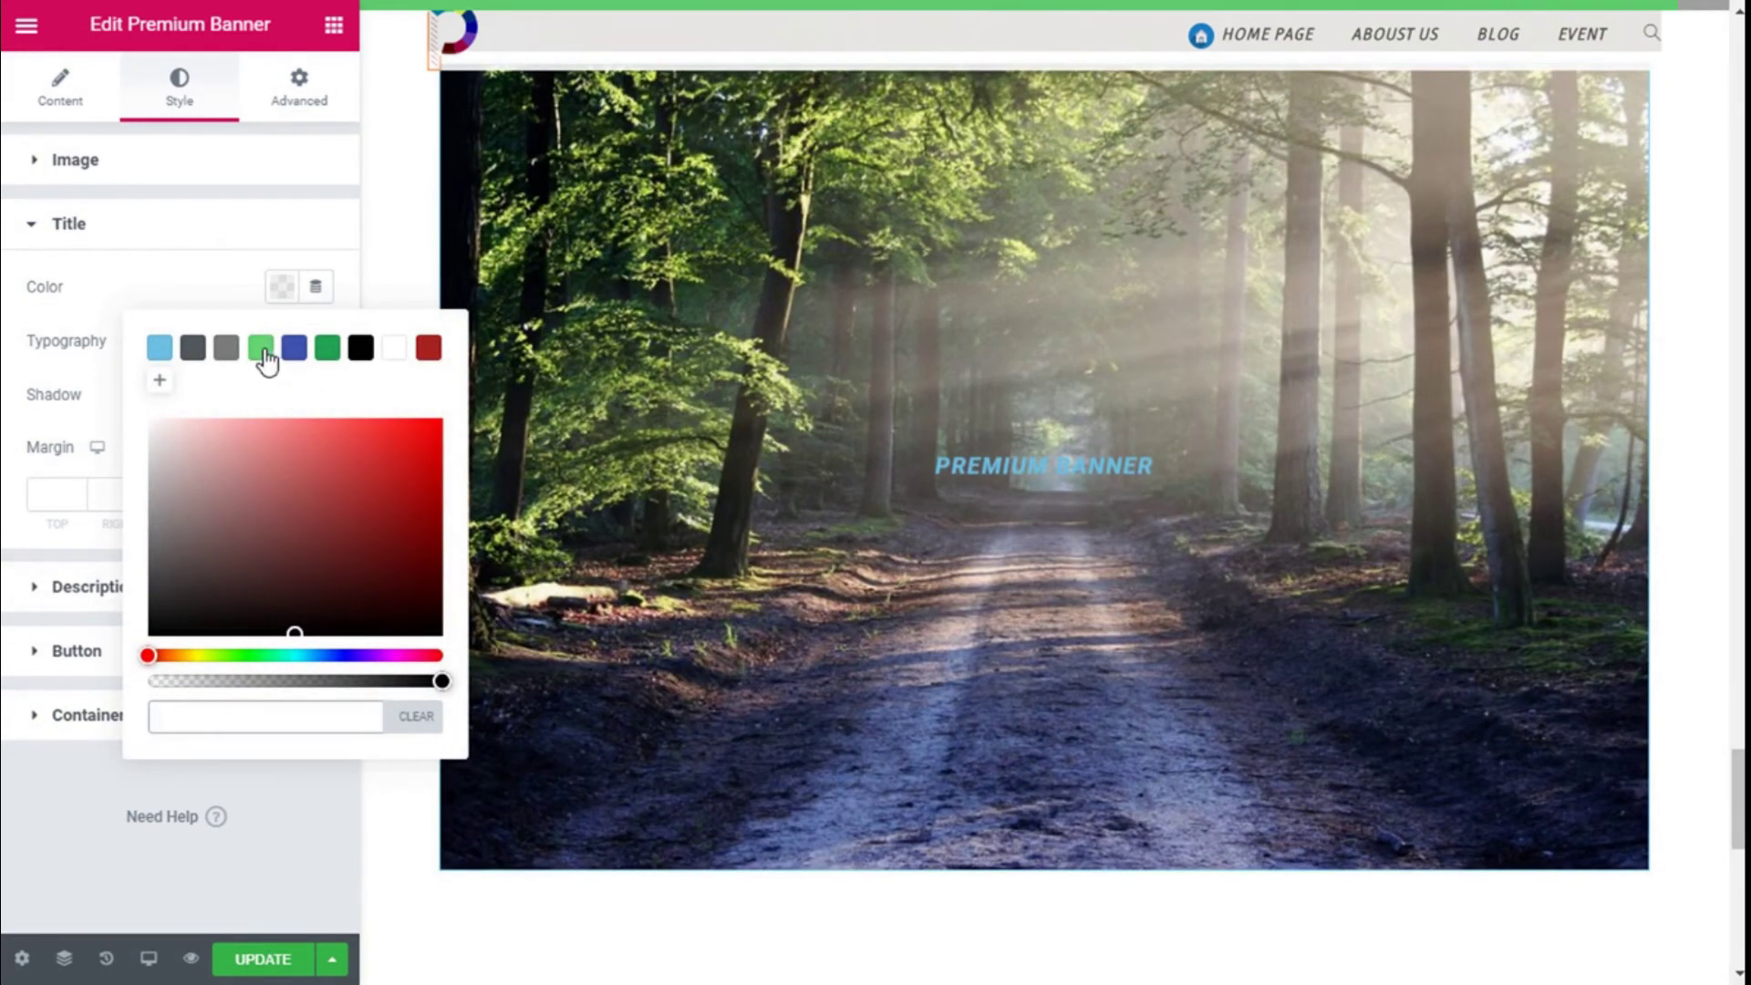
left_click(262, 351)
left_click(282, 286)
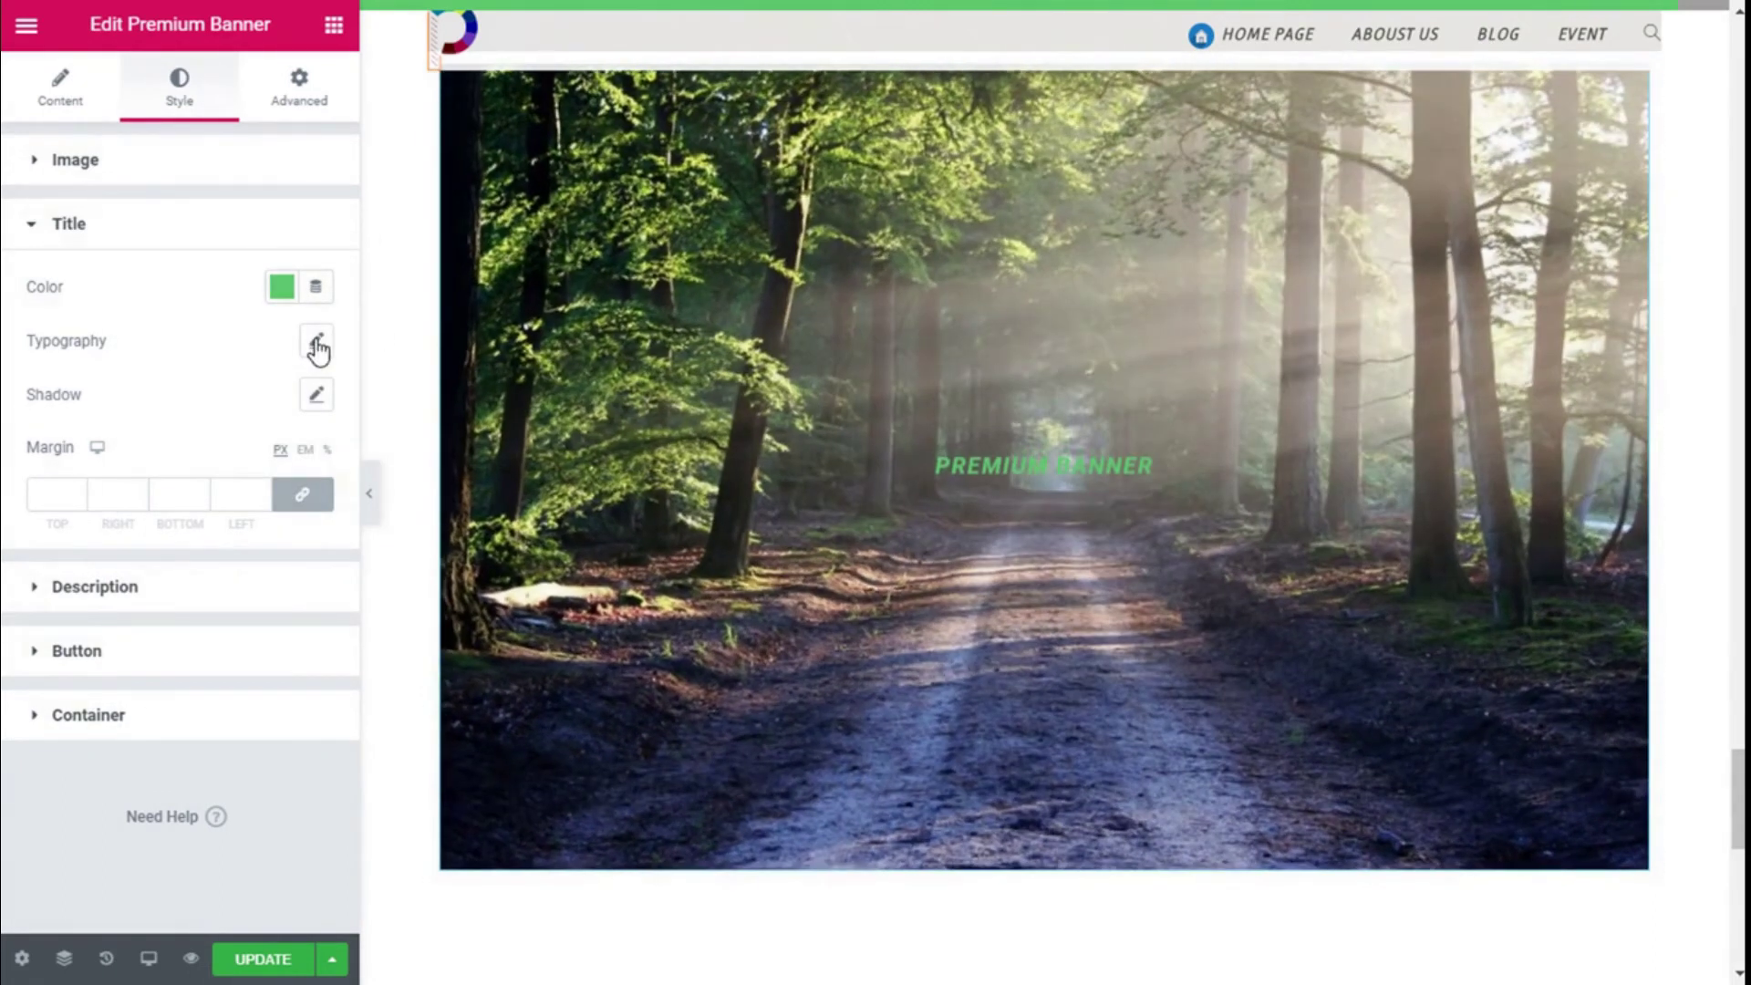
Set the title typography weight to 900, leaving other typography options at Default.
left_click(315, 343)
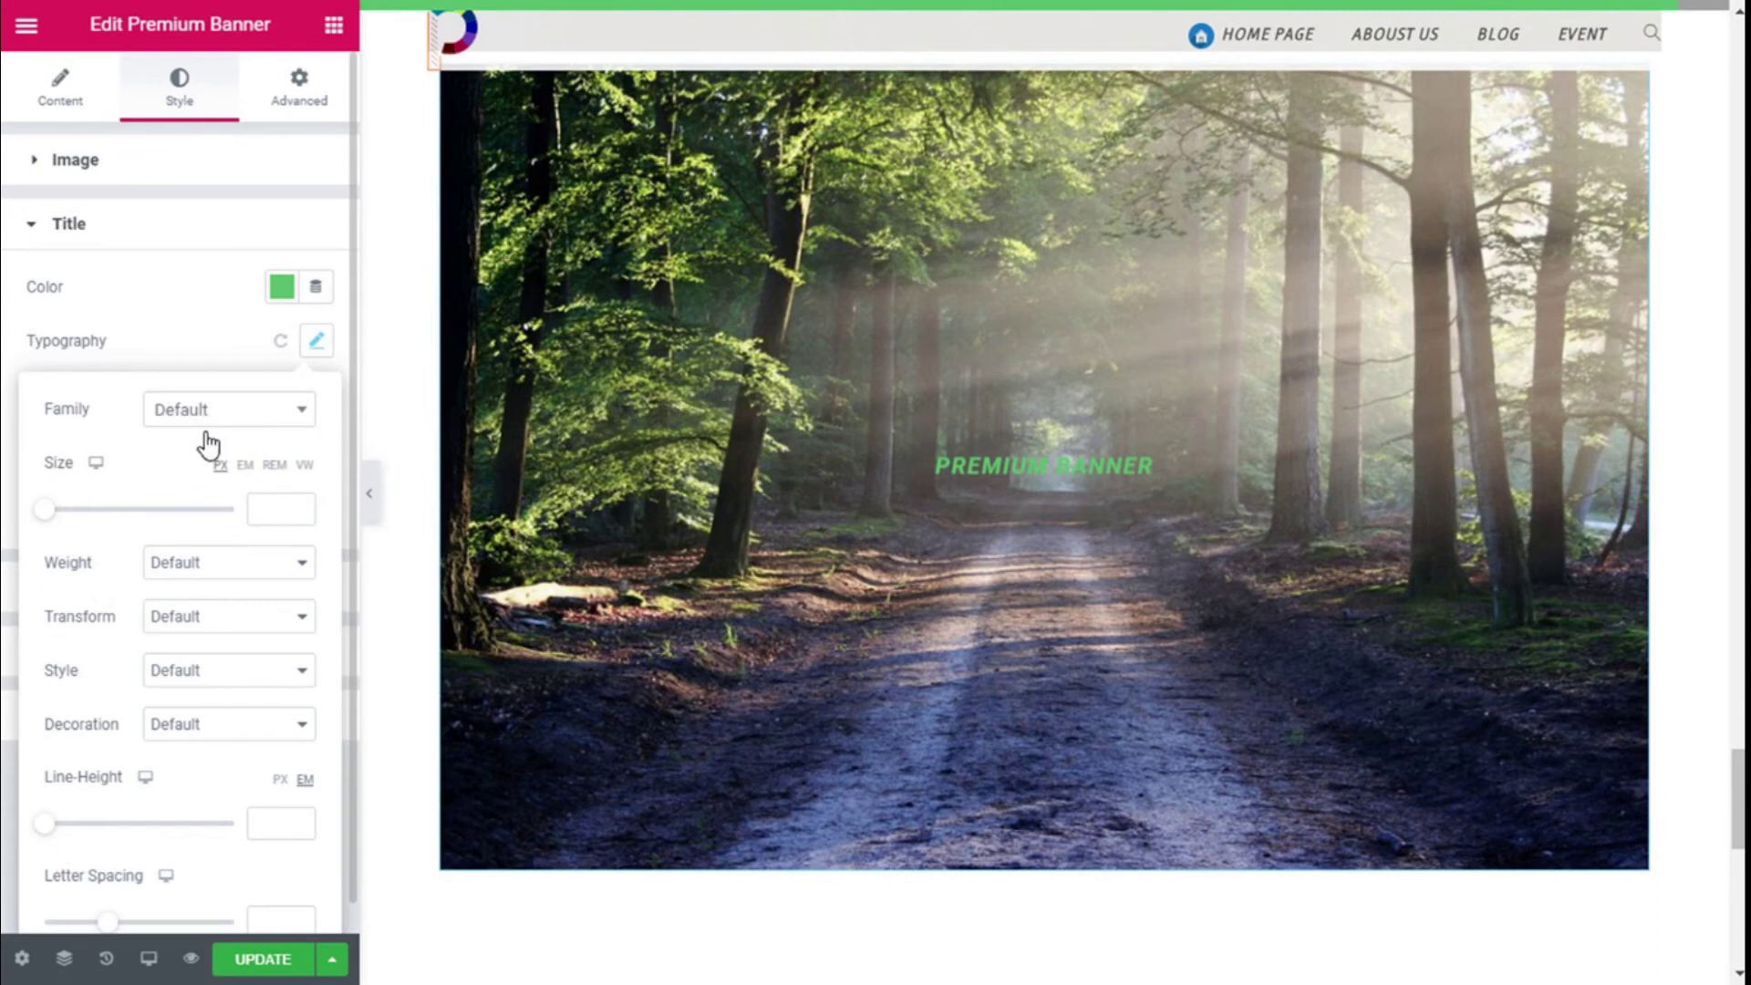
left_click(233, 413)
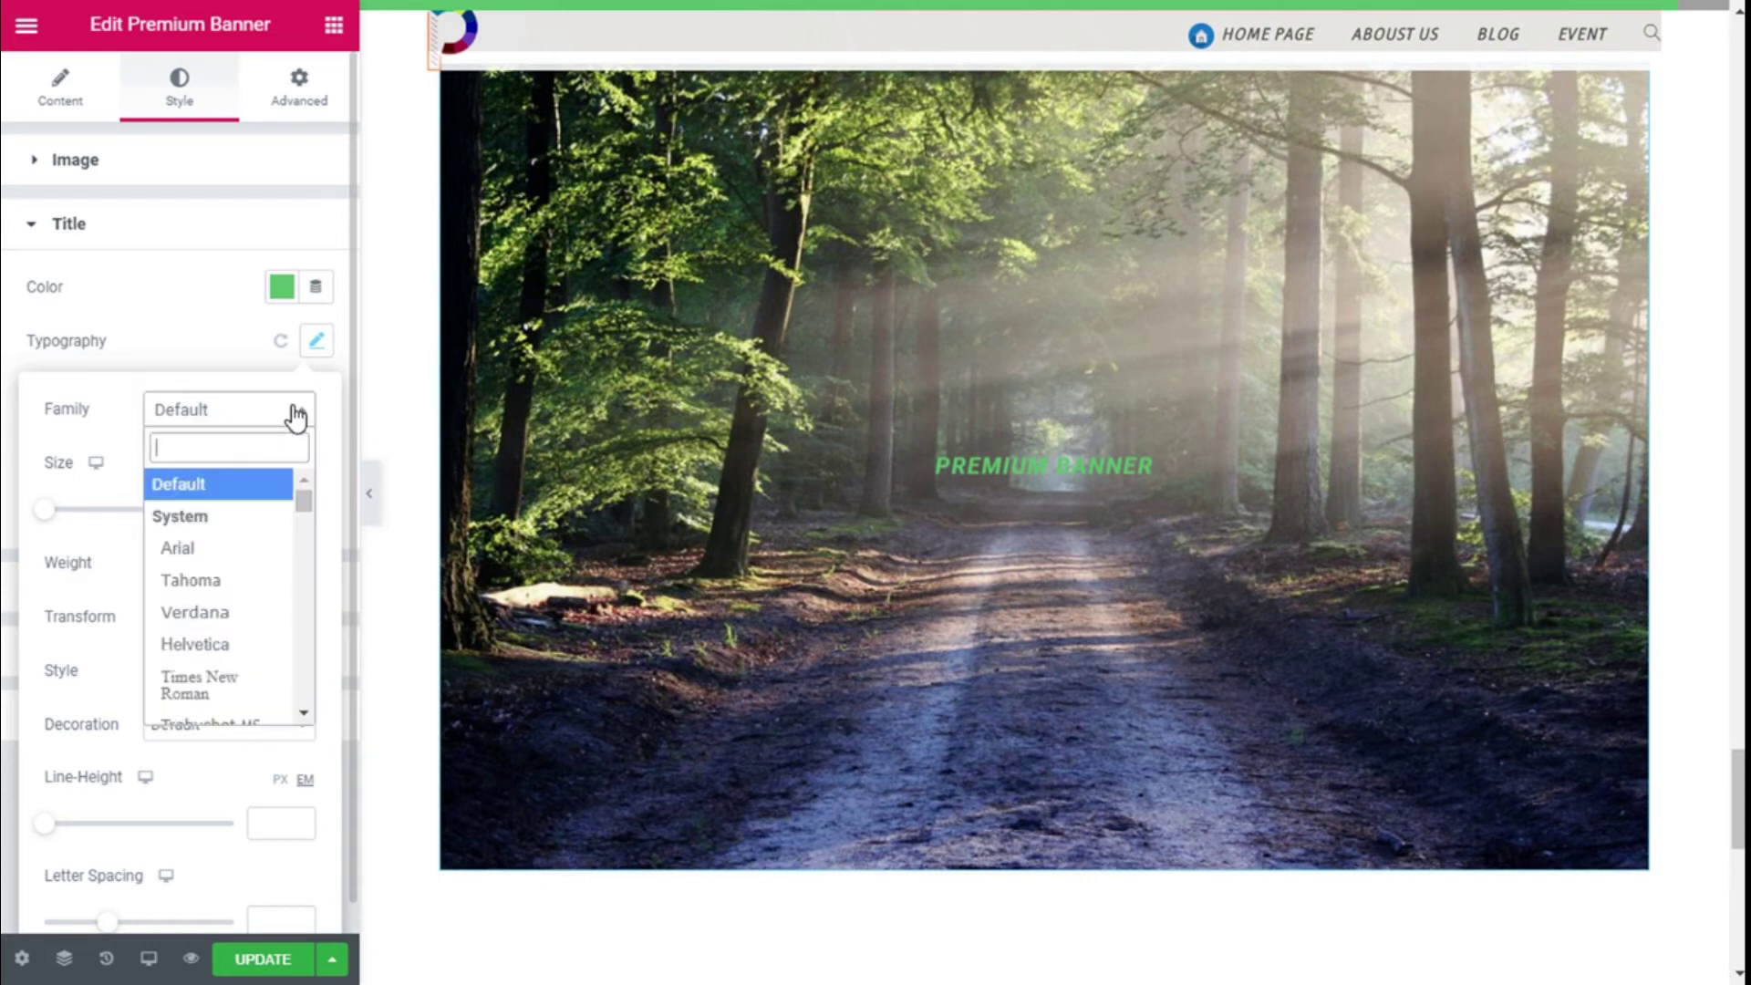
left_click(274, 422)
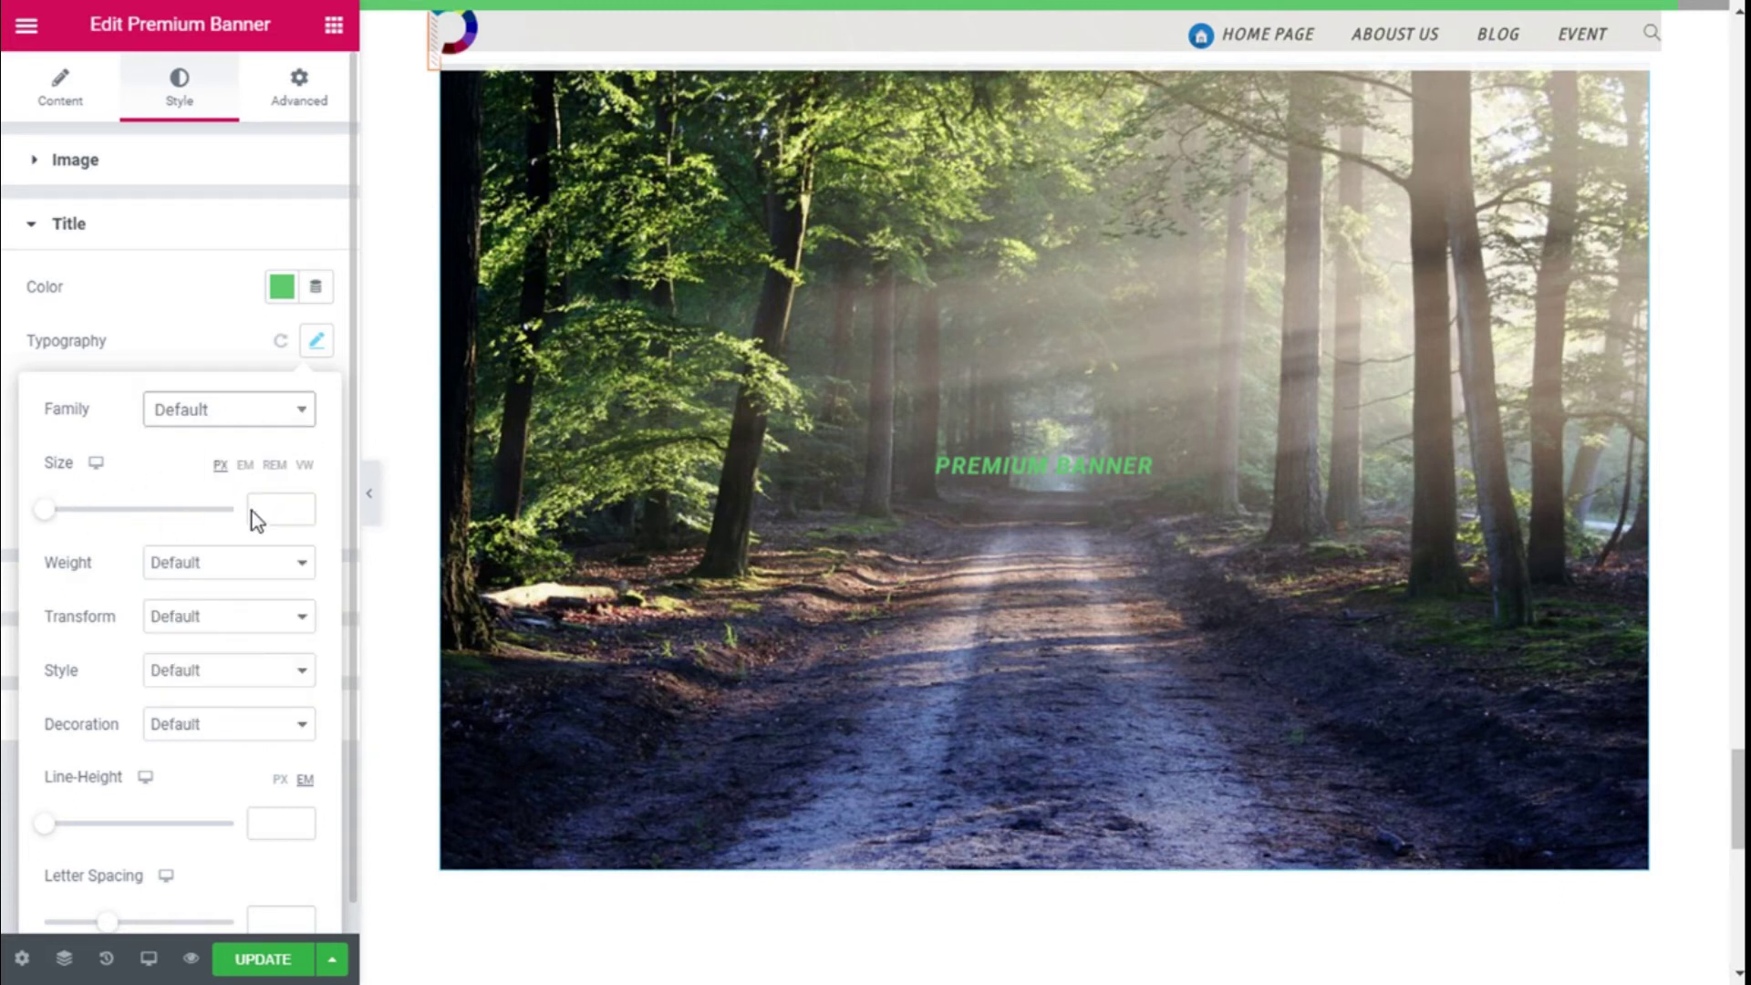
scroll(163, 548, "down", 1)
left_click(203, 529)
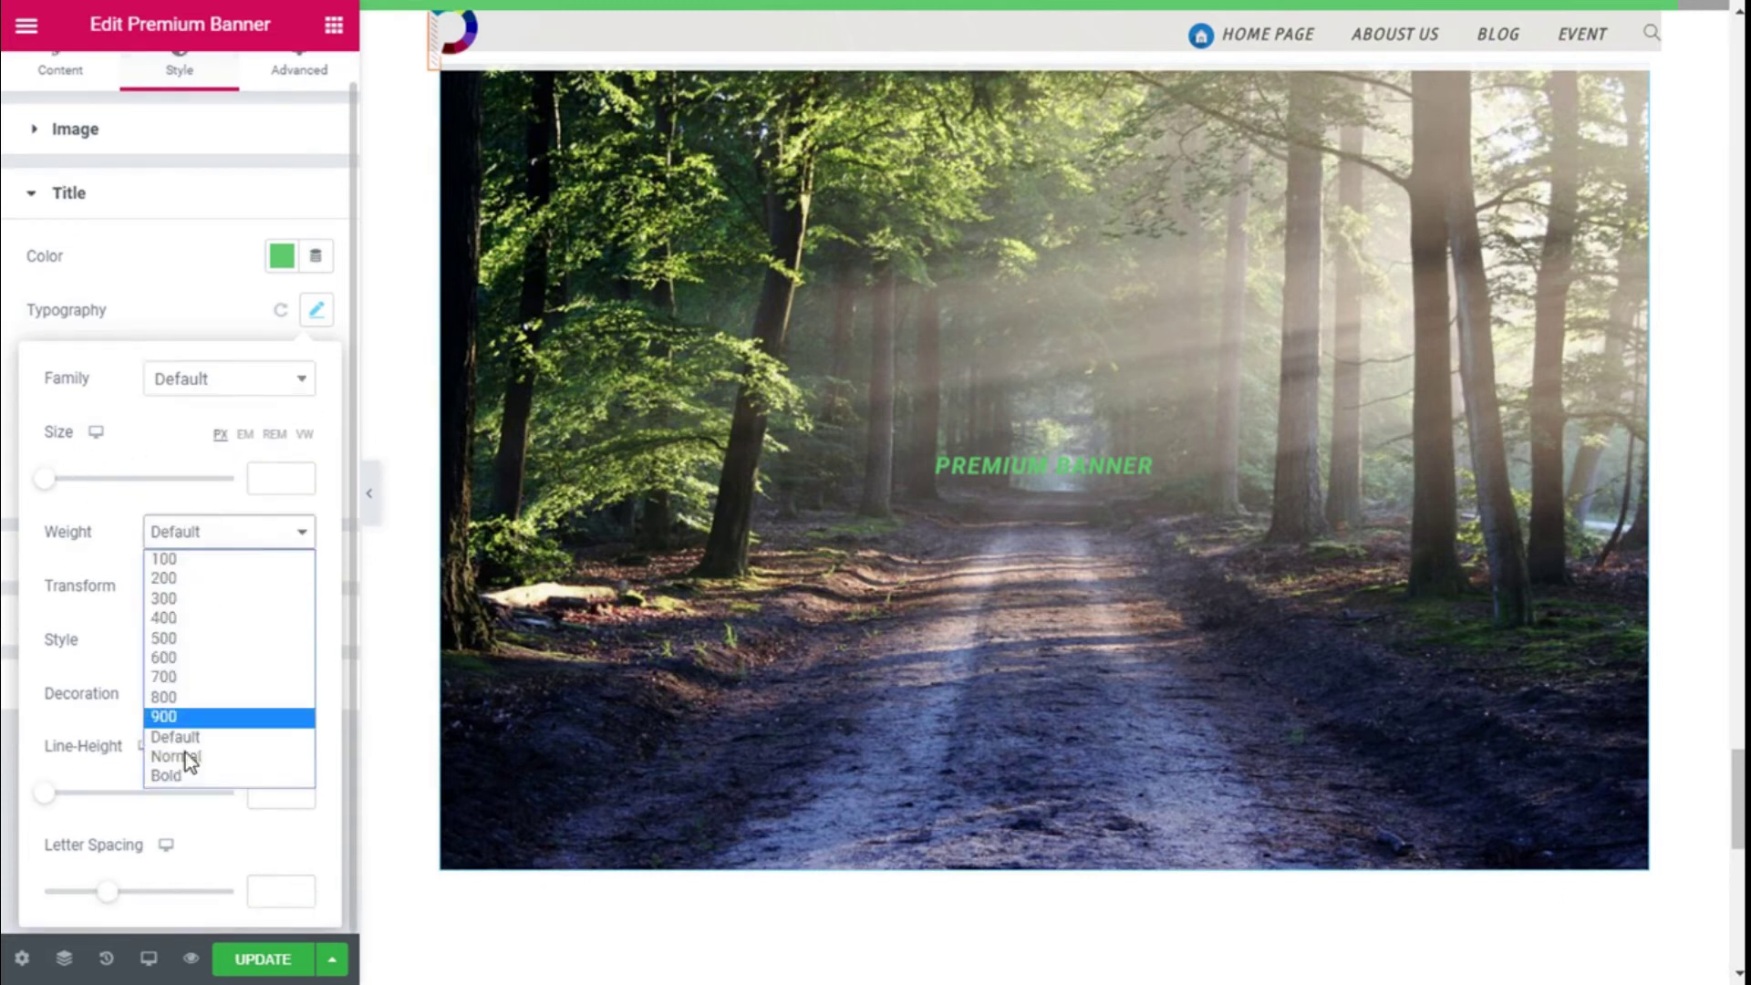
left_click(189, 721)
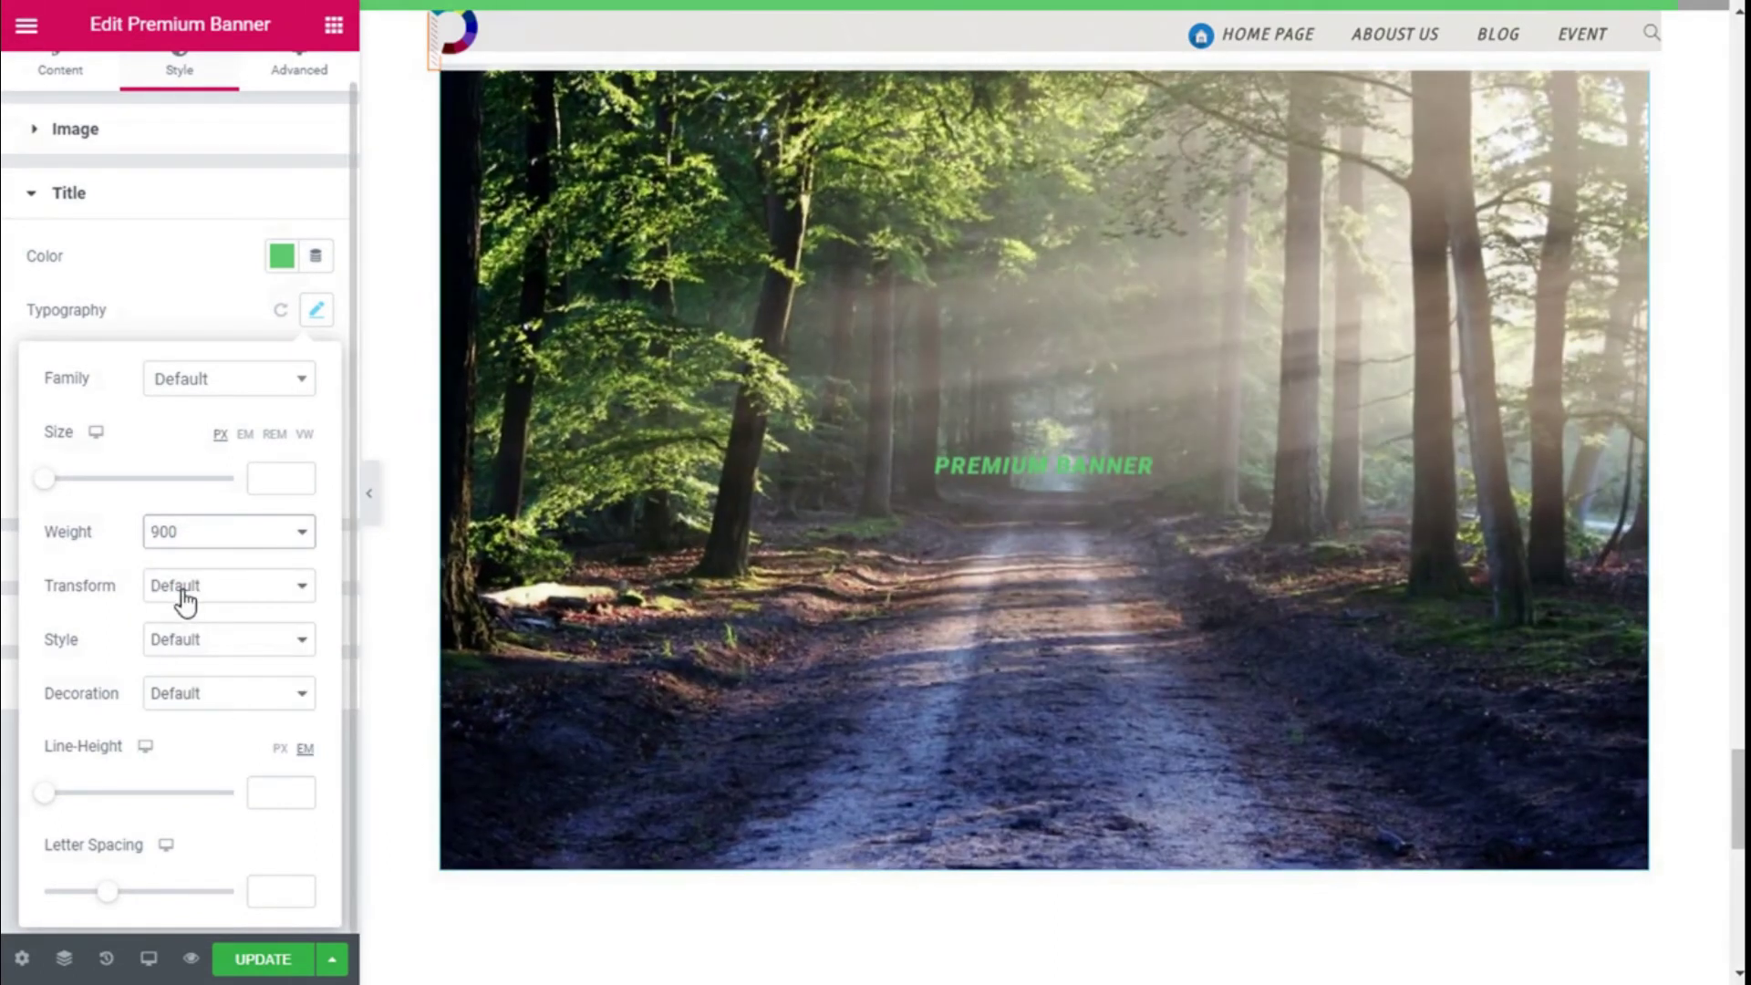
left_click(186, 600)
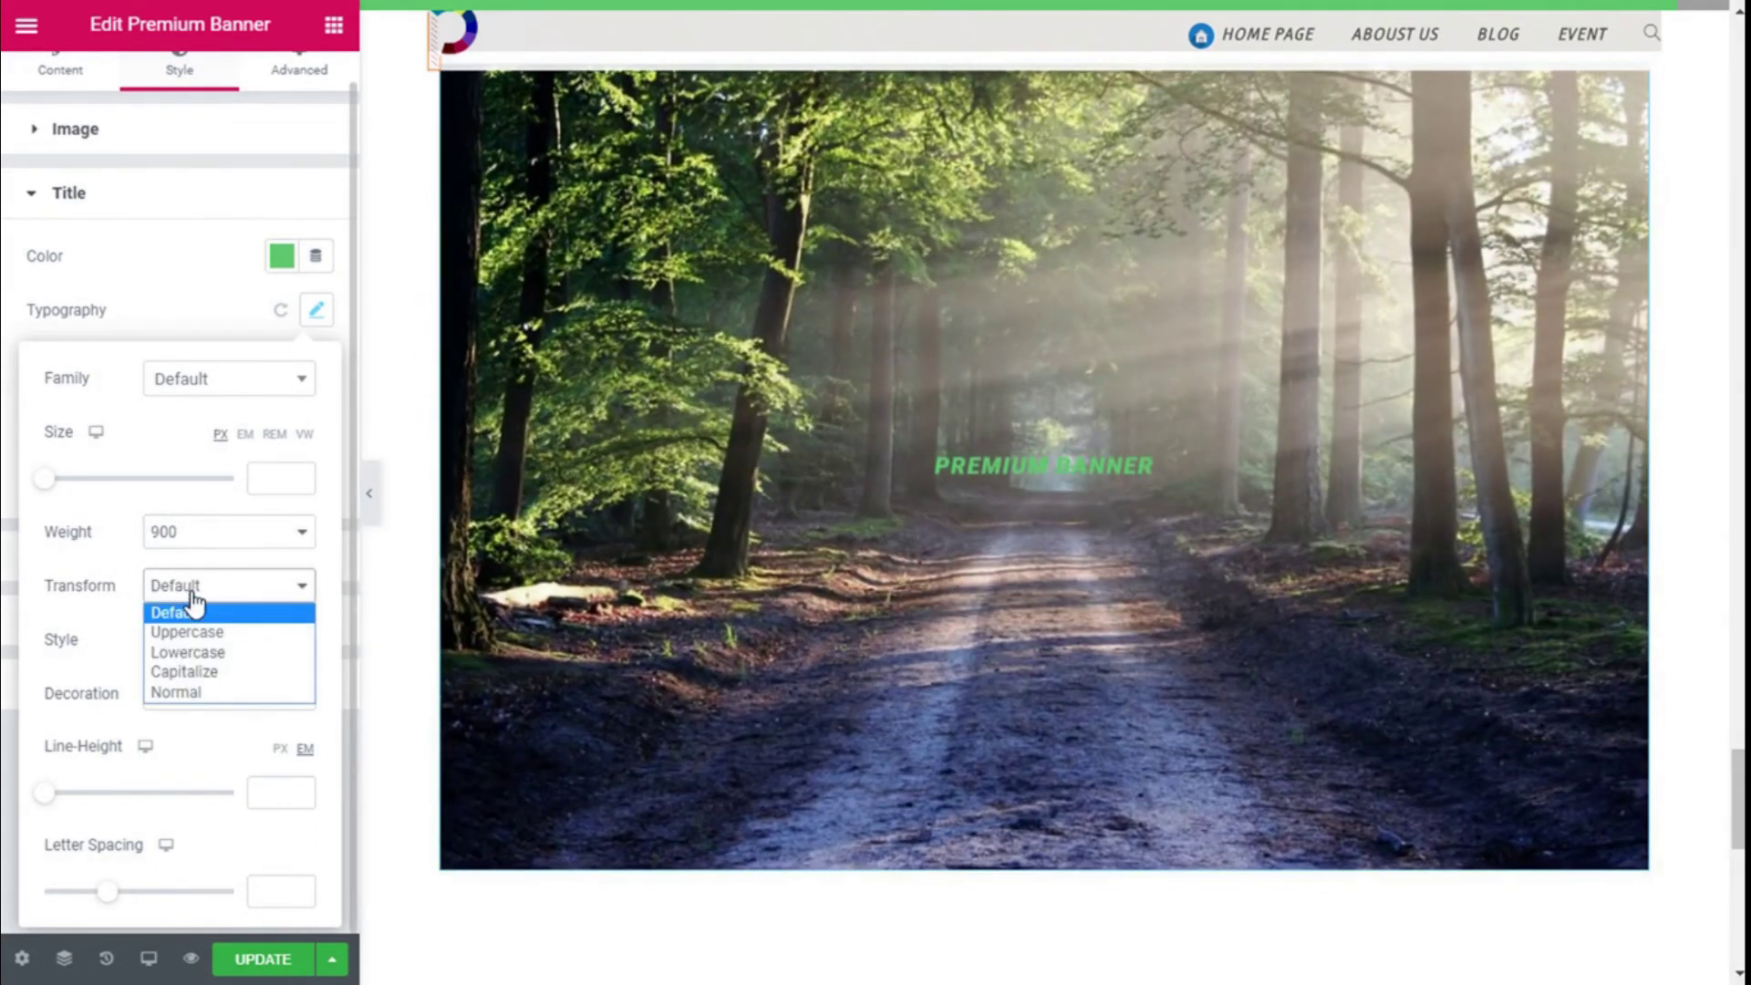
left_click(196, 601)
left_click(185, 643)
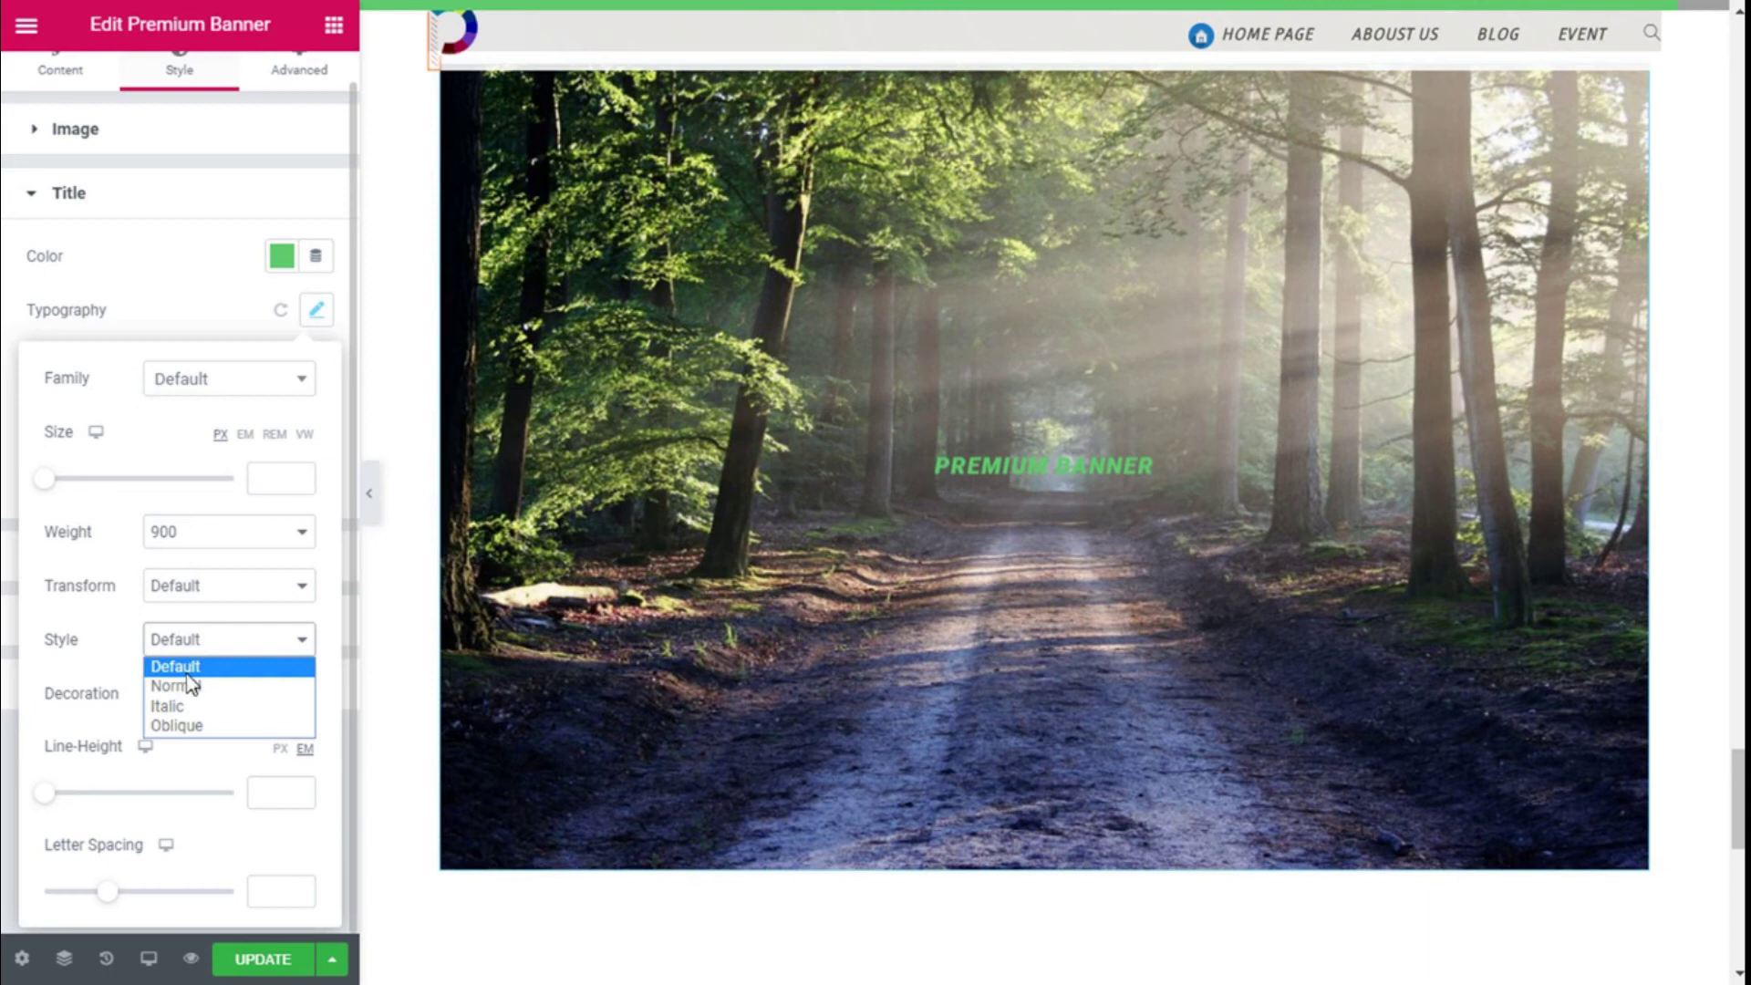
left_click(189, 648)
left_click(187, 702)
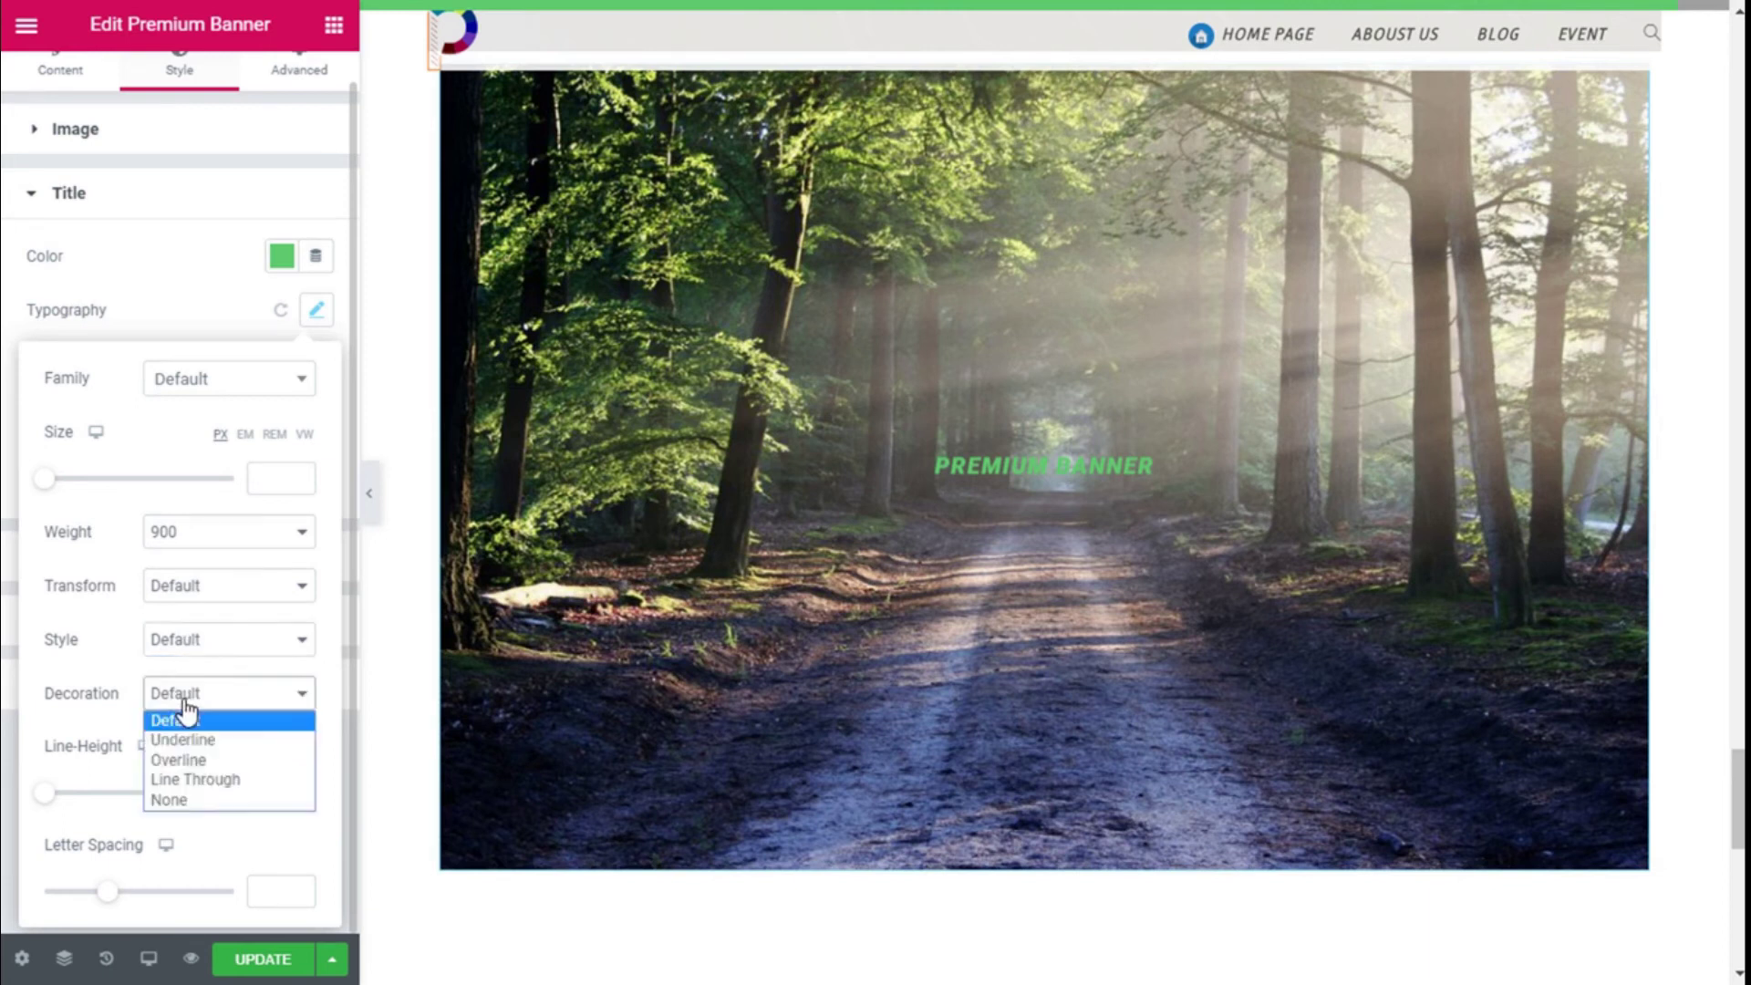
left_click(198, 719)
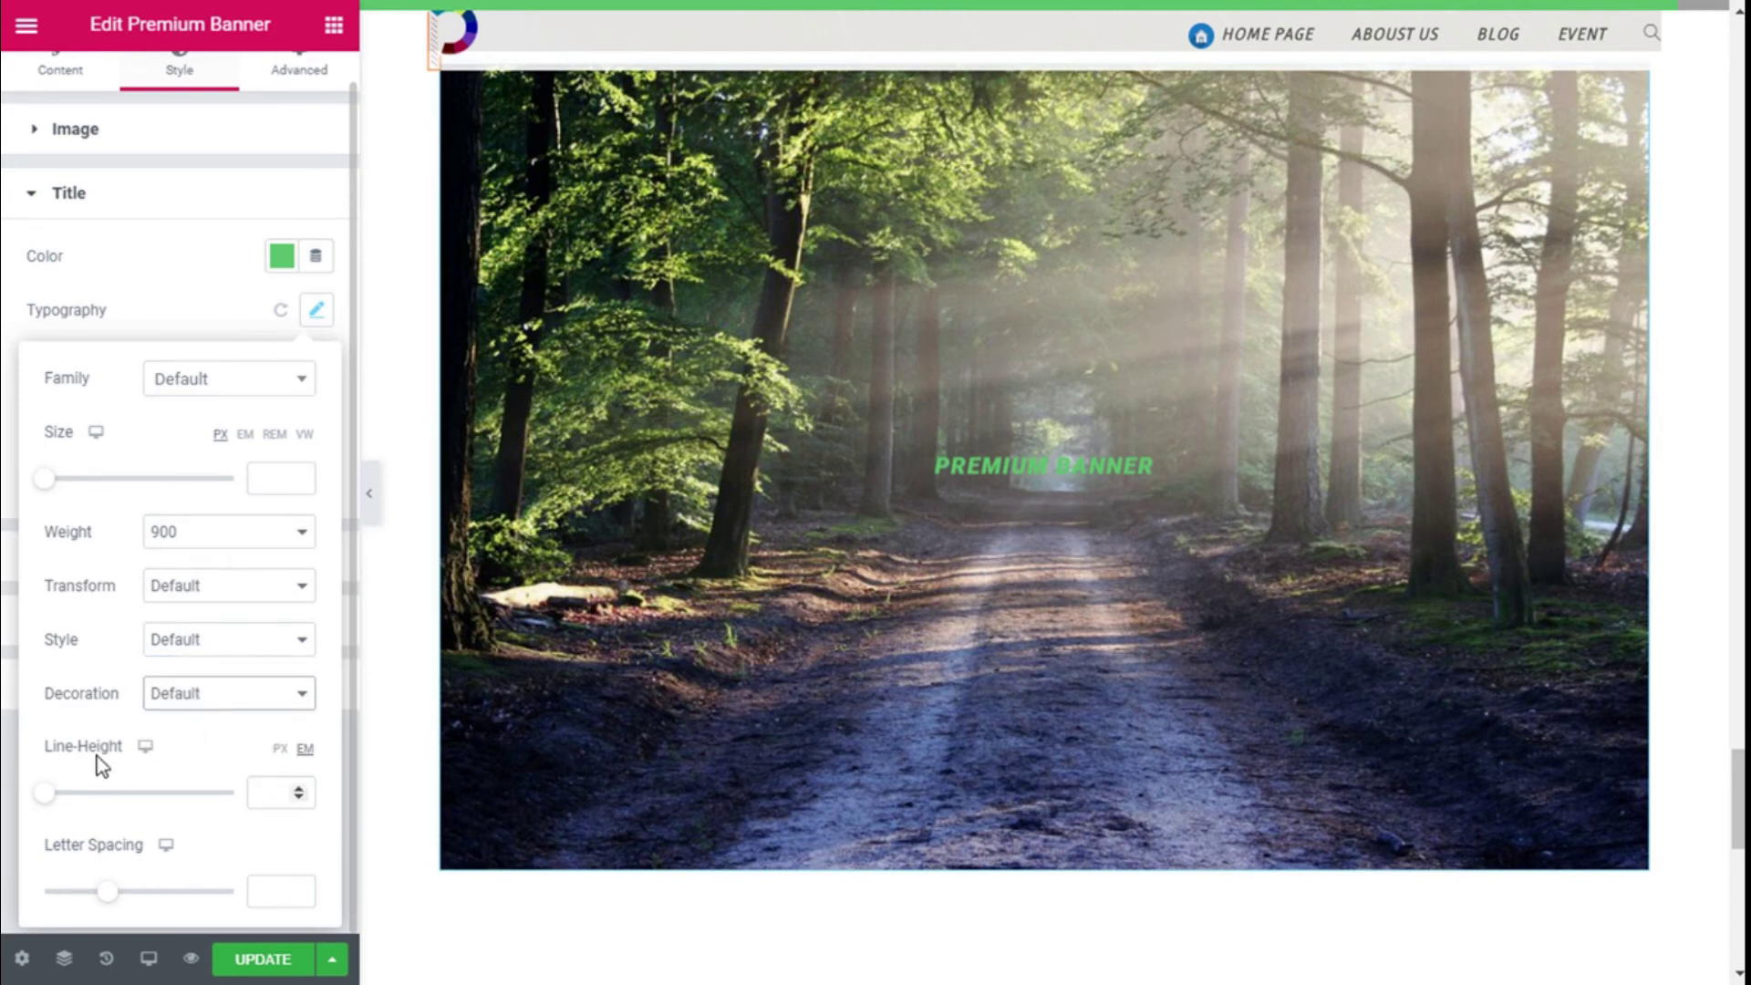
left_click(317, 311)
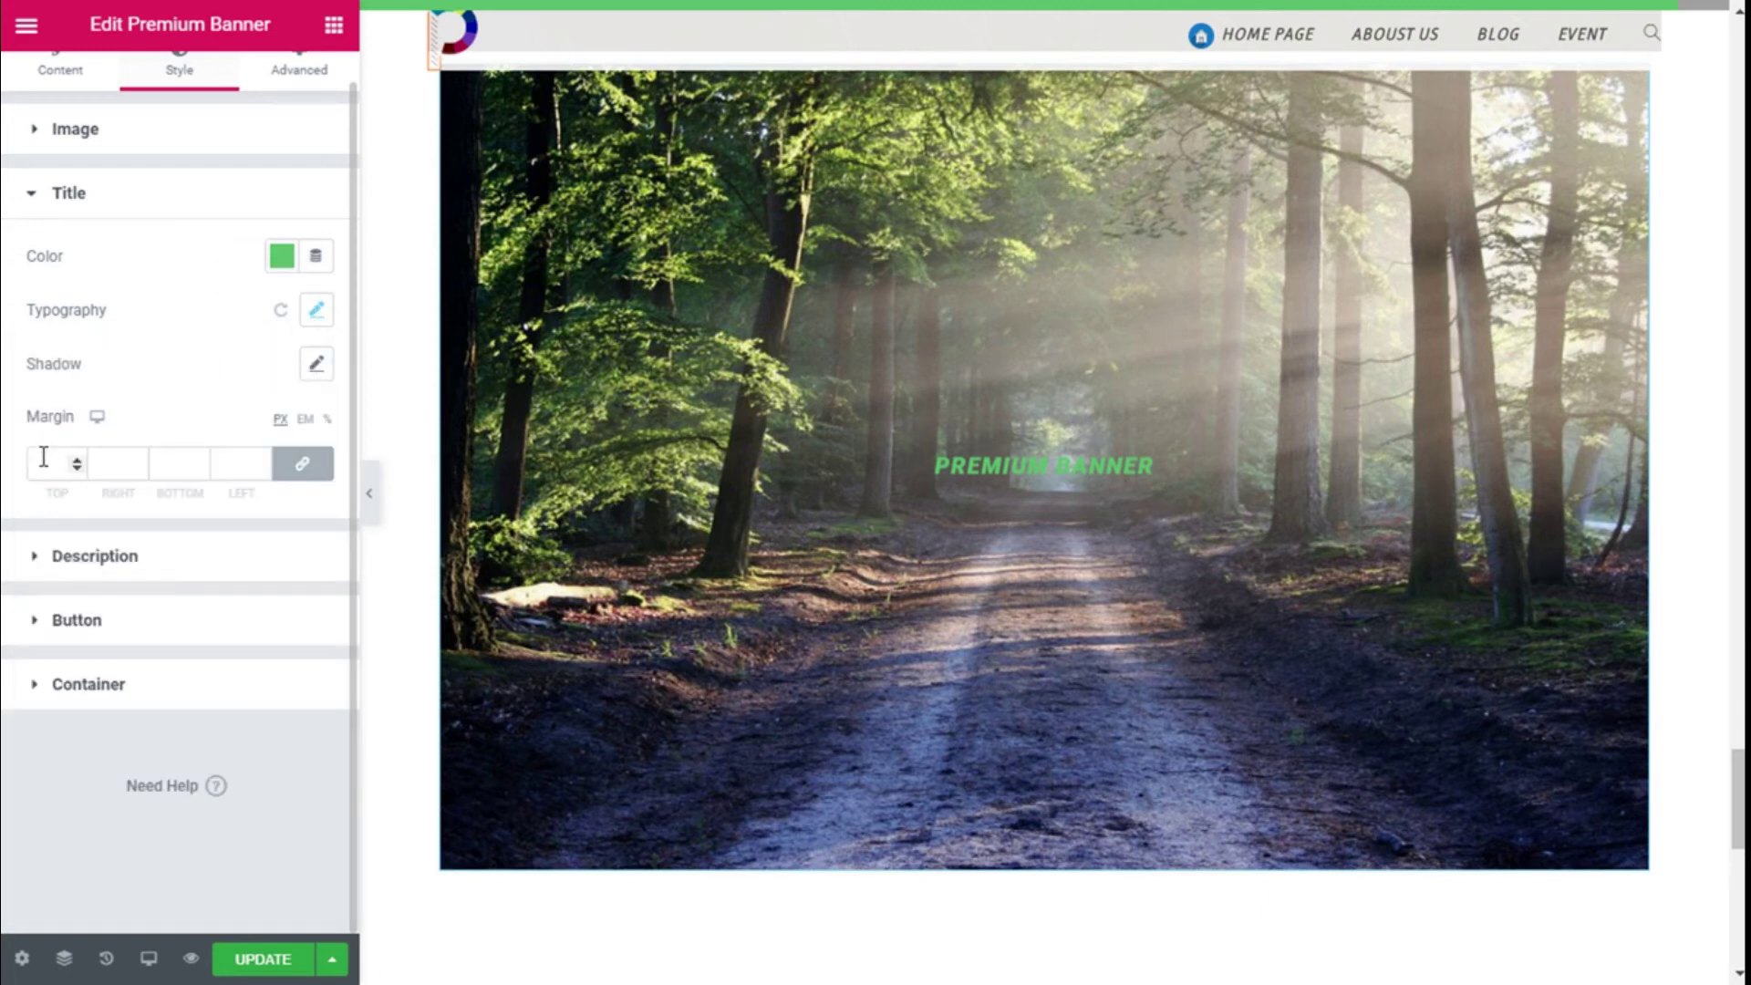
left_click(105, 212)
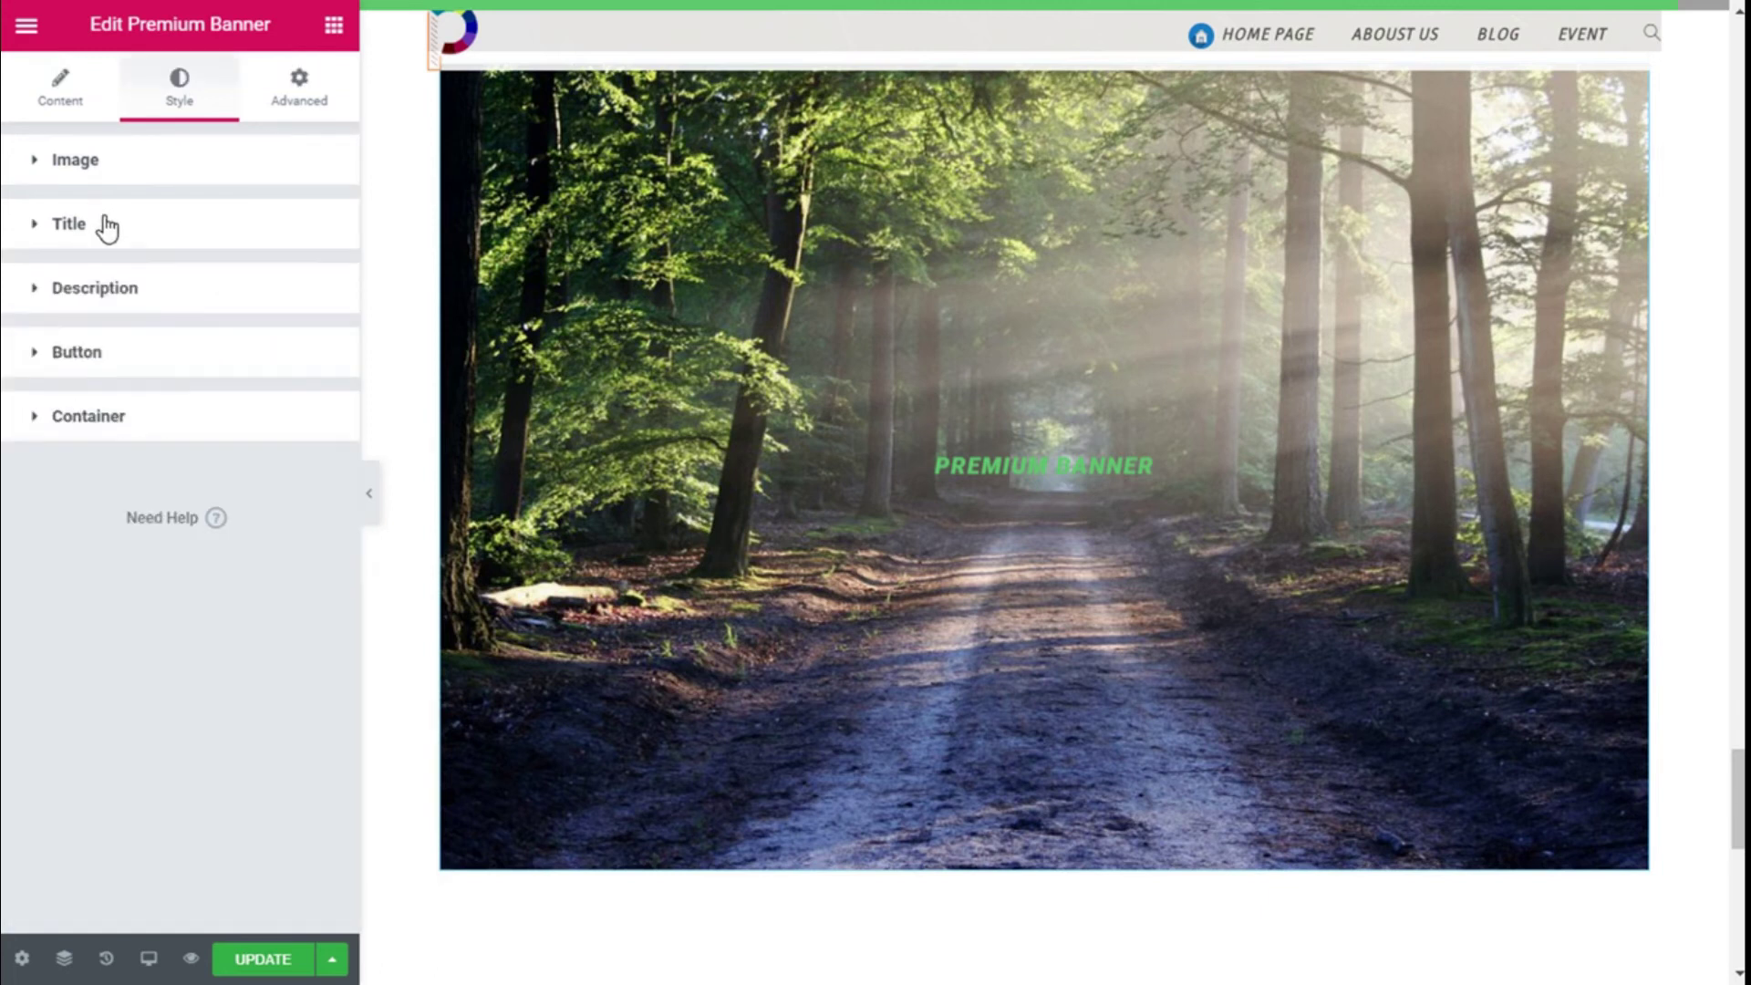
Set the banner Description colour to white in the Style tab.
left_click(106, 288)
mouse_move(969, 638)
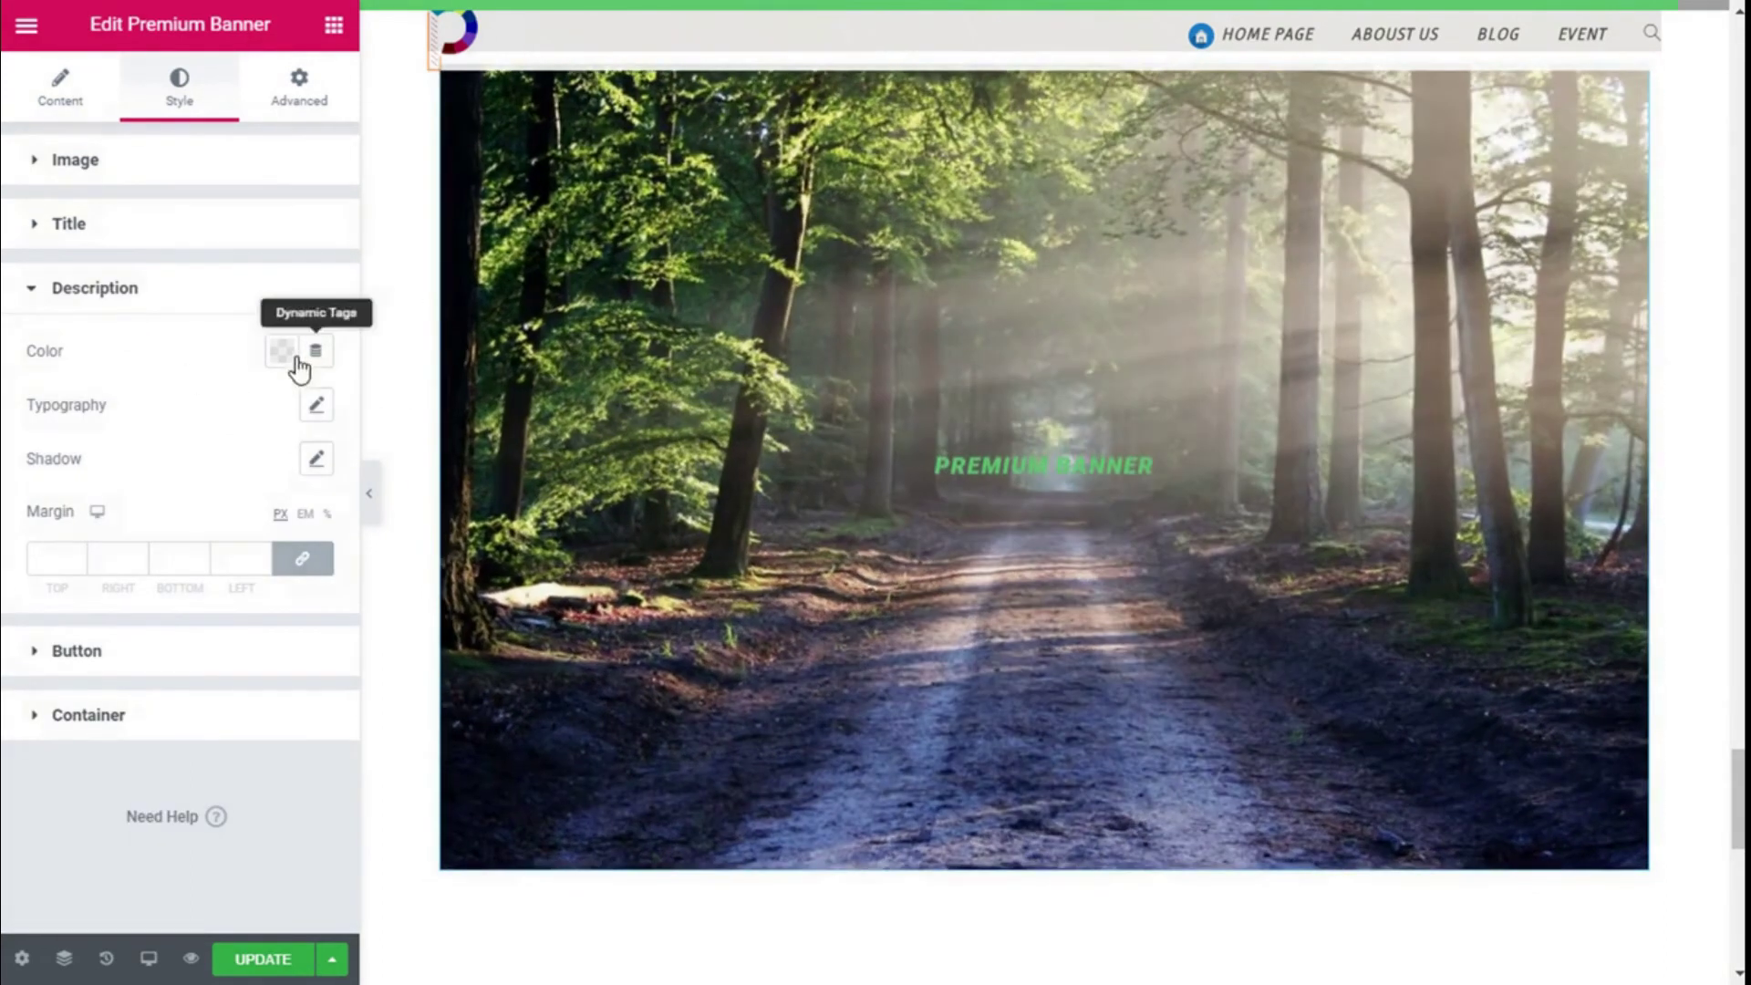
left_click(282, 353)
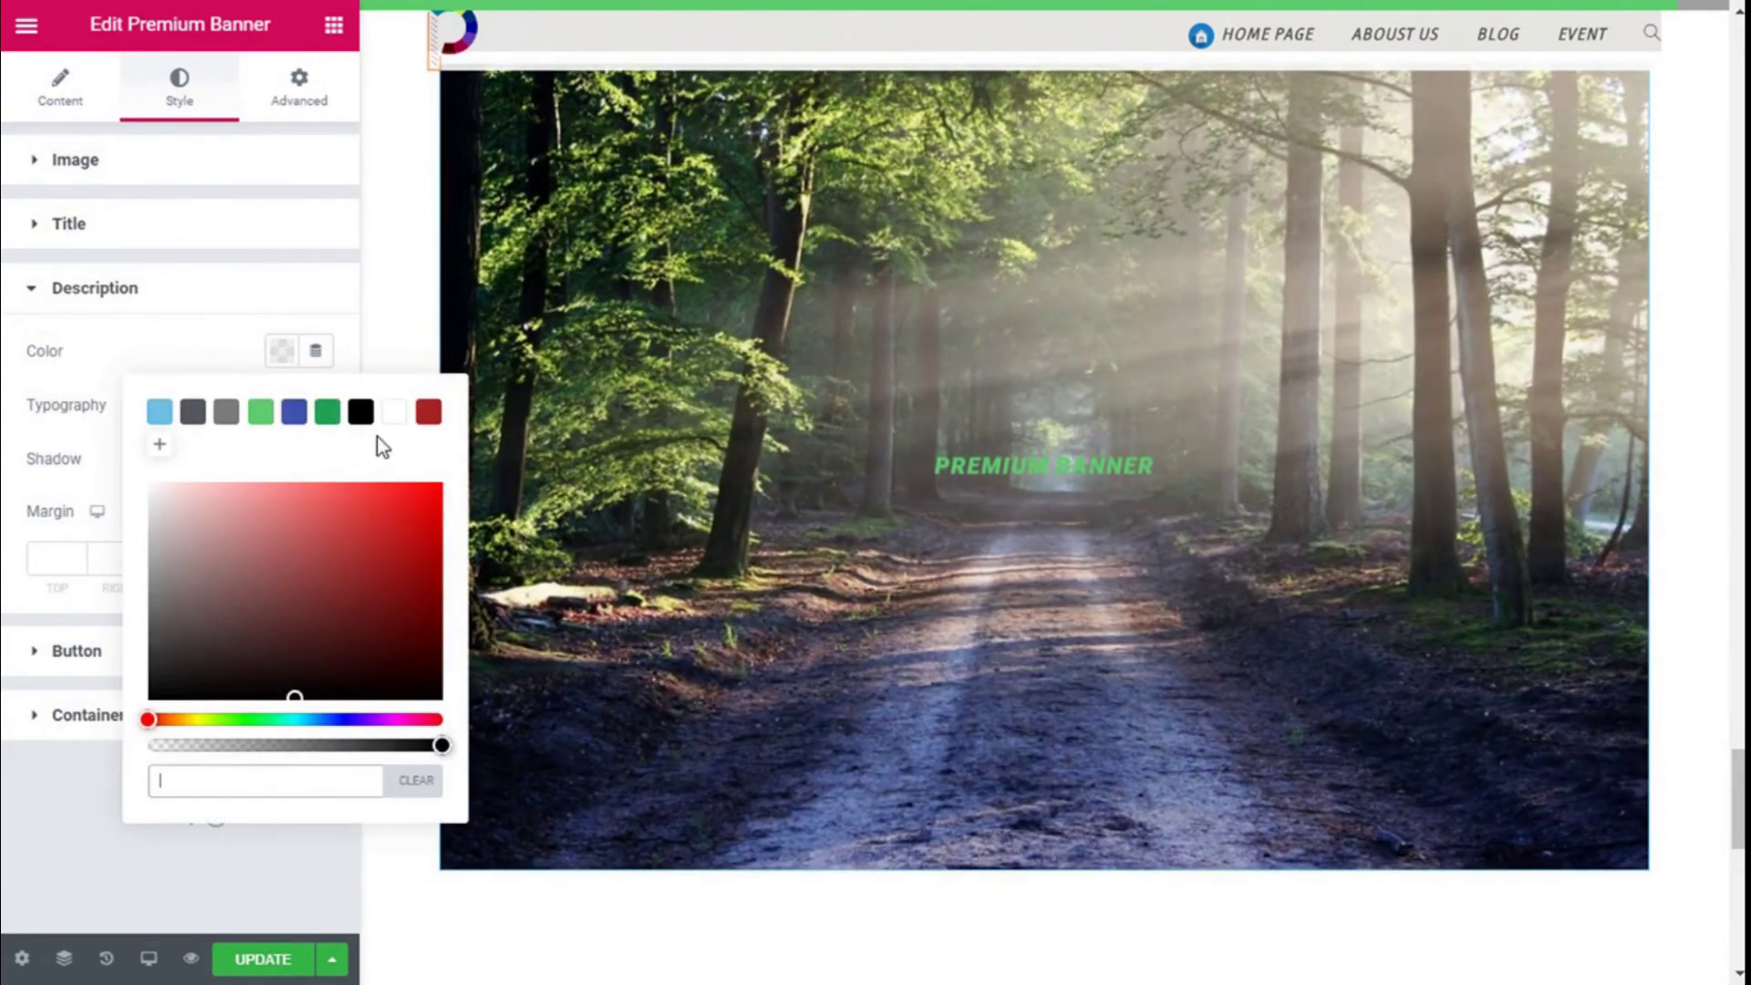
left_click(390, 421)
left_click(285, 362)
mouse_move(729, 611)
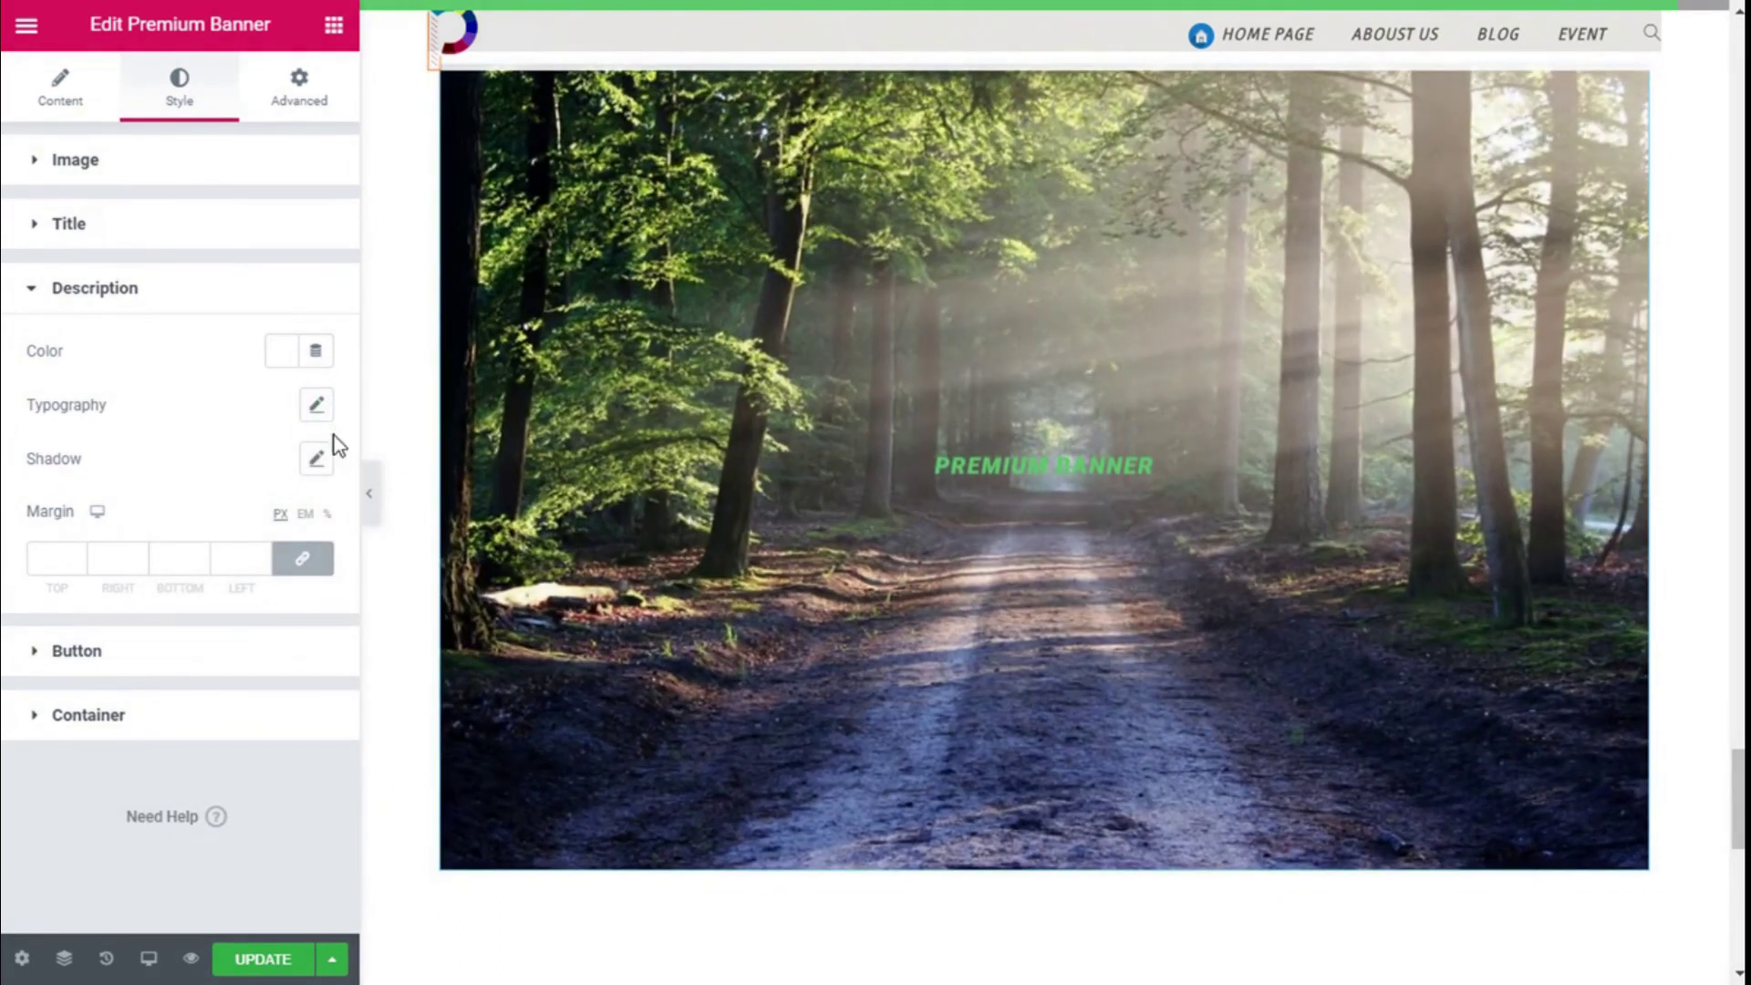
left_click(207, 303)
Make the button text white (#FFFFFF) and its hover text green.
left_click(187, 352)
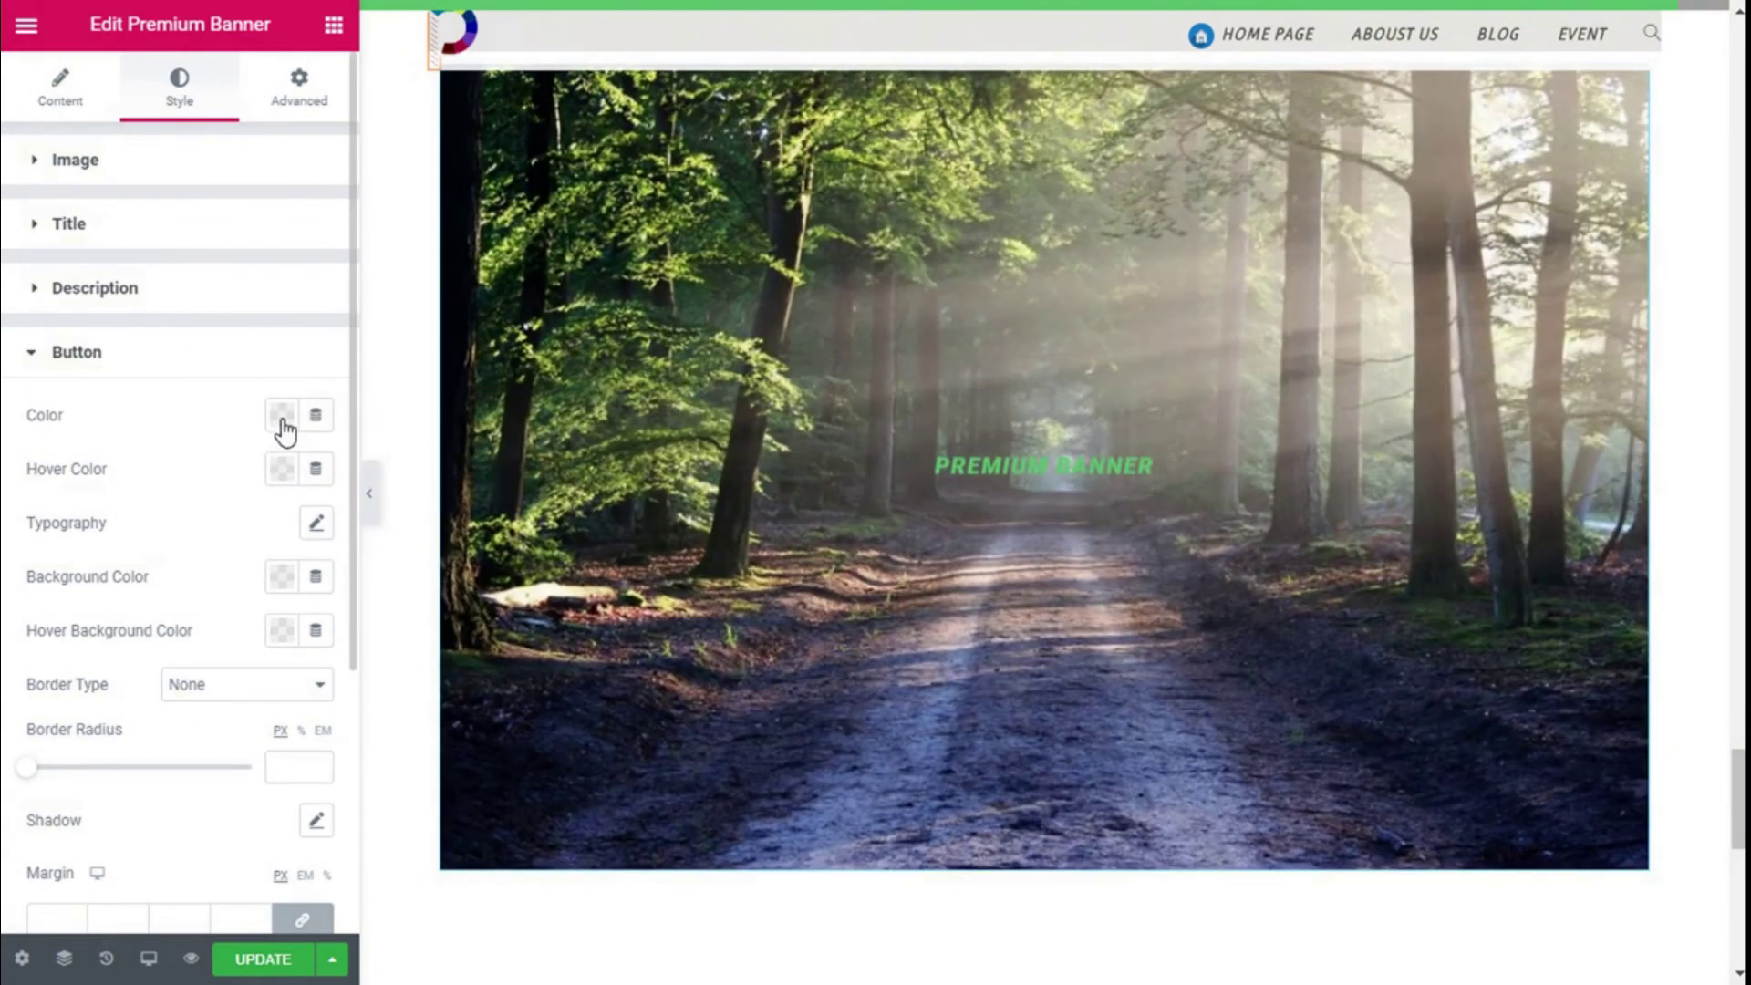
left_click(280, 418)
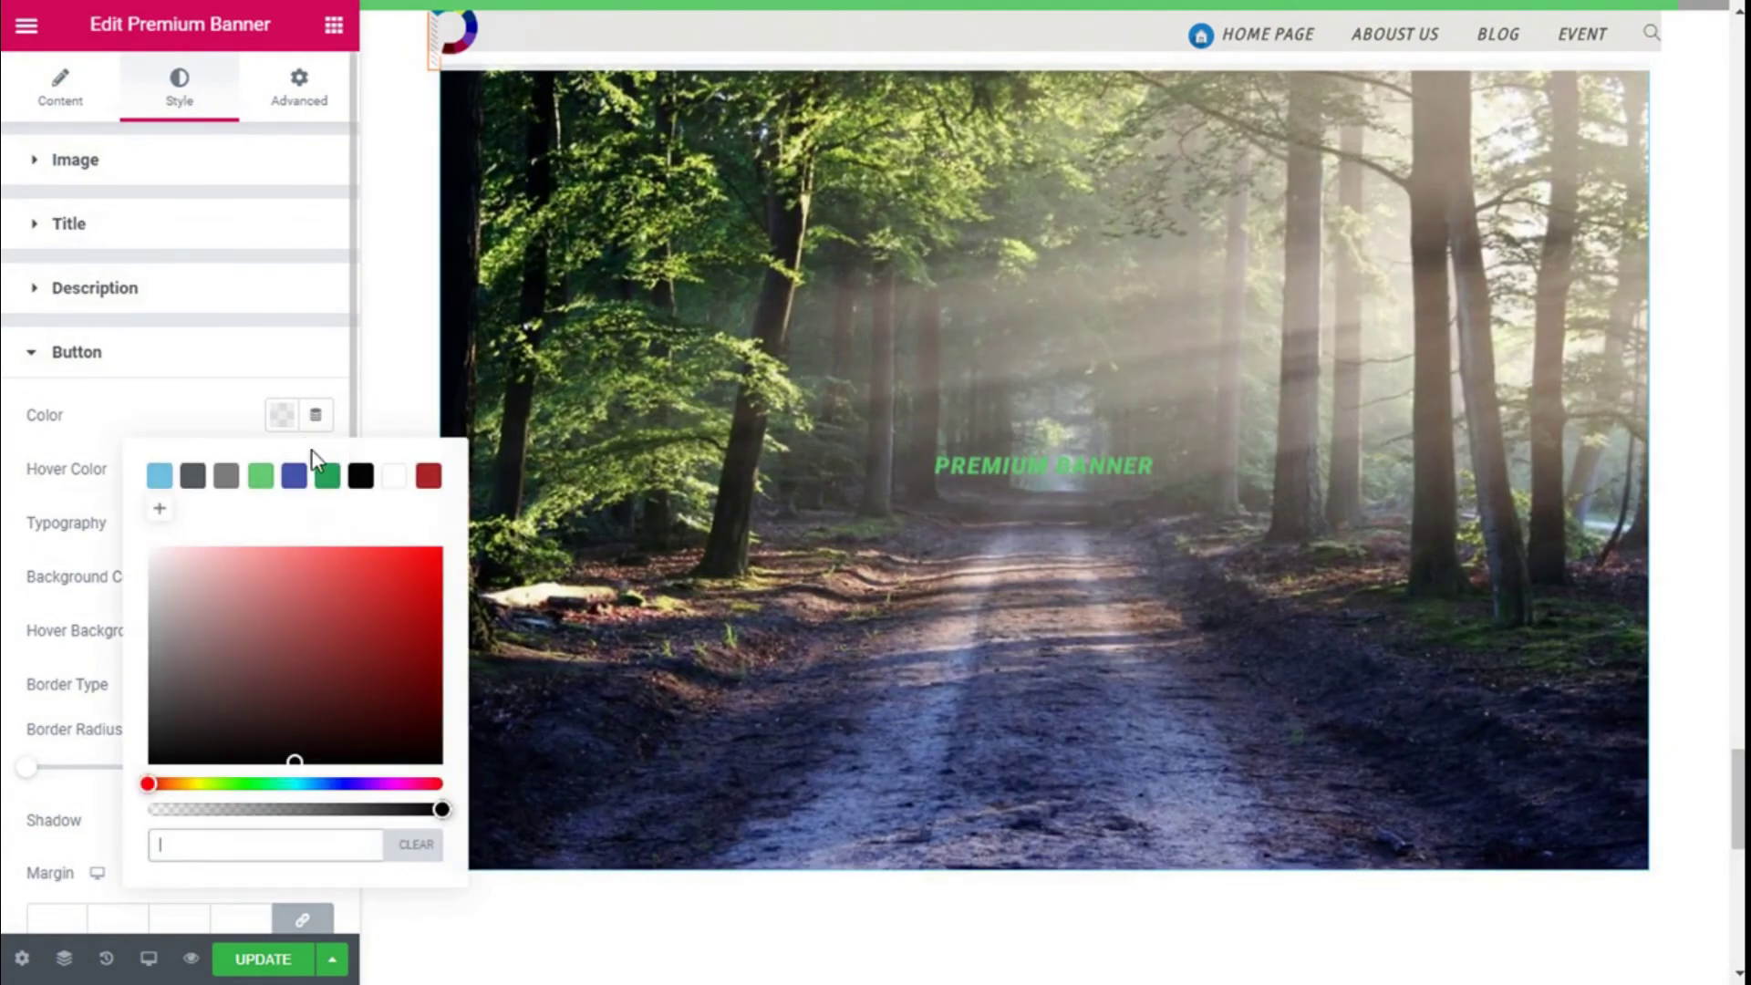
left_click(394, 476)
left_click(268, 425)
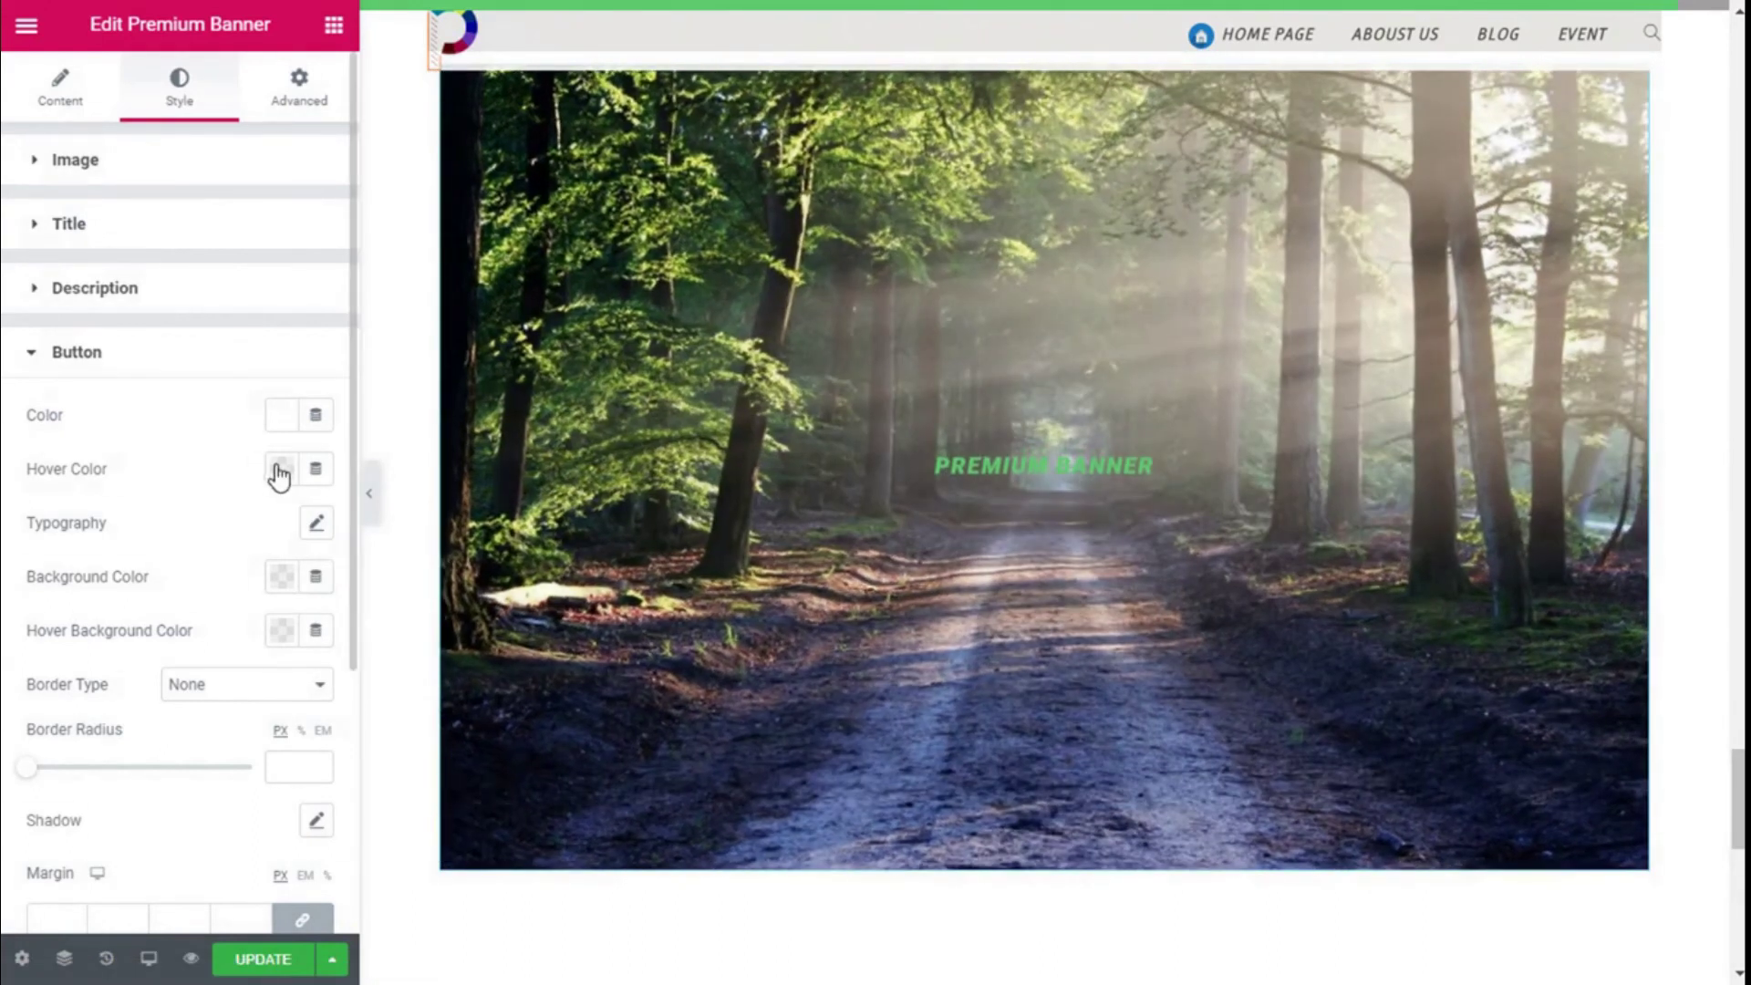
left_click(280, 470)
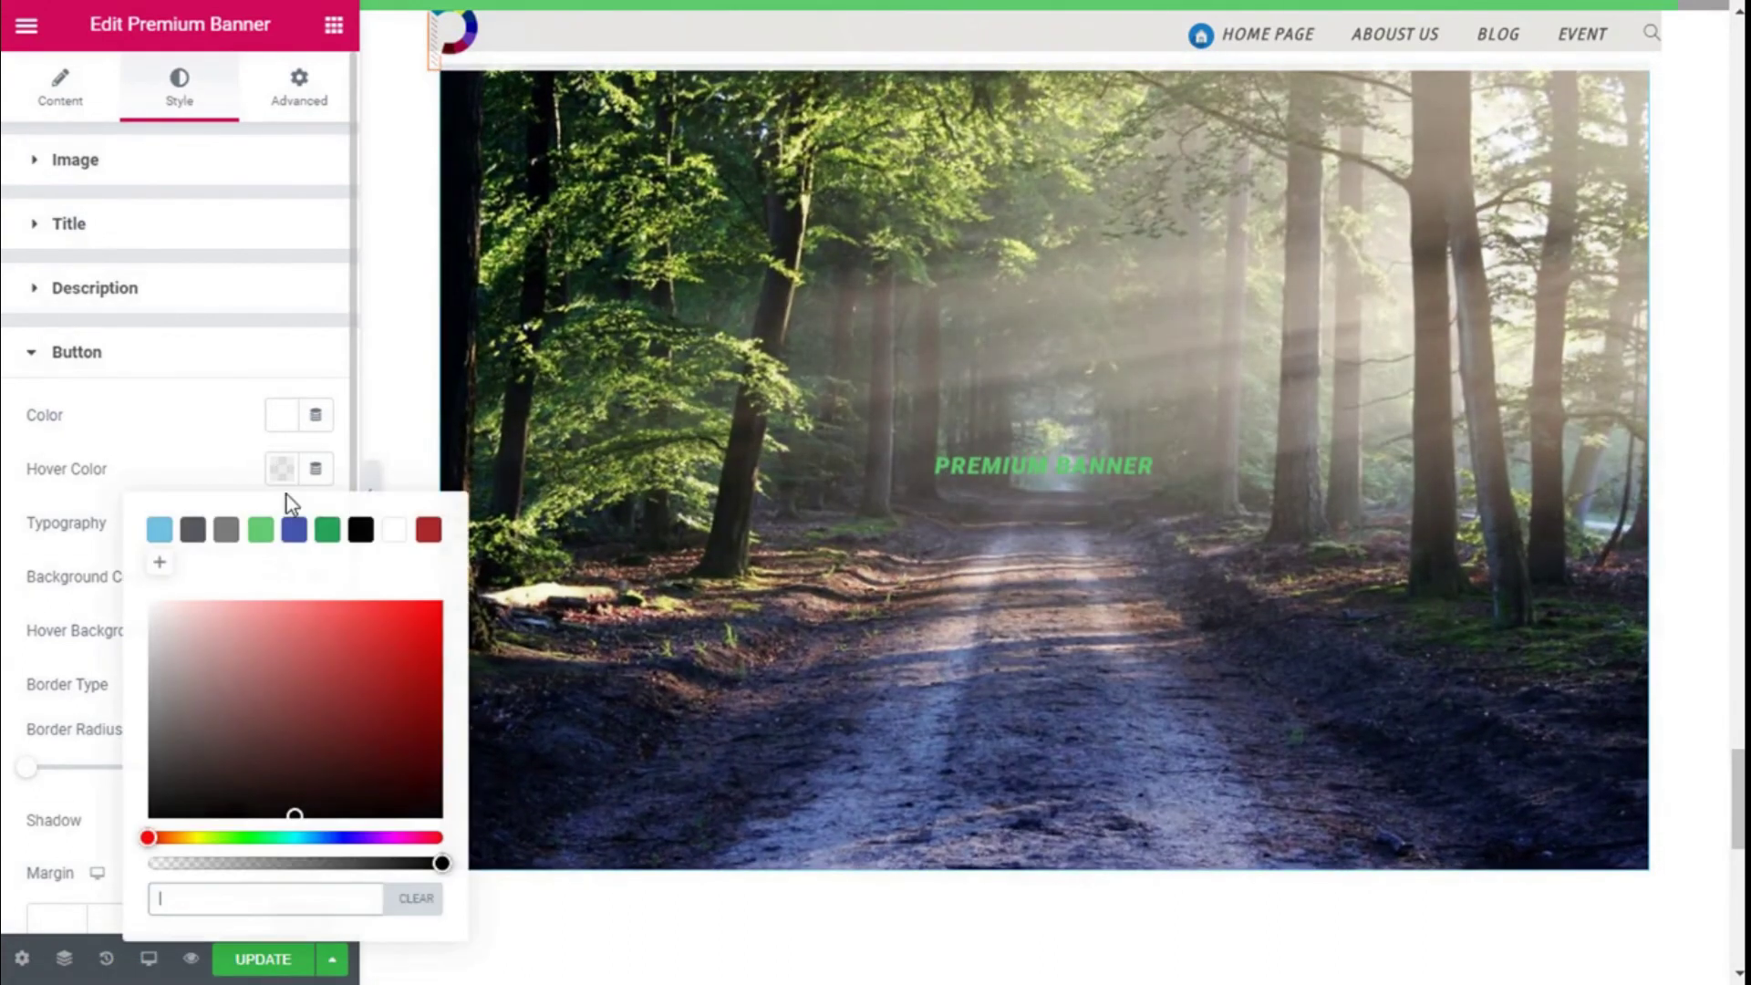
left_click(262, 534)
left_click(282, 469)
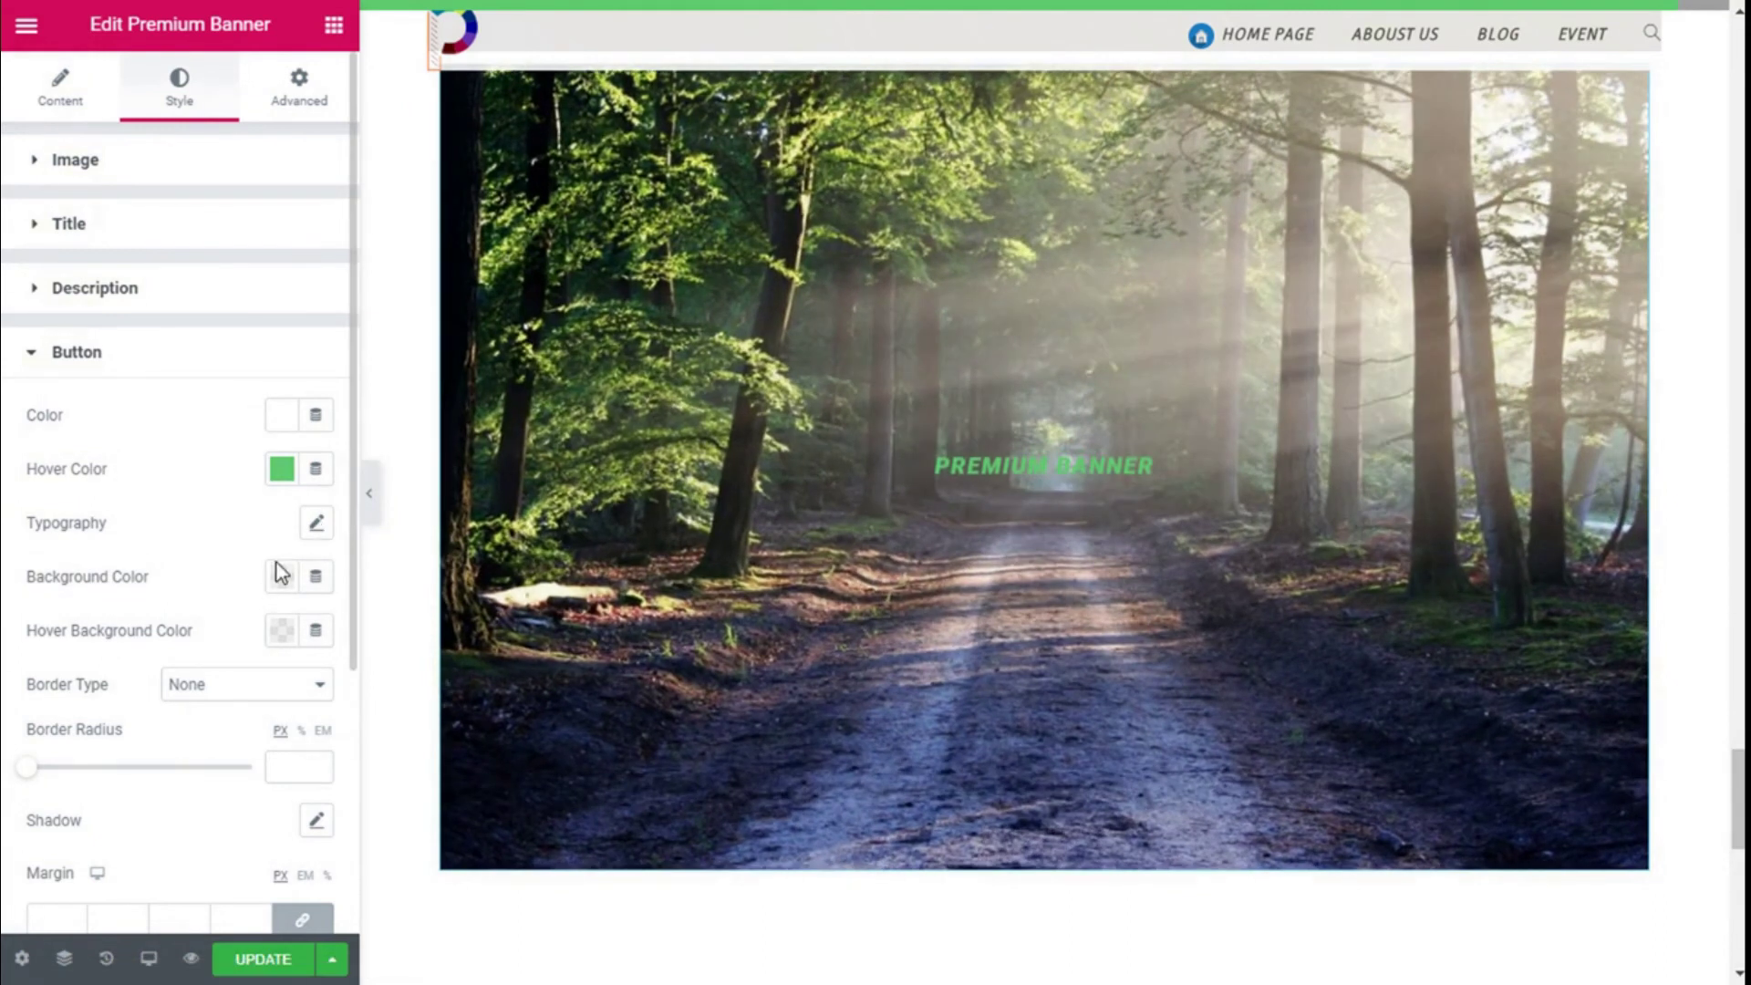
Give the button a #61CE70 light green background and a white hover background.
left_click(280, 573)
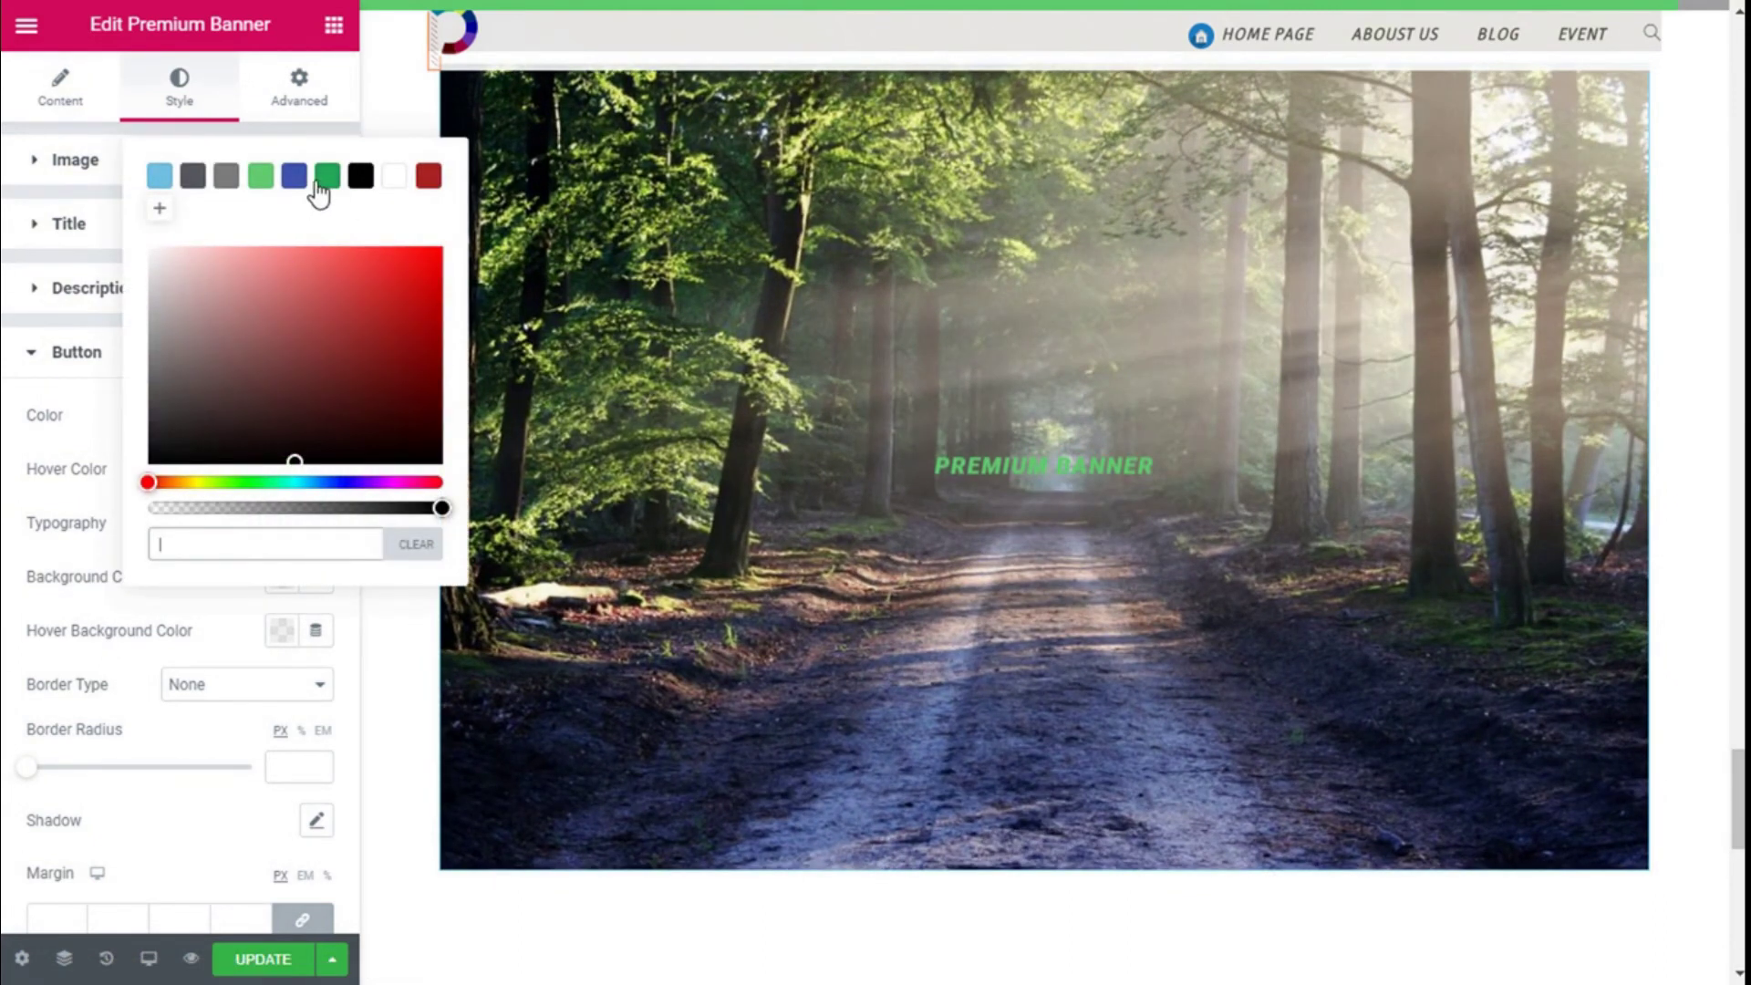
left_click(264, 183)
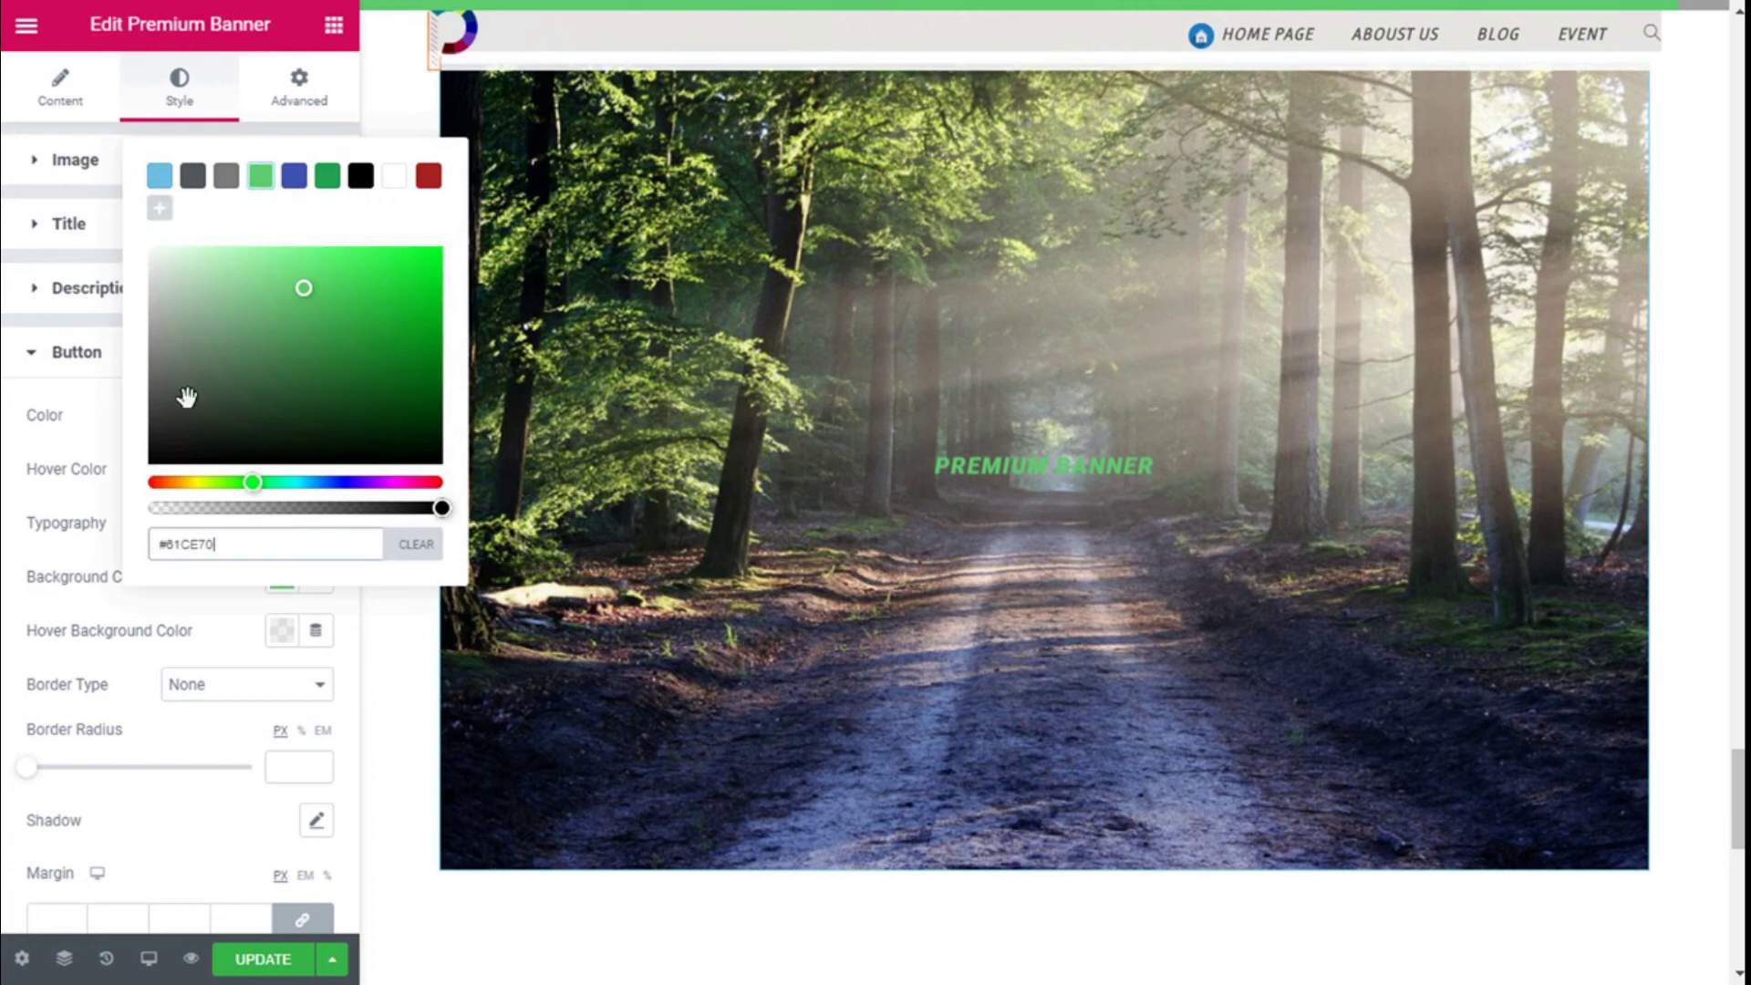
left_click(55, 550)
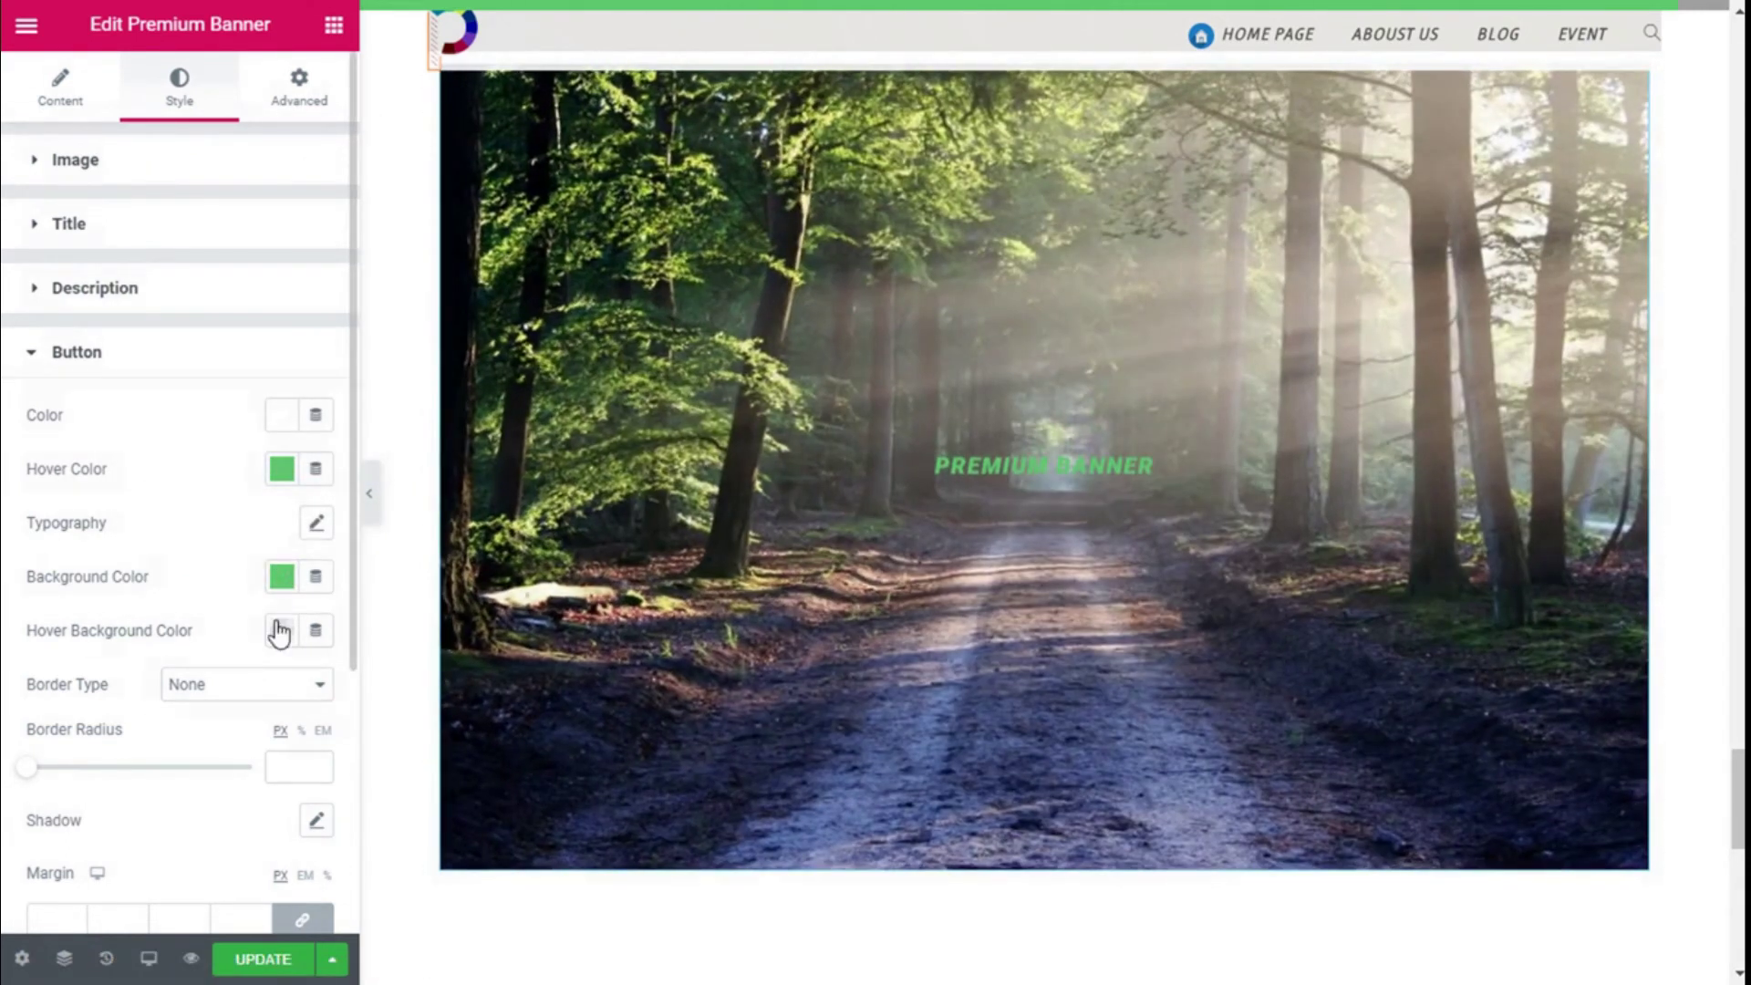
left_click(281, 630)
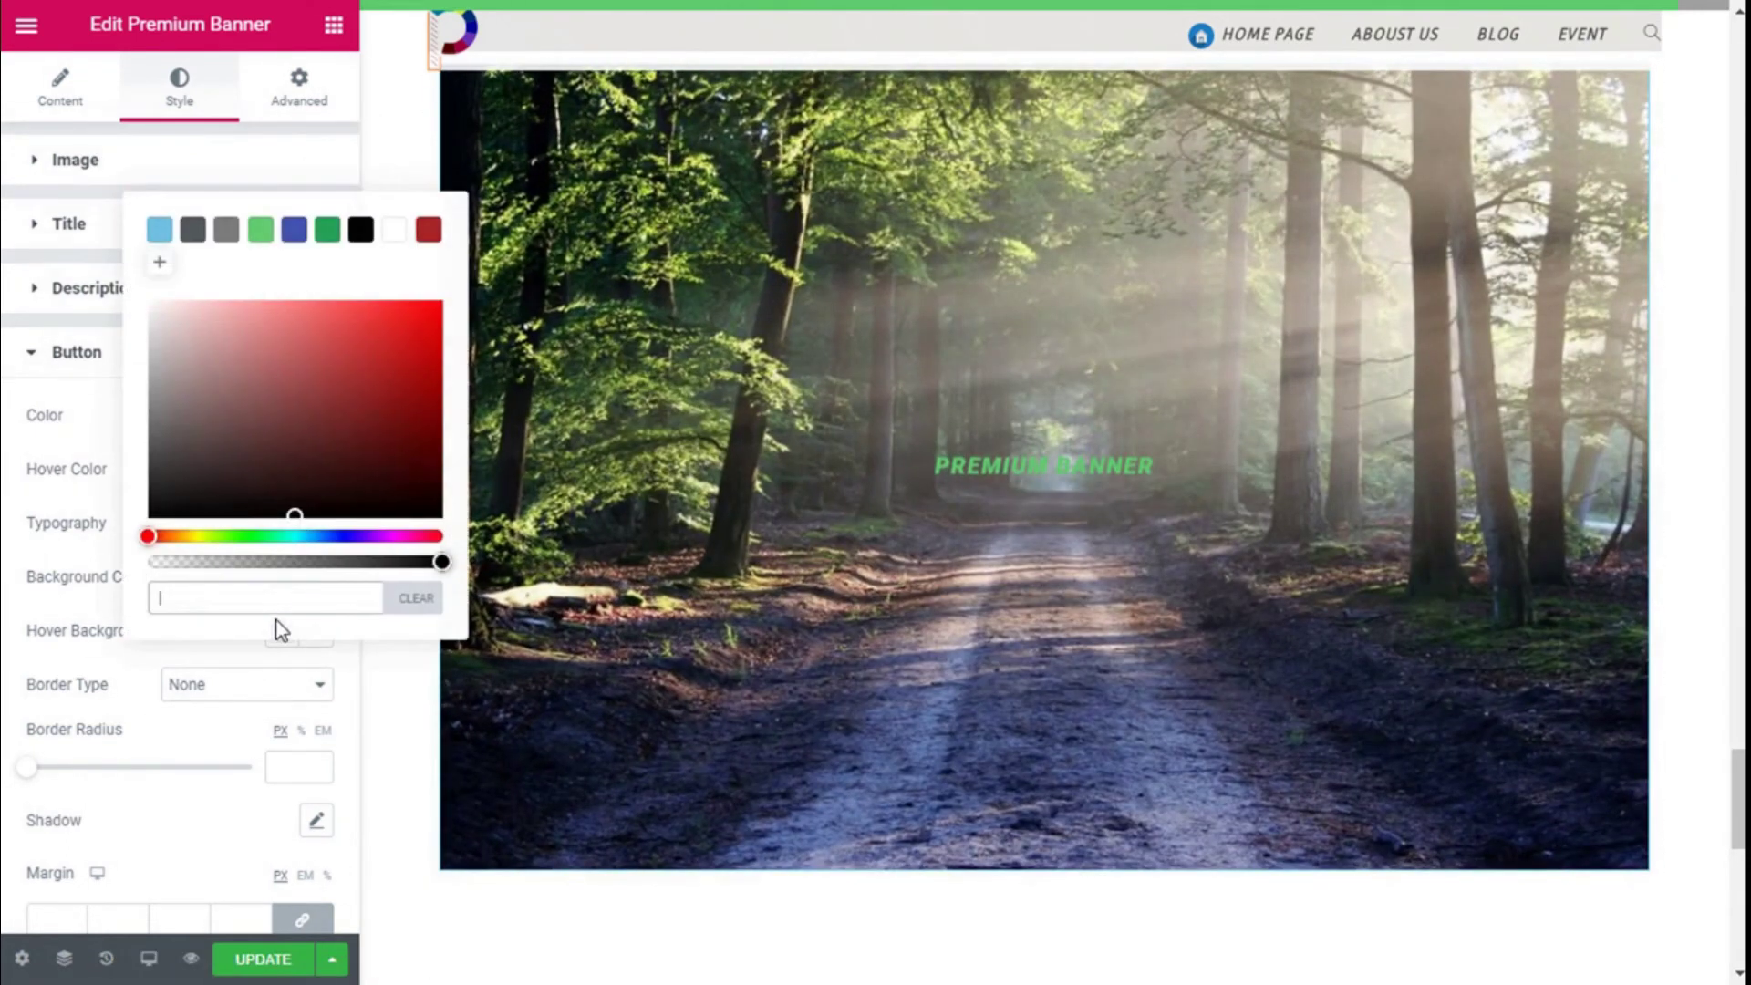
left_click(394, 237)
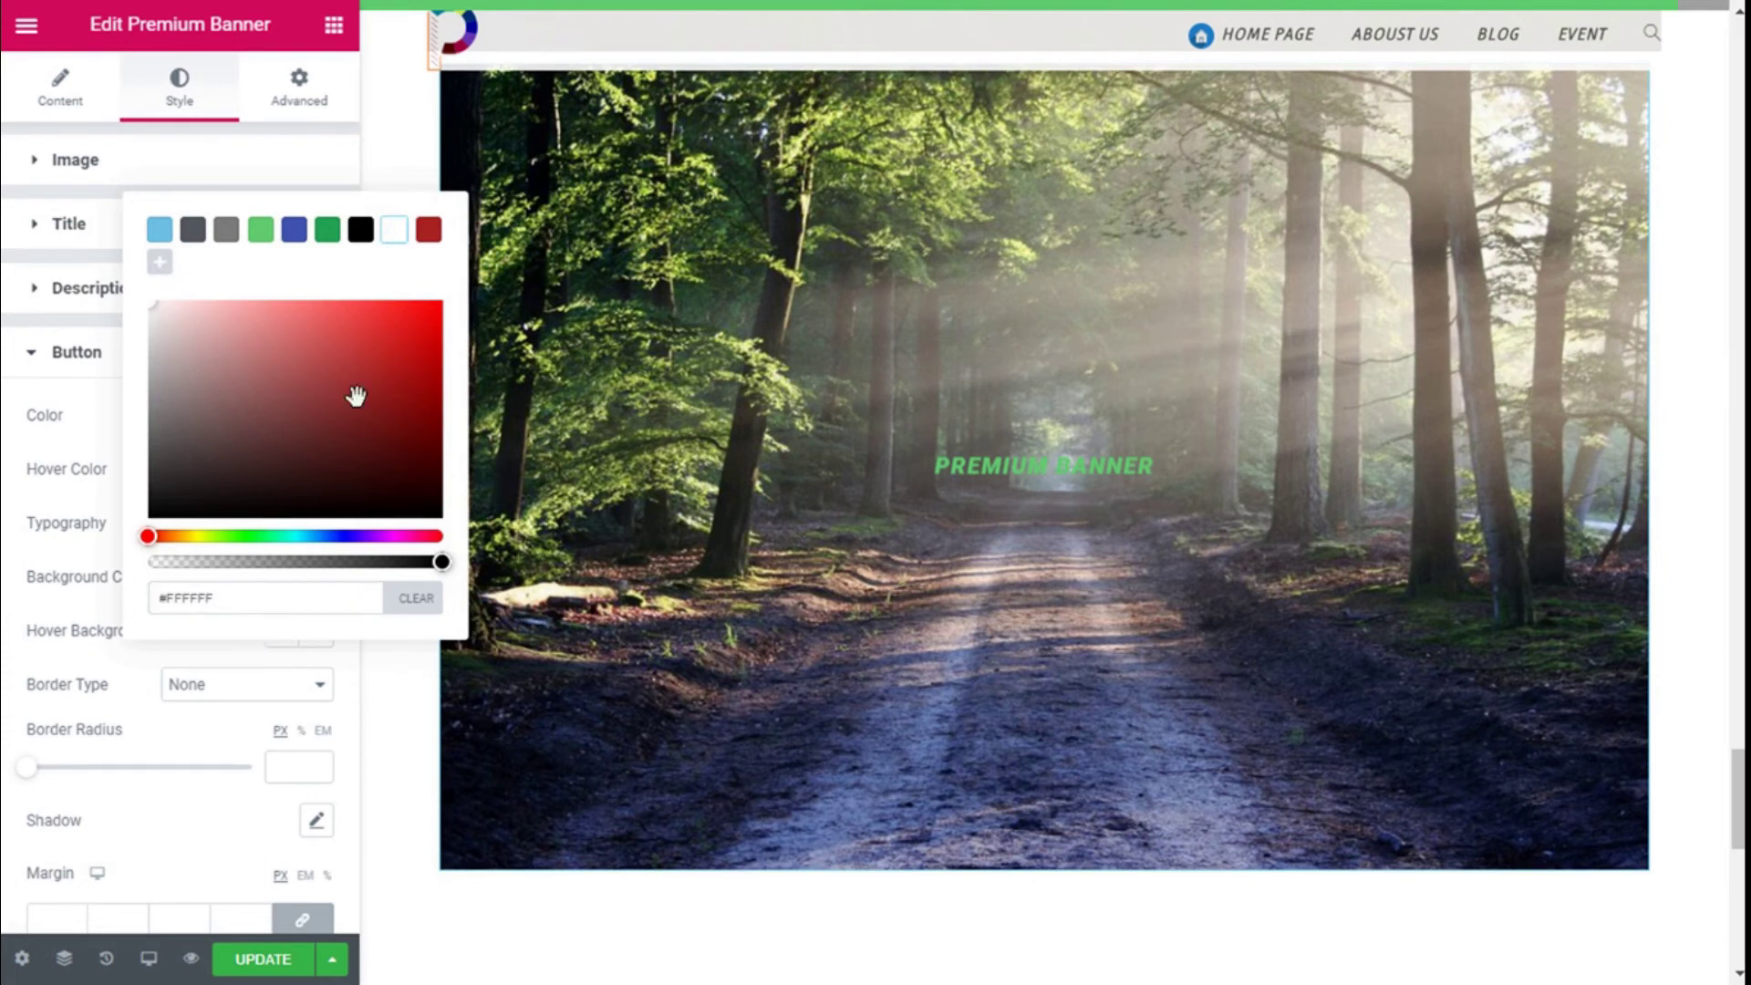
left_click(14, 611)
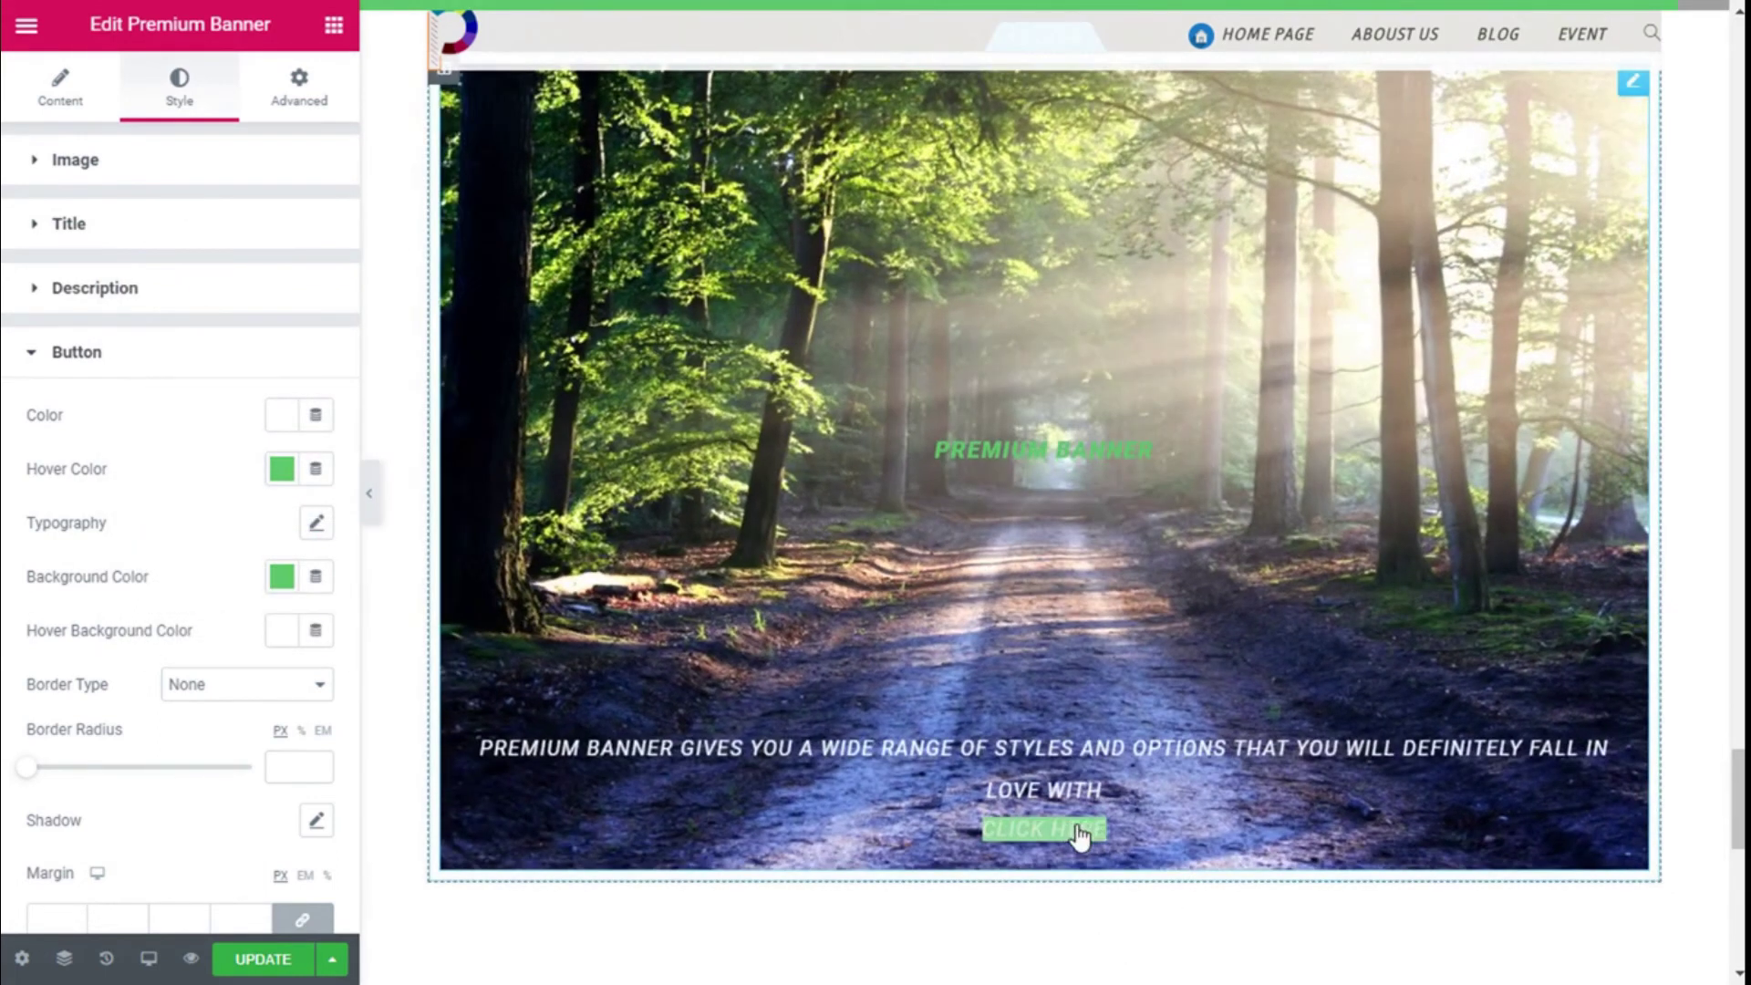
Give the button a solid 1 px border in green #61CE70.
scroll(155, 602, "down", 2)
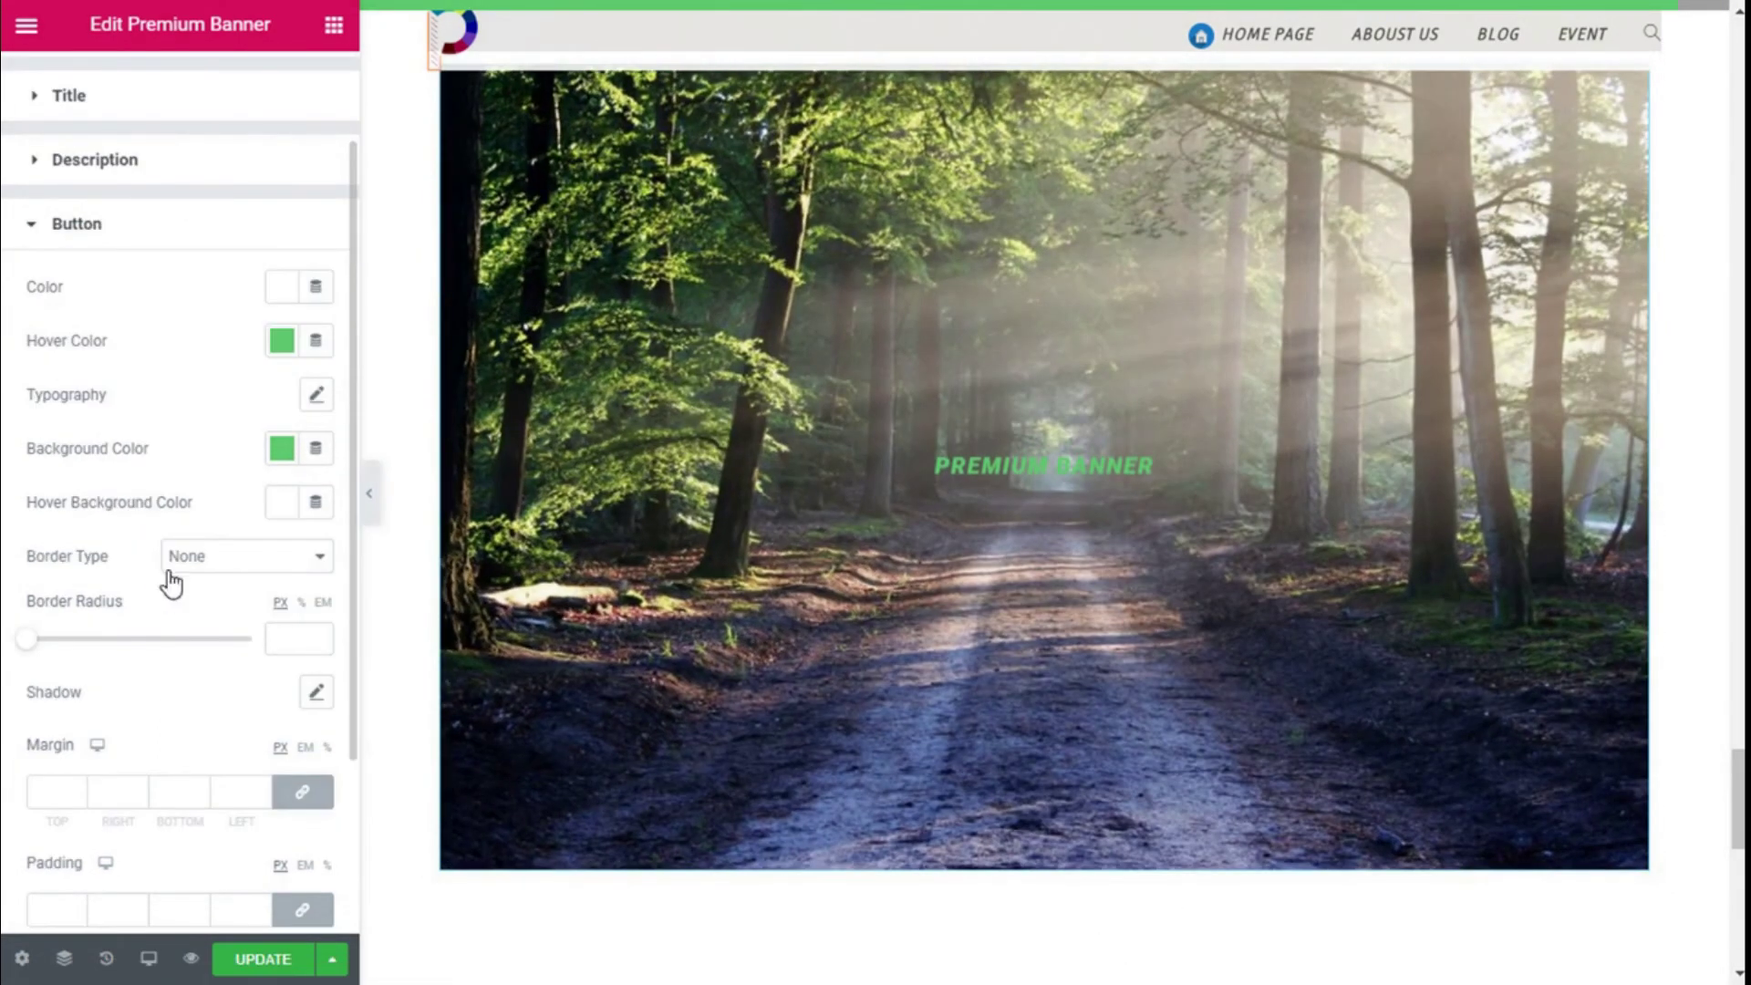
left_click(191, 565)
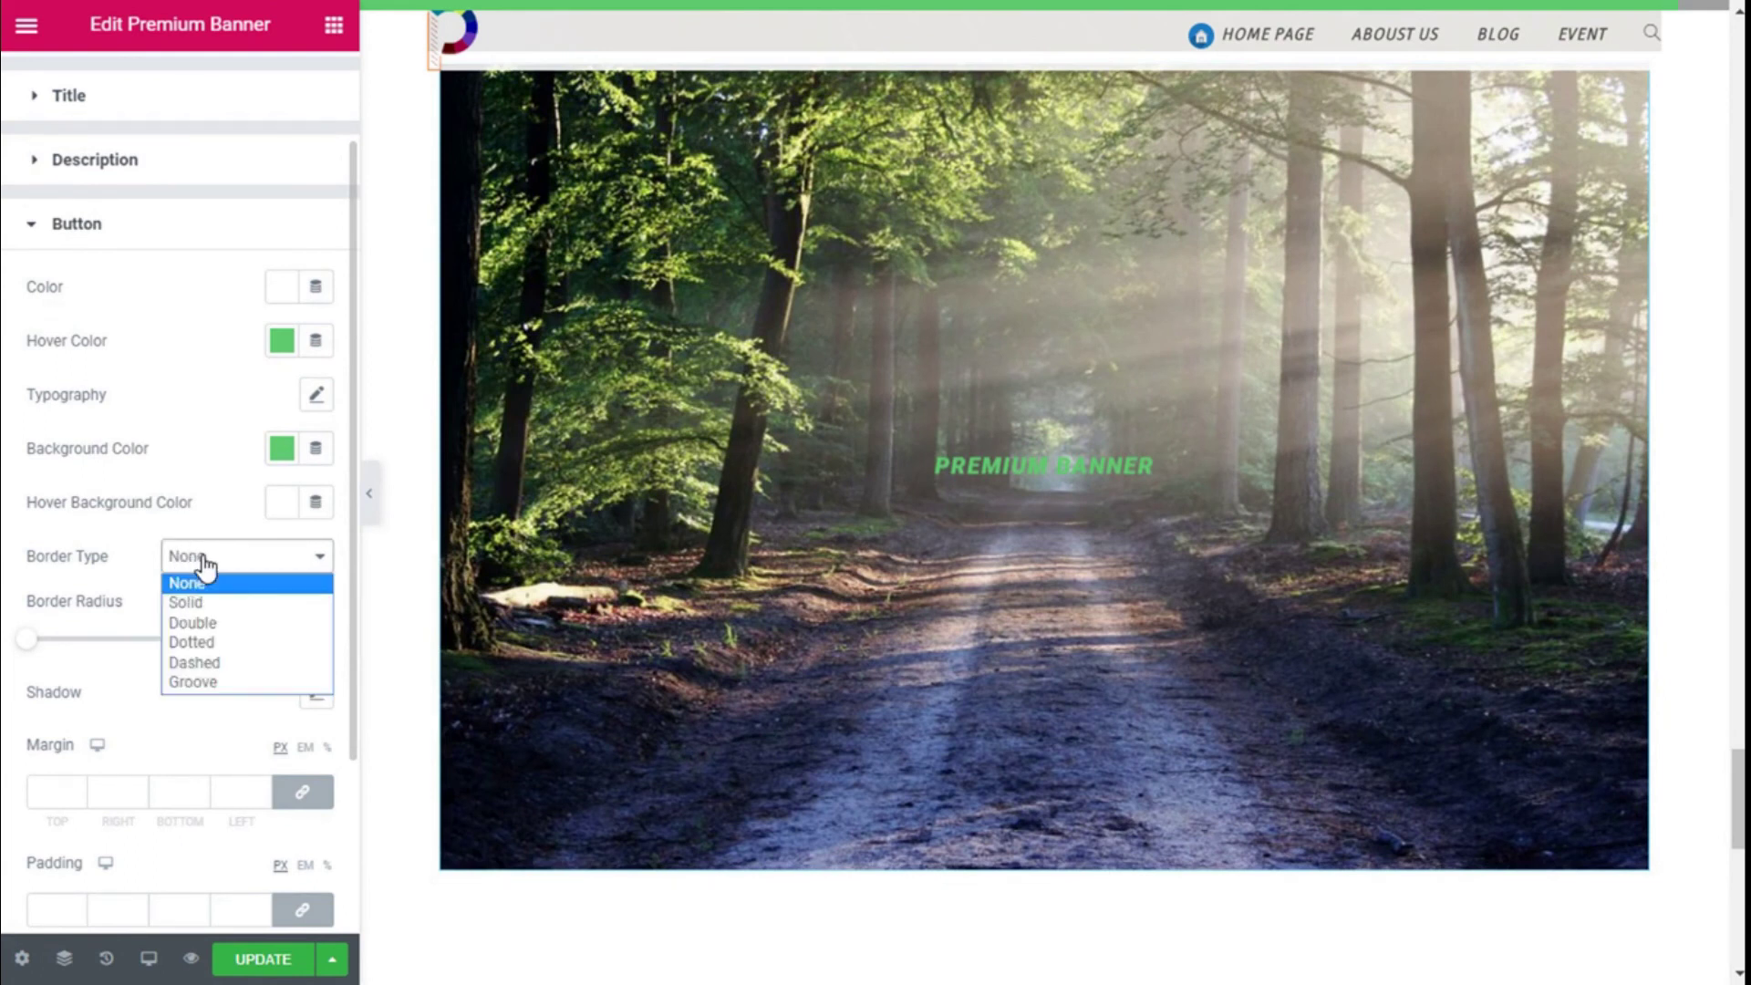
left_click(208, 603)
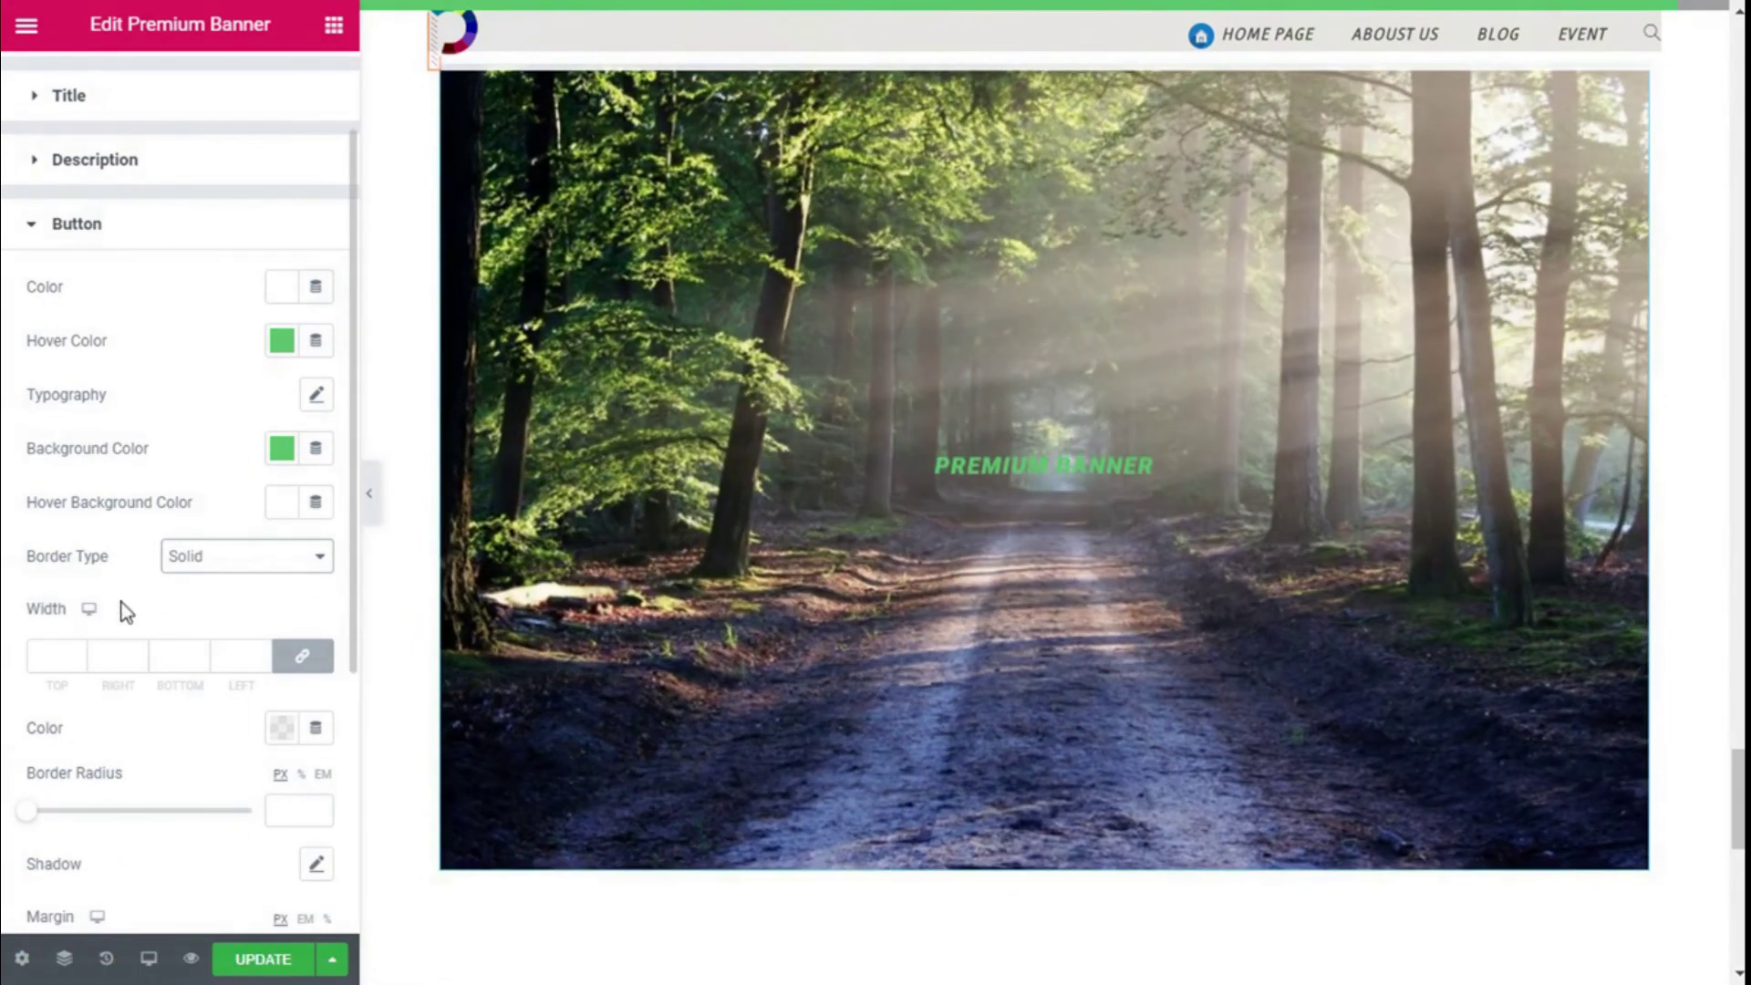
left_click(47, 649)
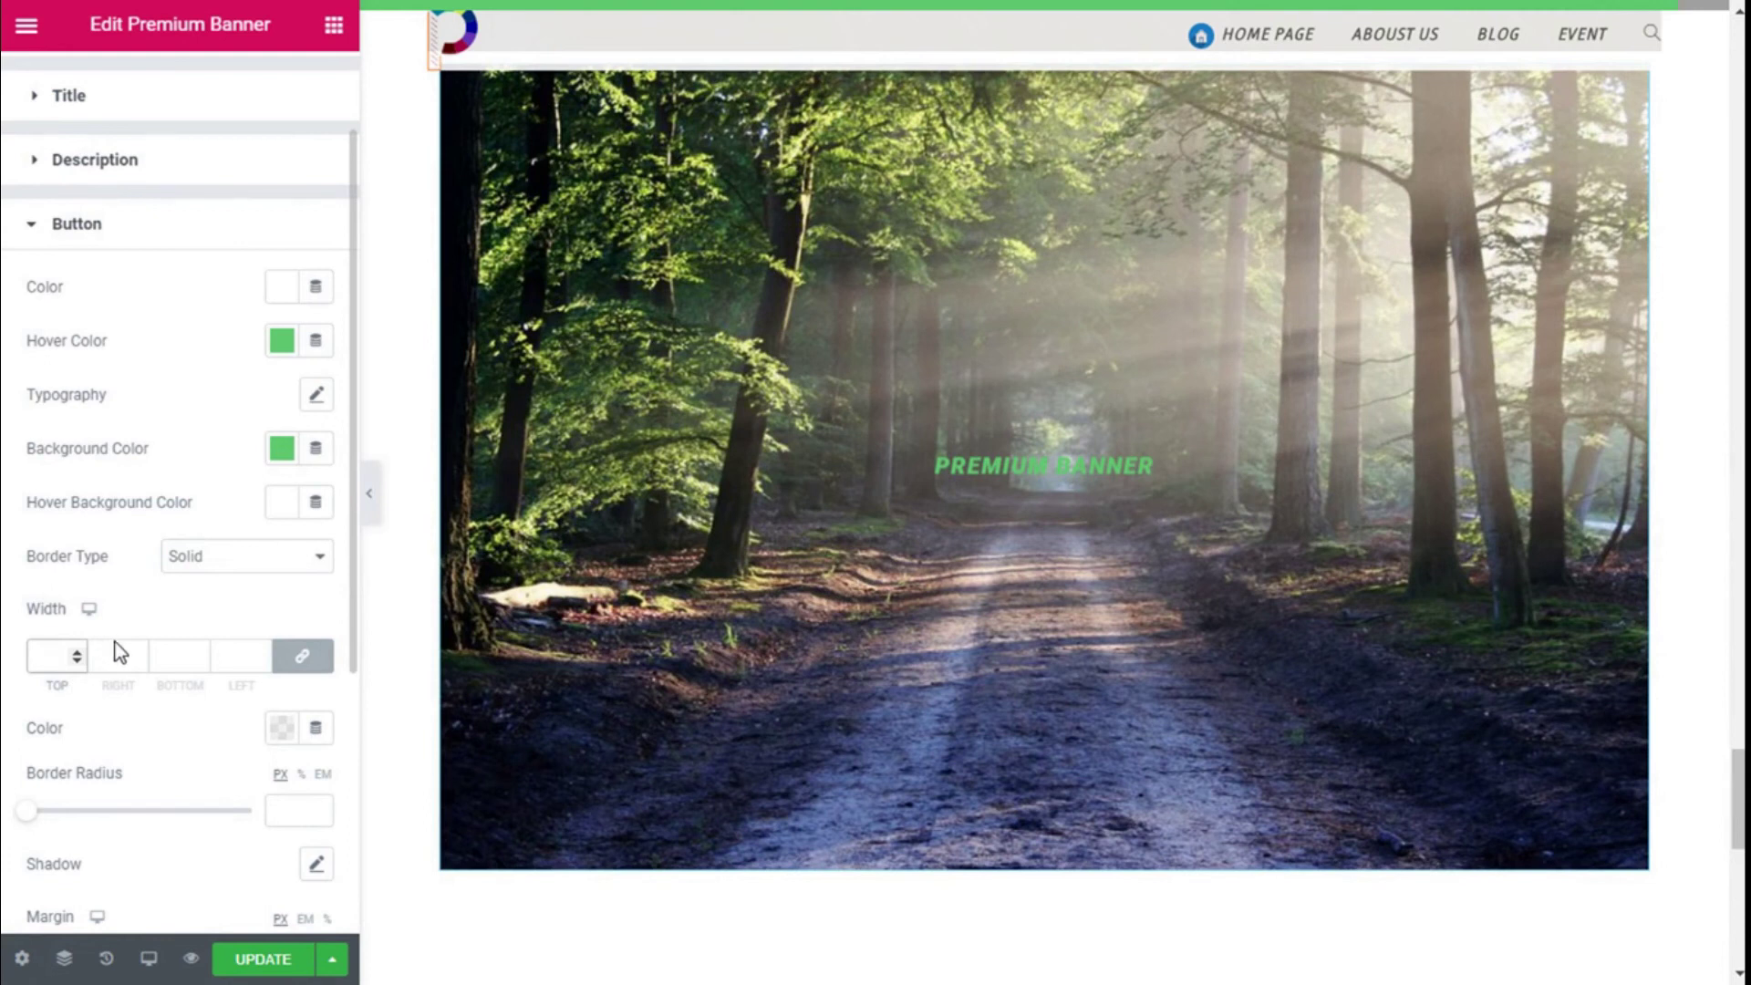
scroll(243, 605, "down", 2)
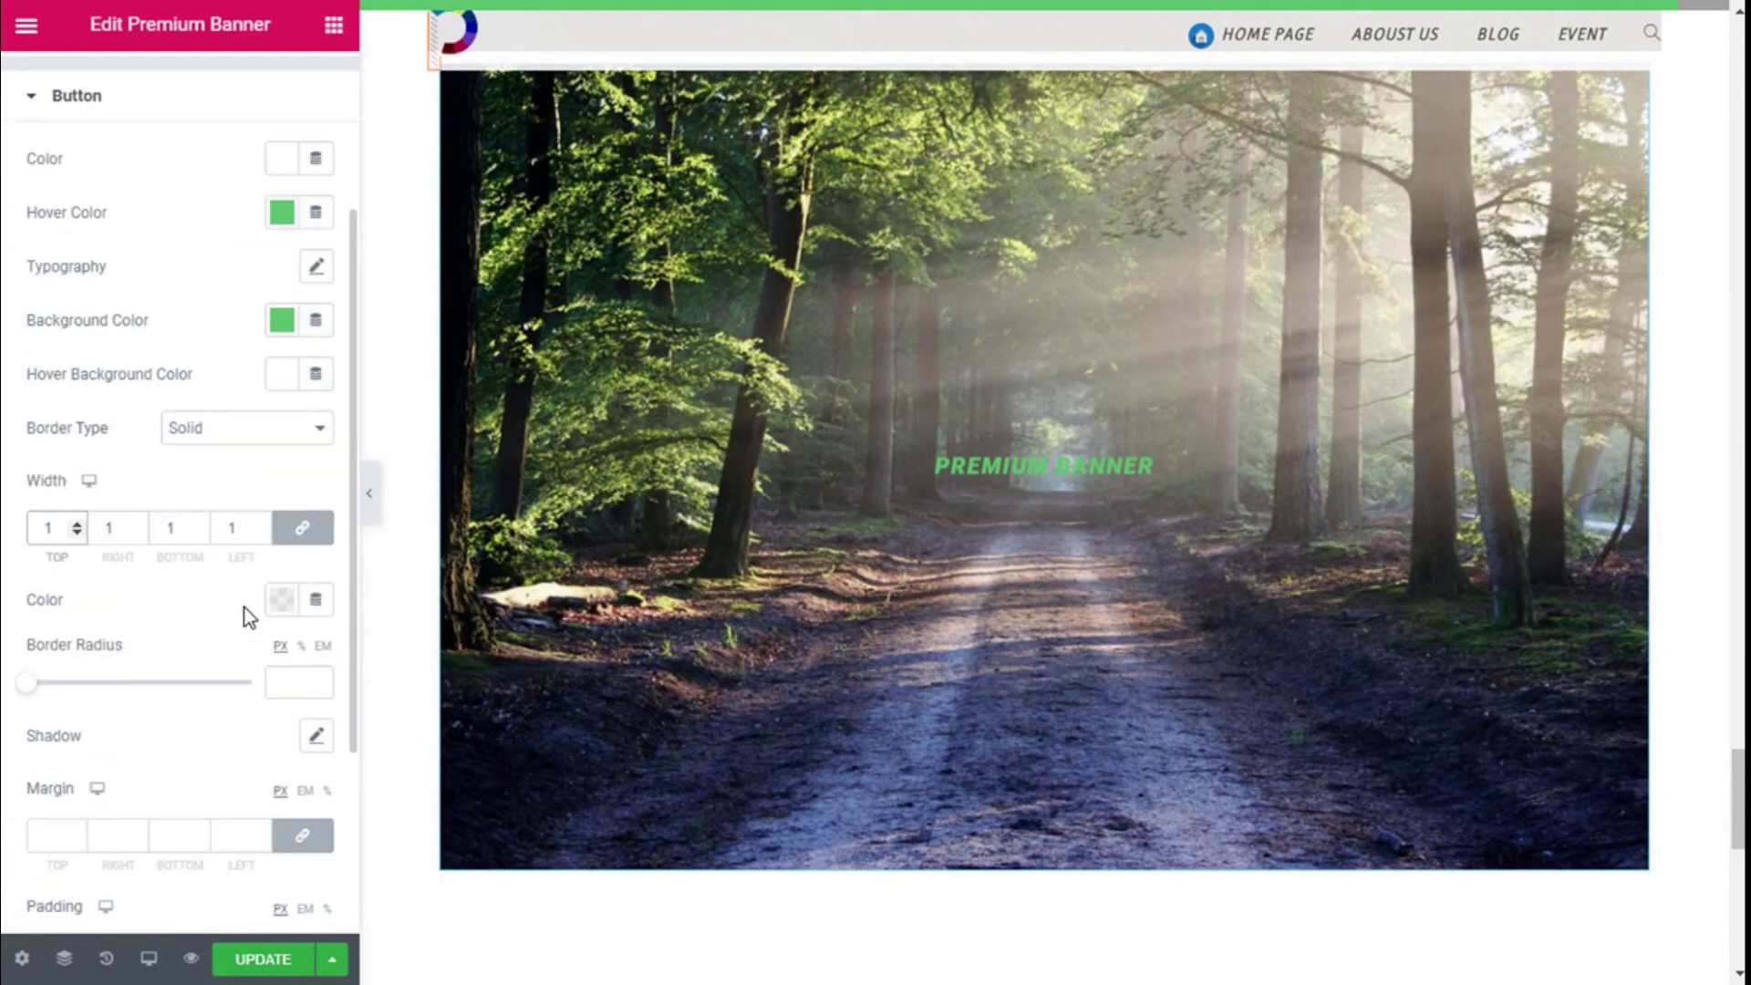
left_click(290, 606)
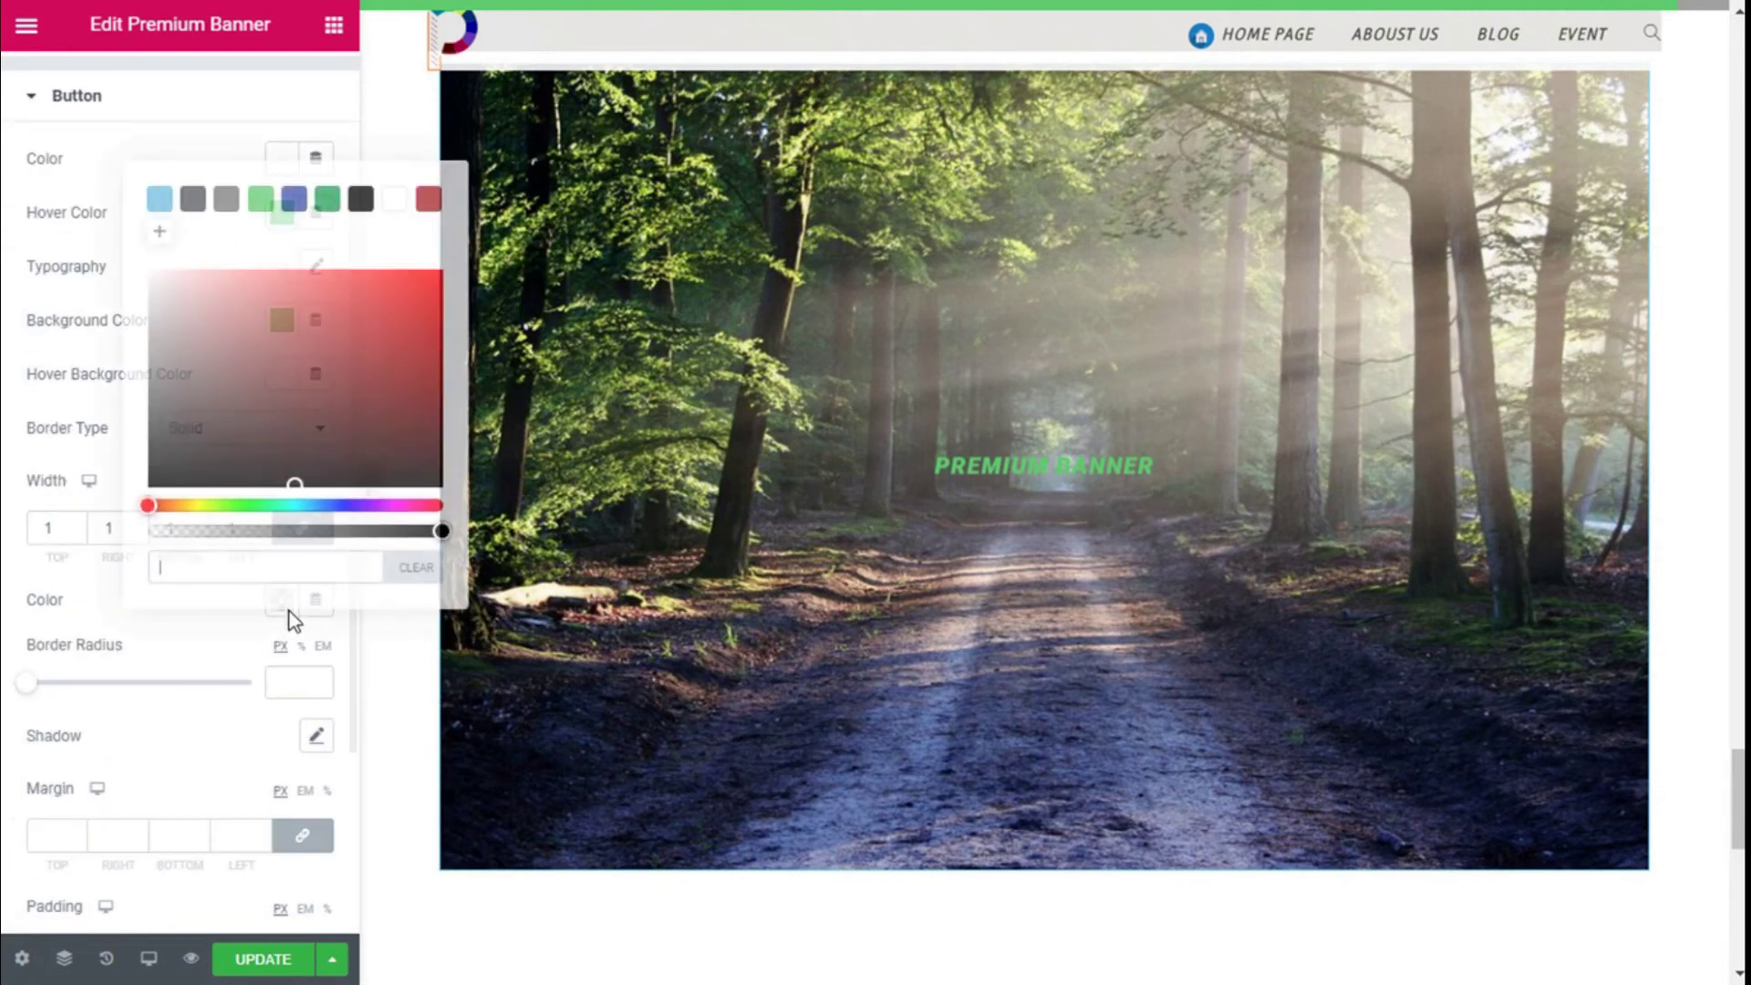
left_click(260, 204)
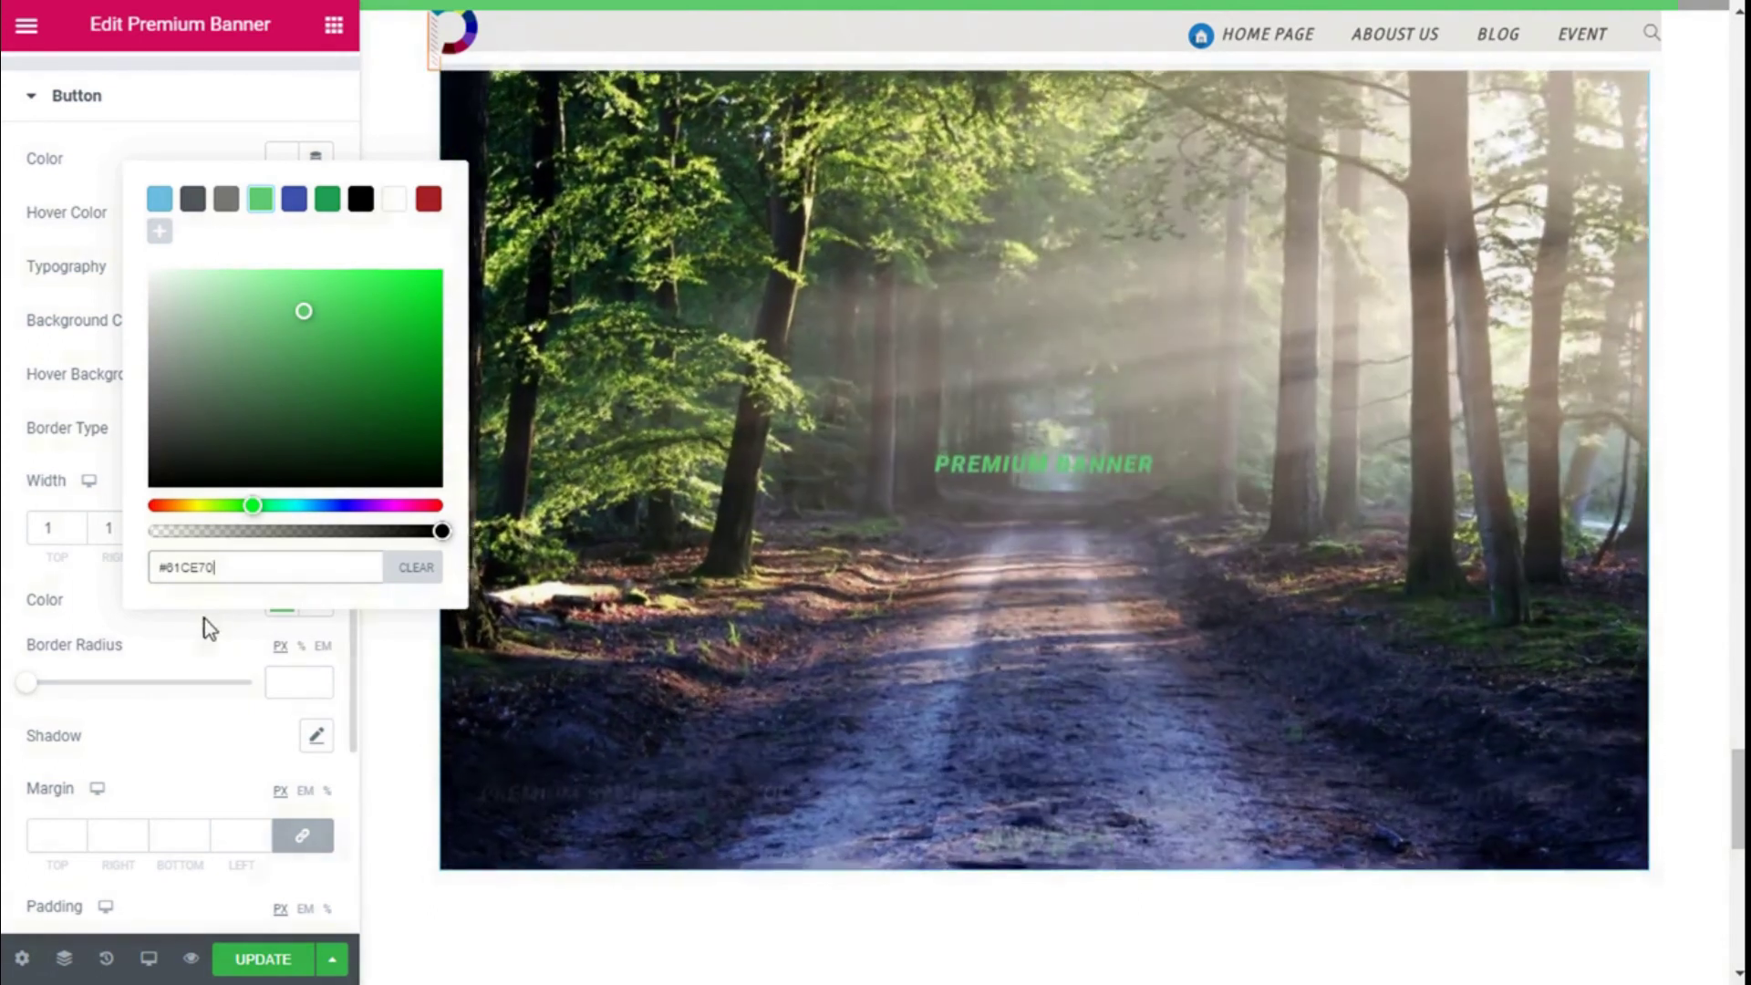
left_click(186, 631)
Set the button padding to 10 px, linked on every side.
scroll(186, 631, "down", 2)
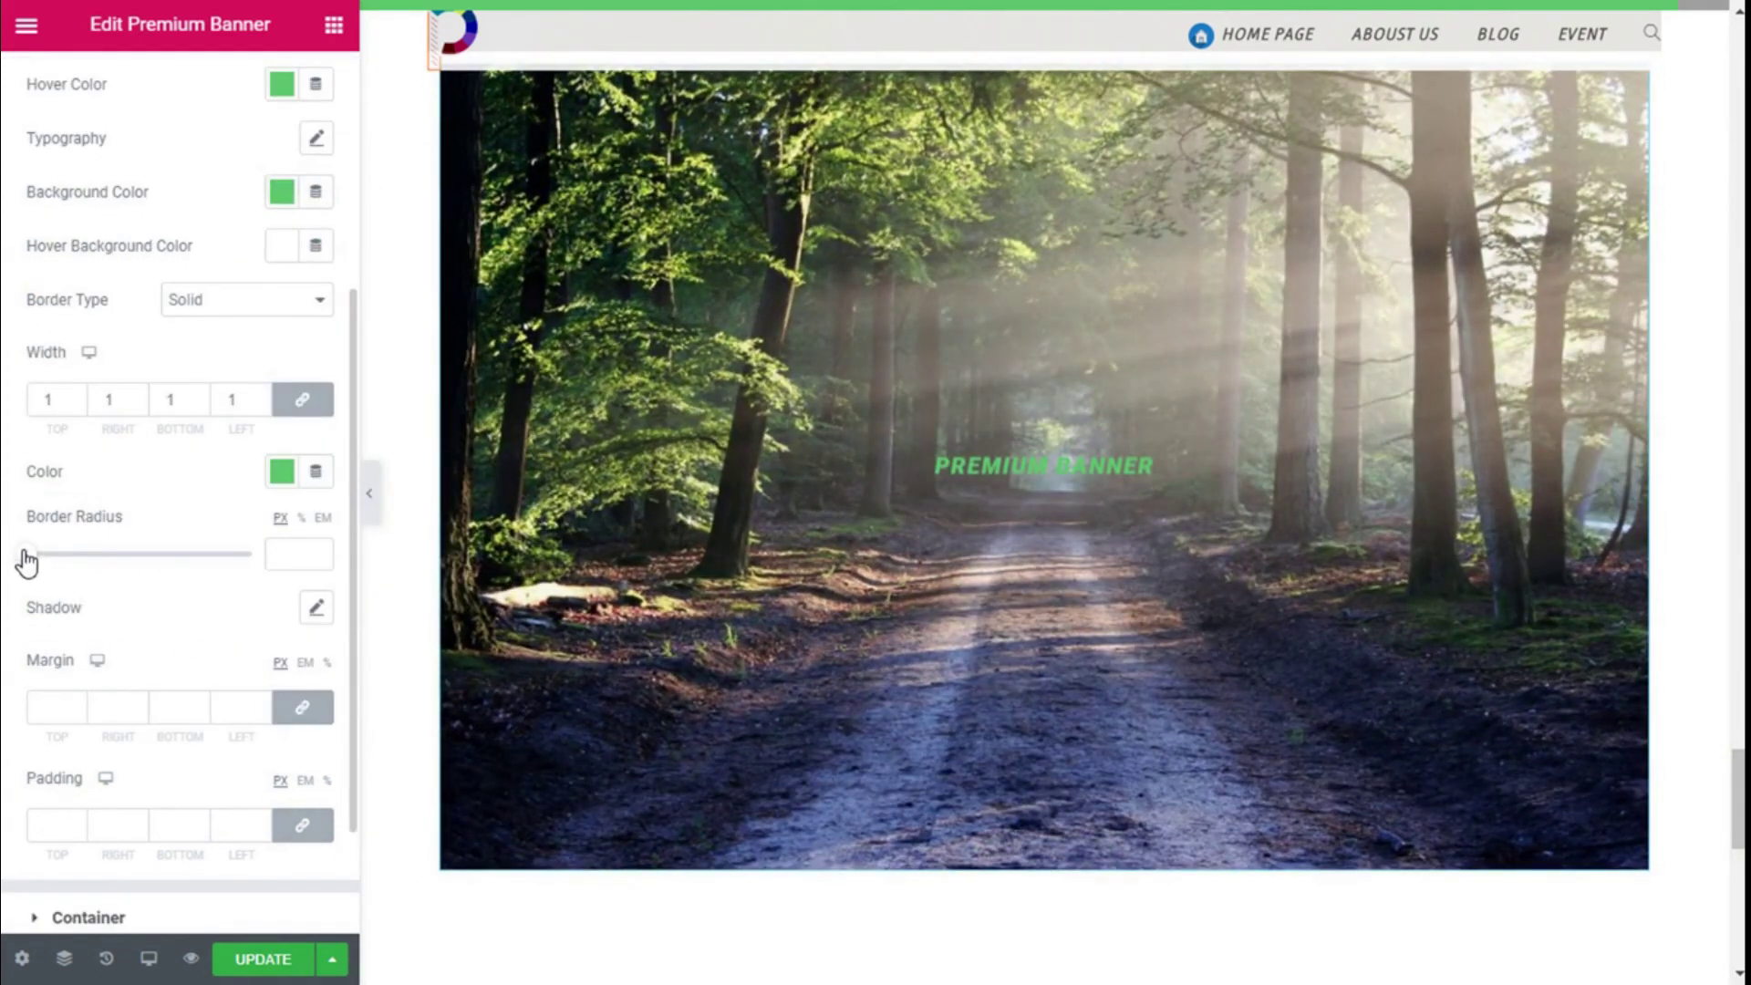
scroll(133, 558, "down", 2)
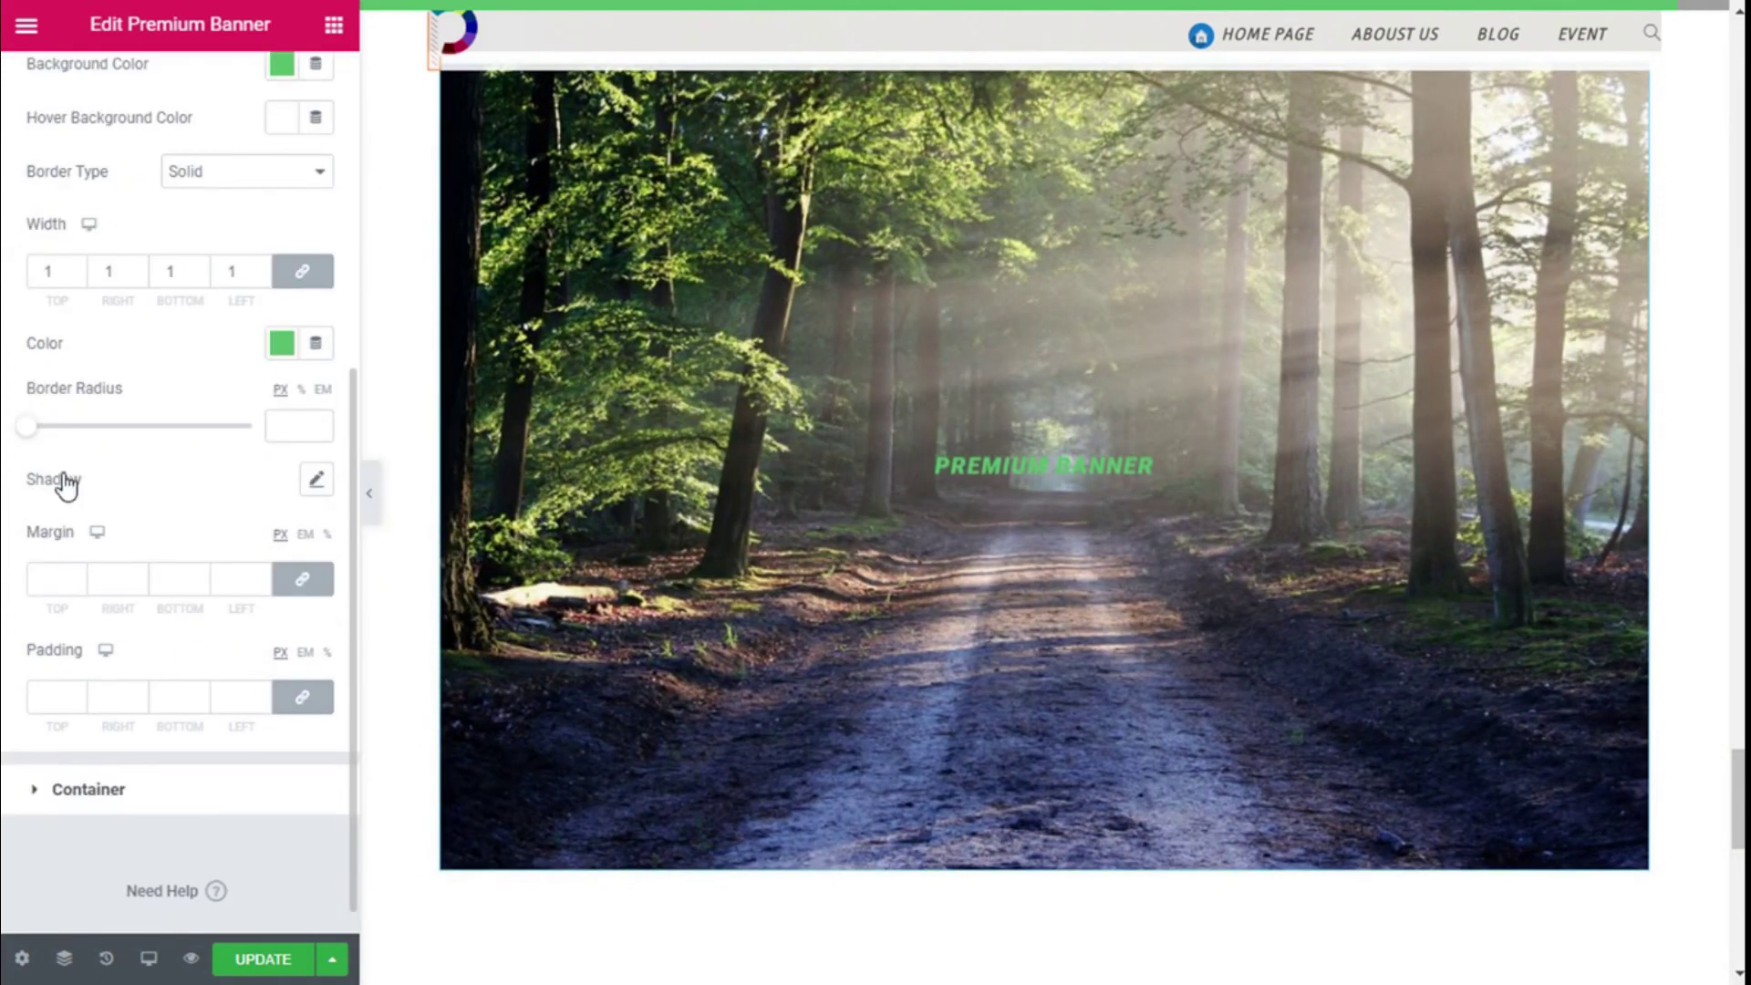
left_click(63, 701)
type("5")
left_click(77, 697)
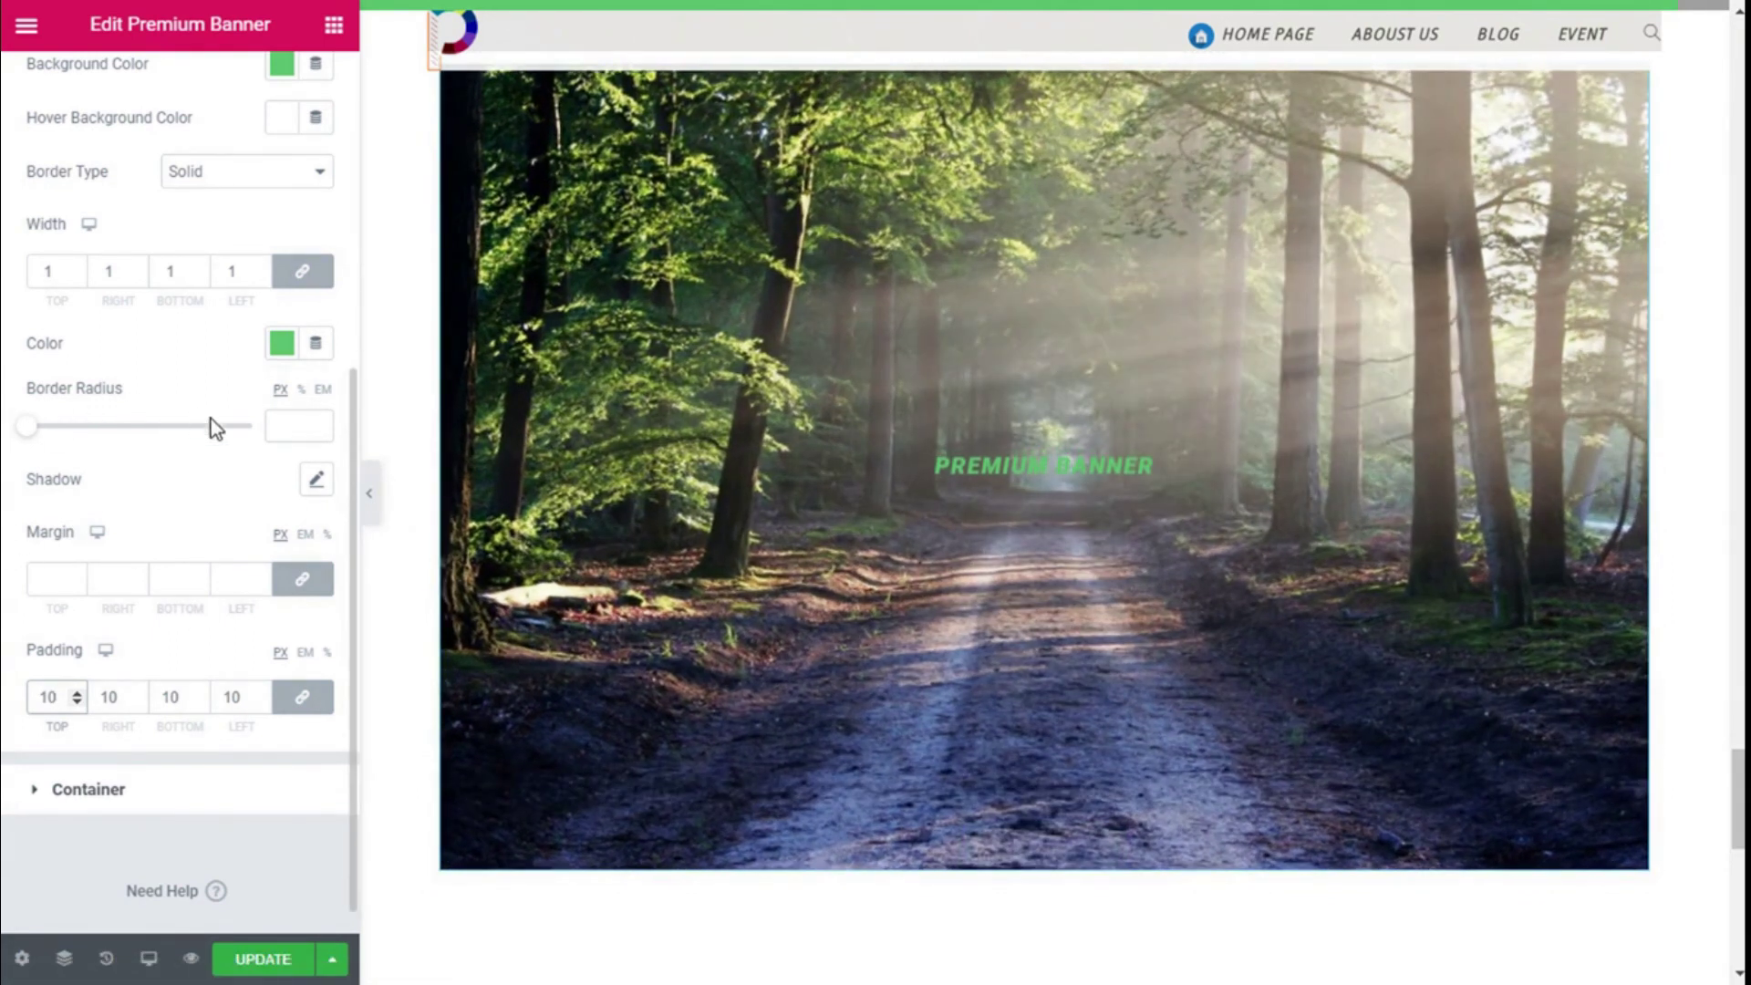
left_click(108, 787)
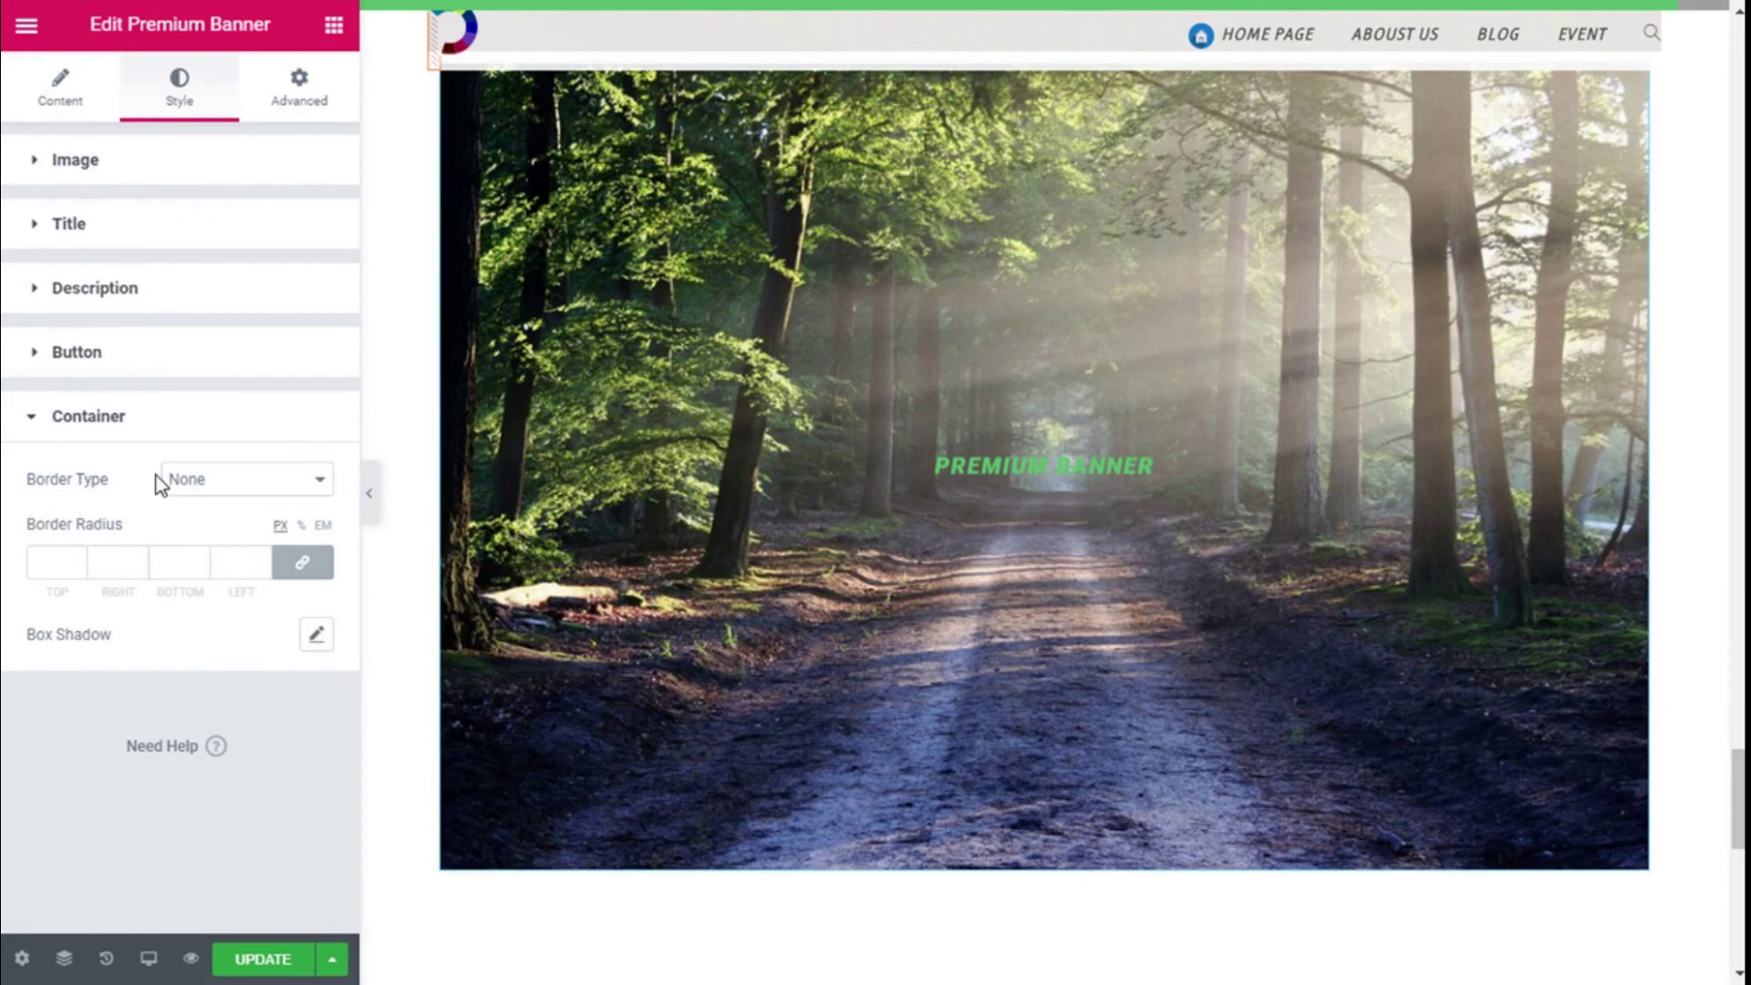
Collapse the Container section and return to the banner's Content settings.
left_click(115, 427)
scroll(941, 615, "up", 3)
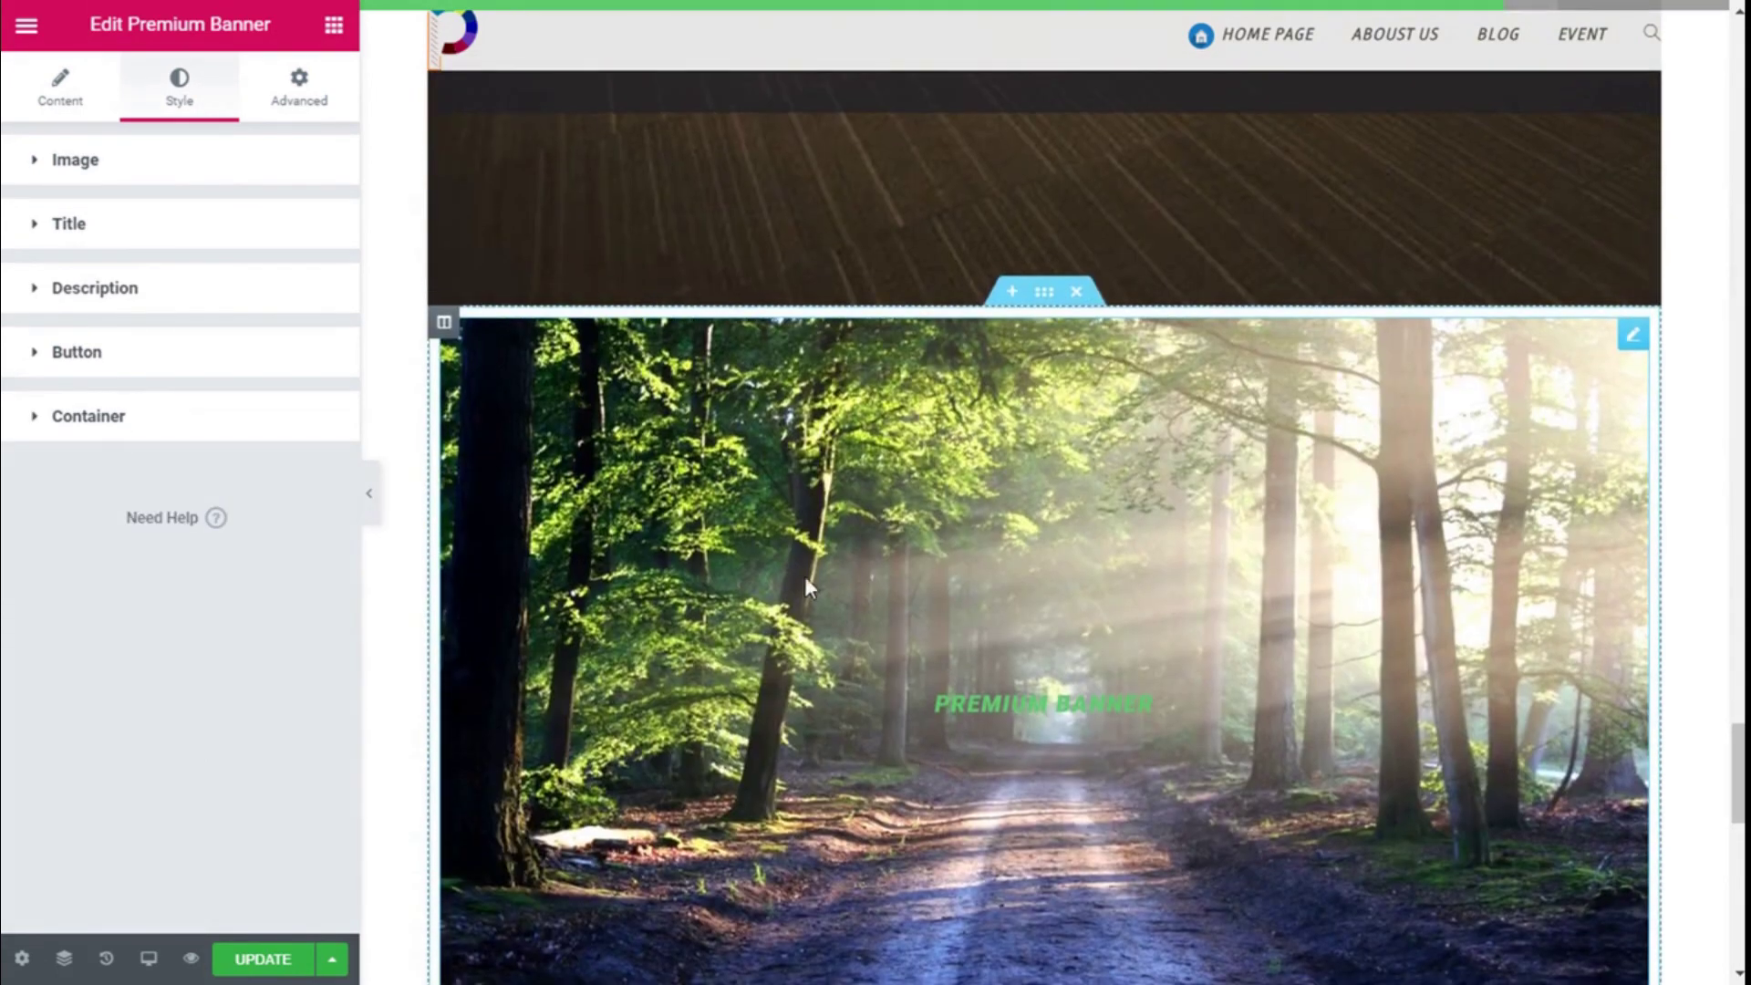
scroll(804, 577, "down", 3)
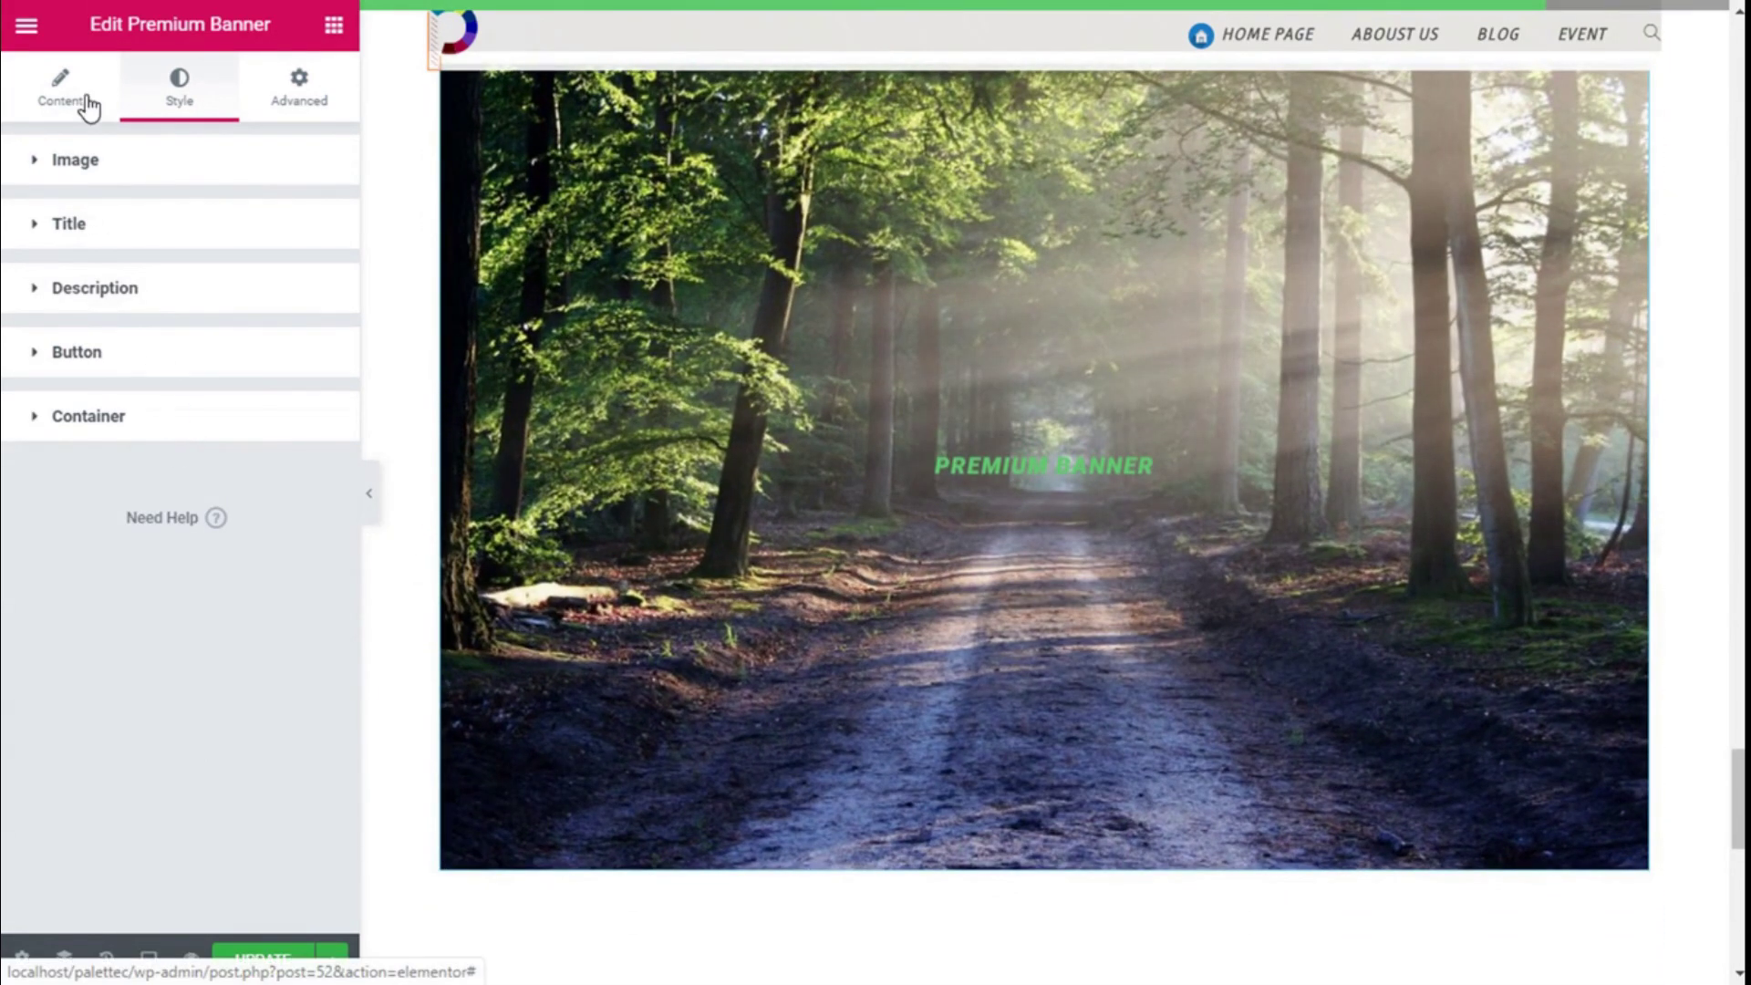
left_click(88, 107)
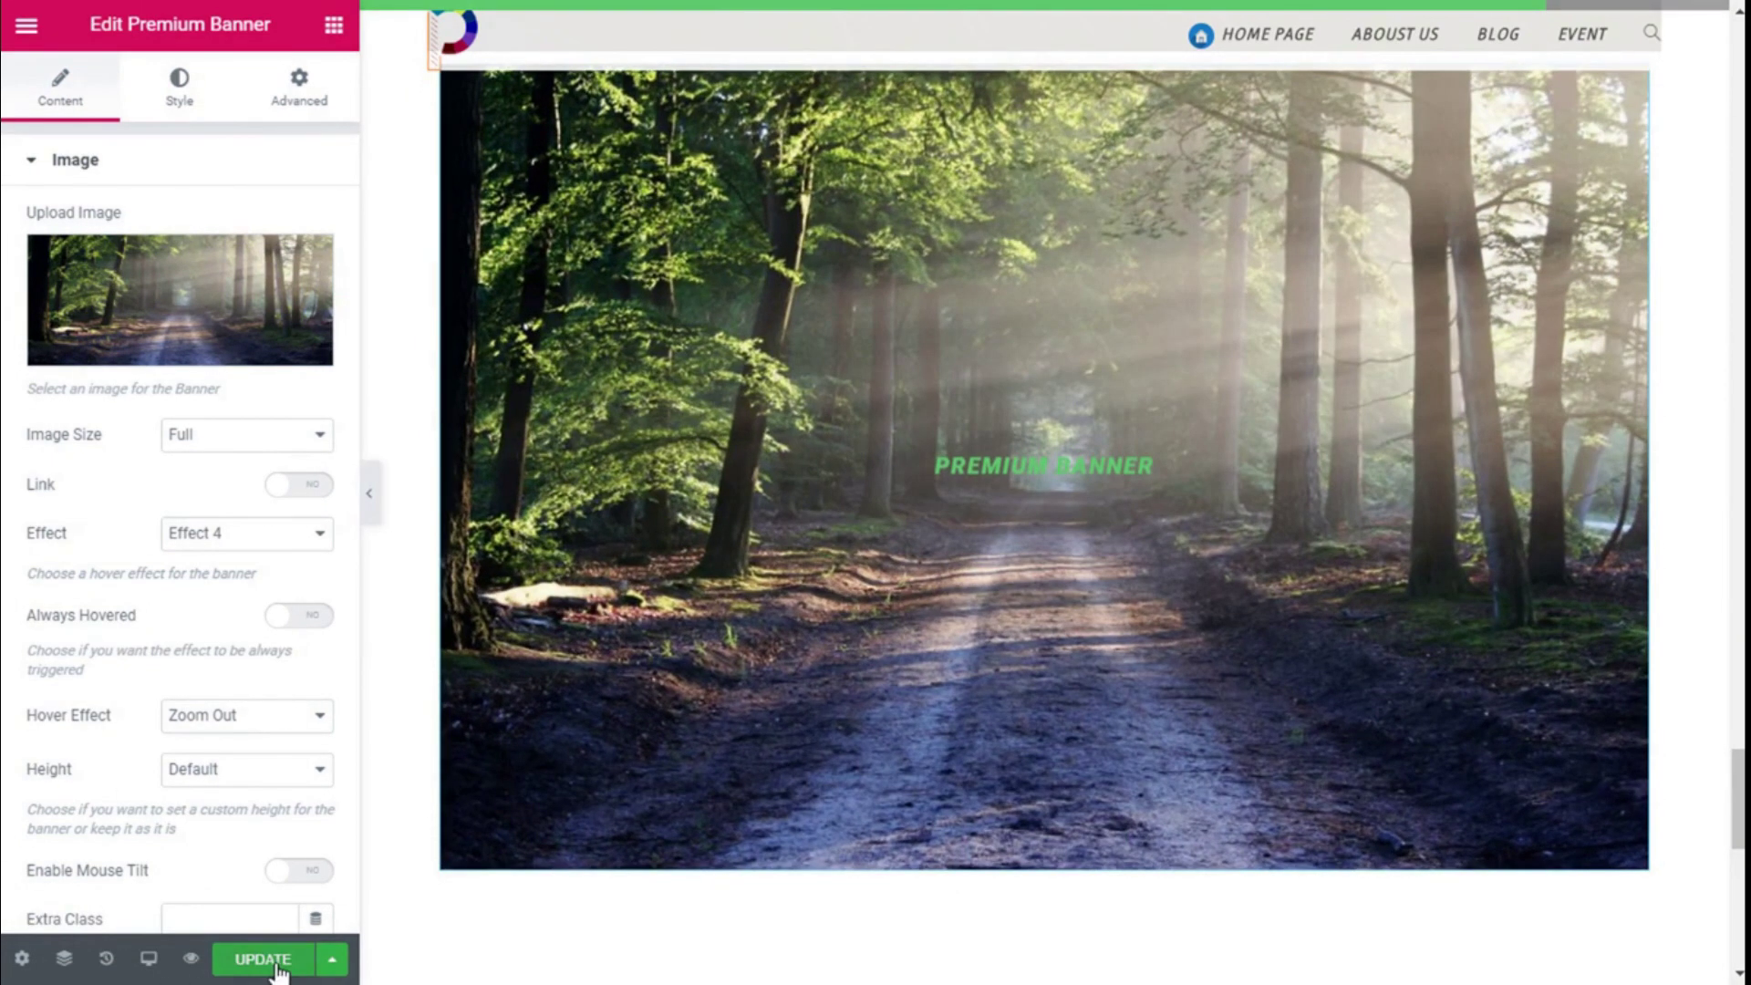
Update the home page to save the finished Premium Banner.
left_click(277, 967)
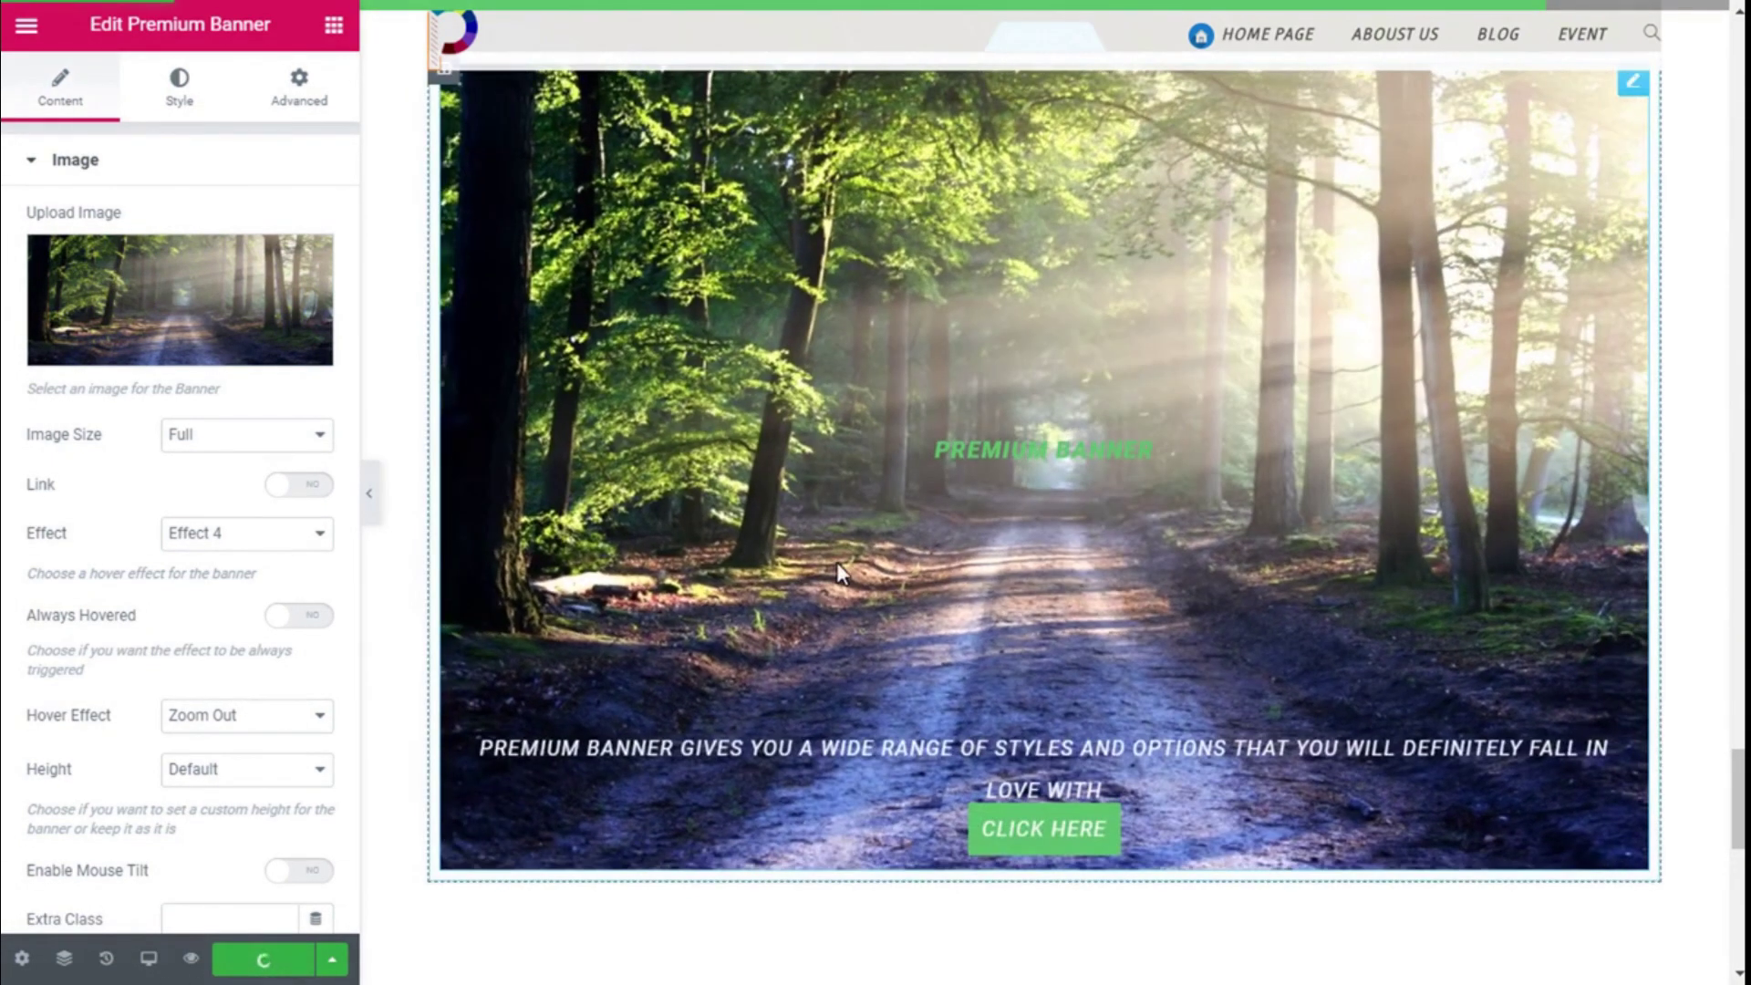